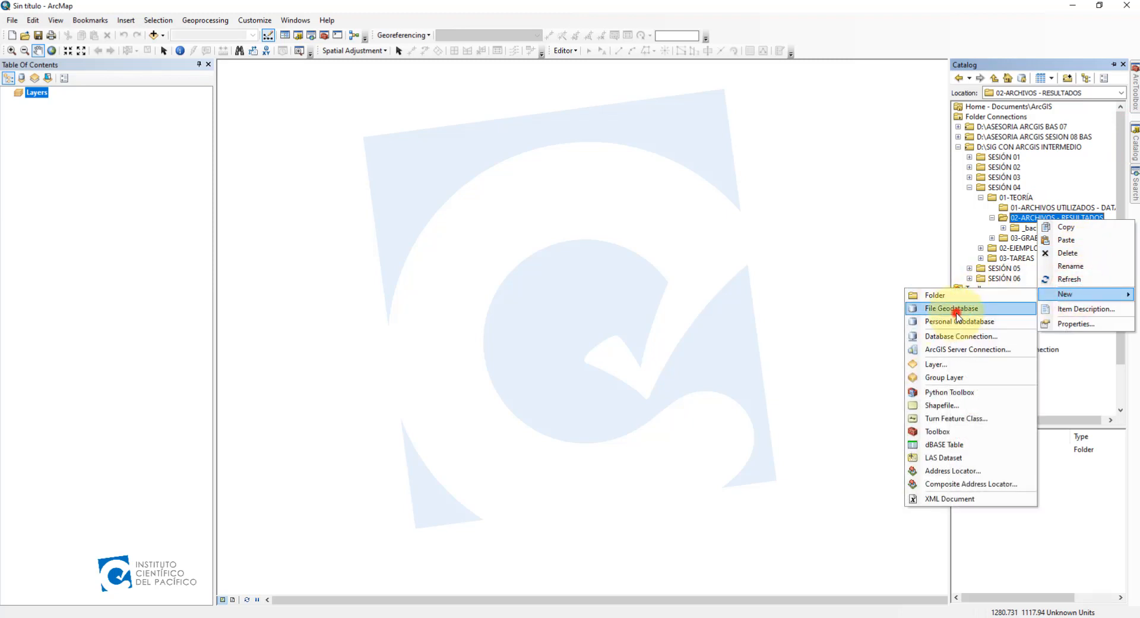
Step: Create a file geodatabase named LA_PUNTA in the 02-ARCHIVOS - RESULTADOS folder
left_click(958, 310)
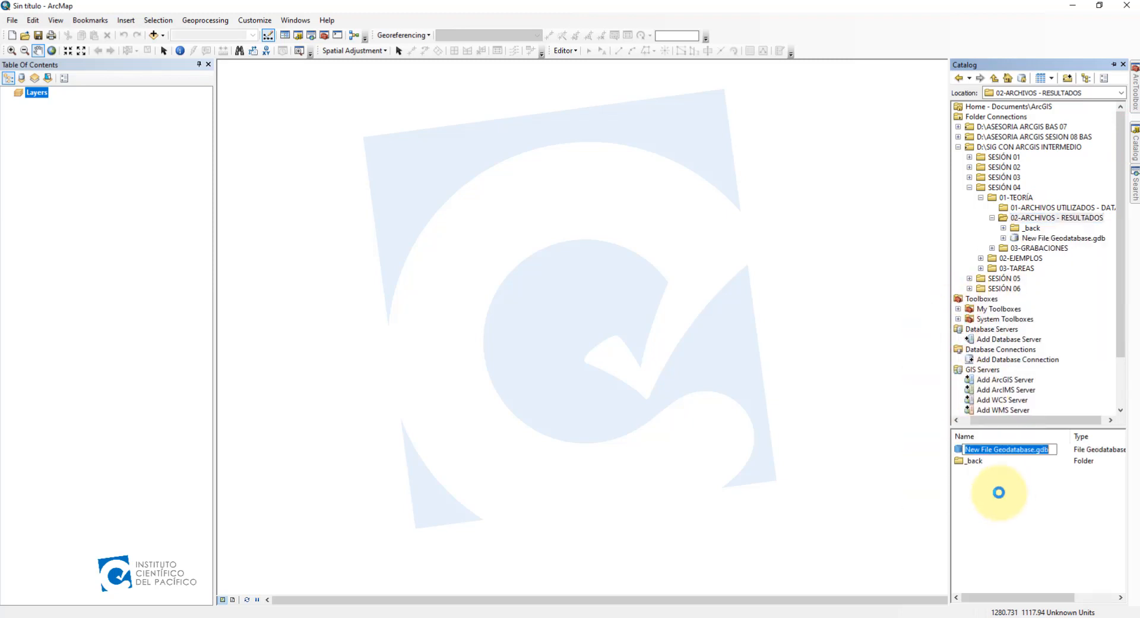
type("L")
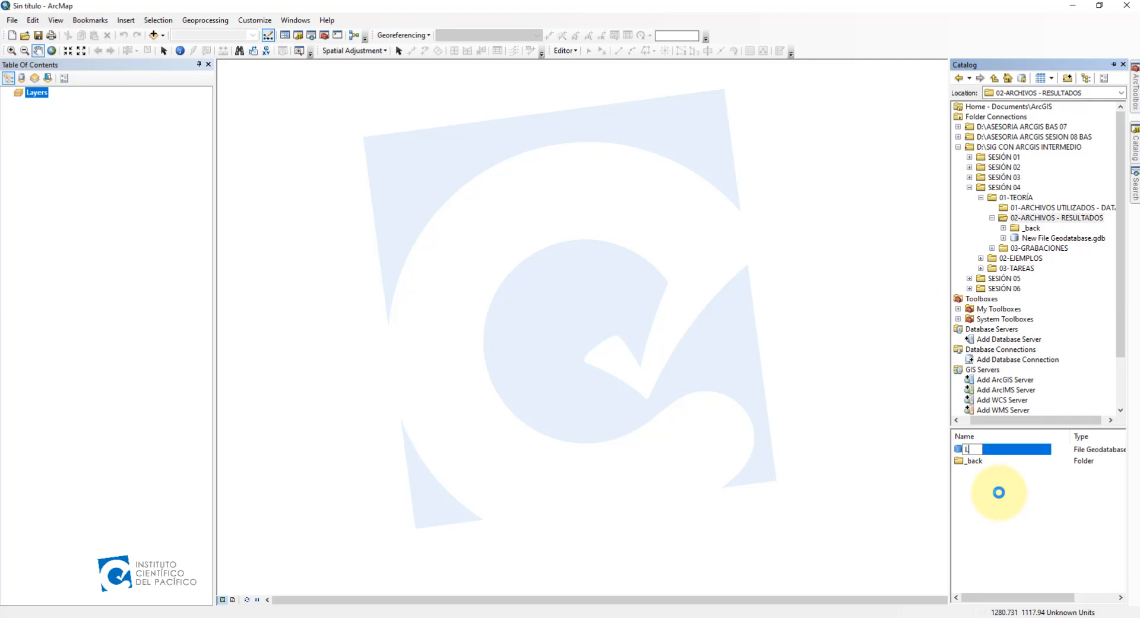
type("A_PUNTA")
key("Return")
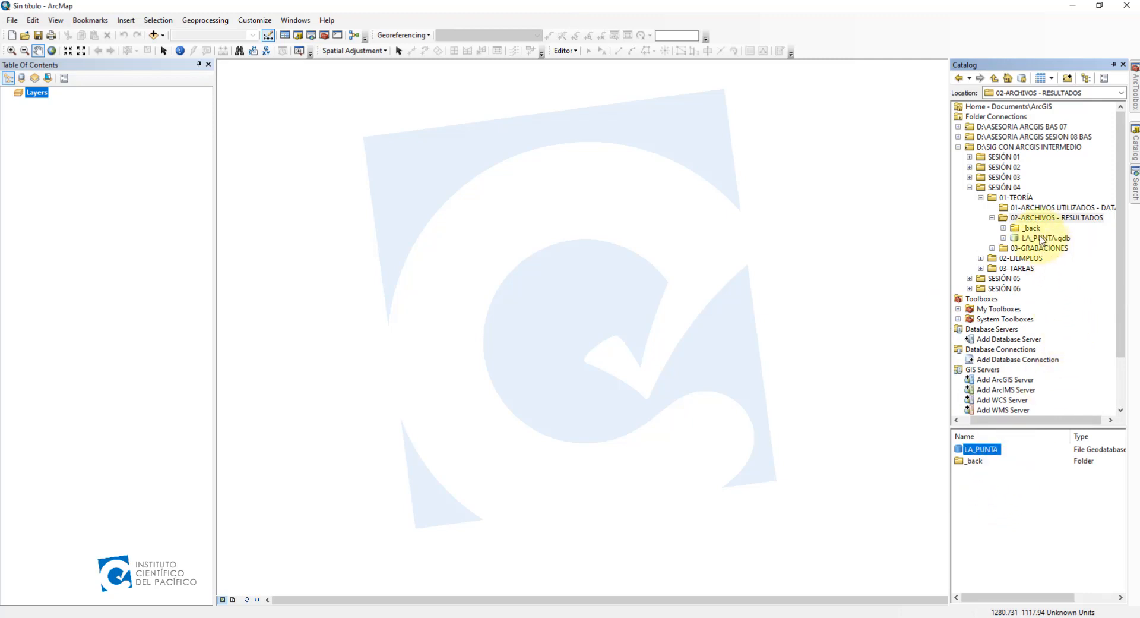
Step: Start a new feature class named INTERES in the LA_PUNTA geodatabase, storing polygon features
left_click(1006, 238)
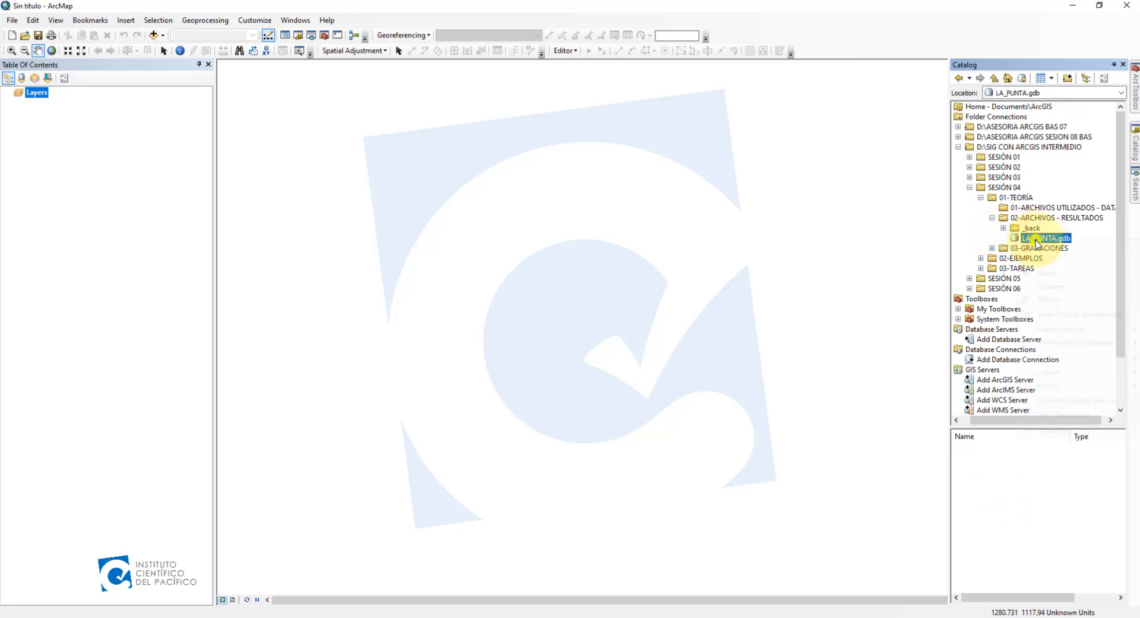
right_click(1019, 239)
mouse_move(1046, 357)
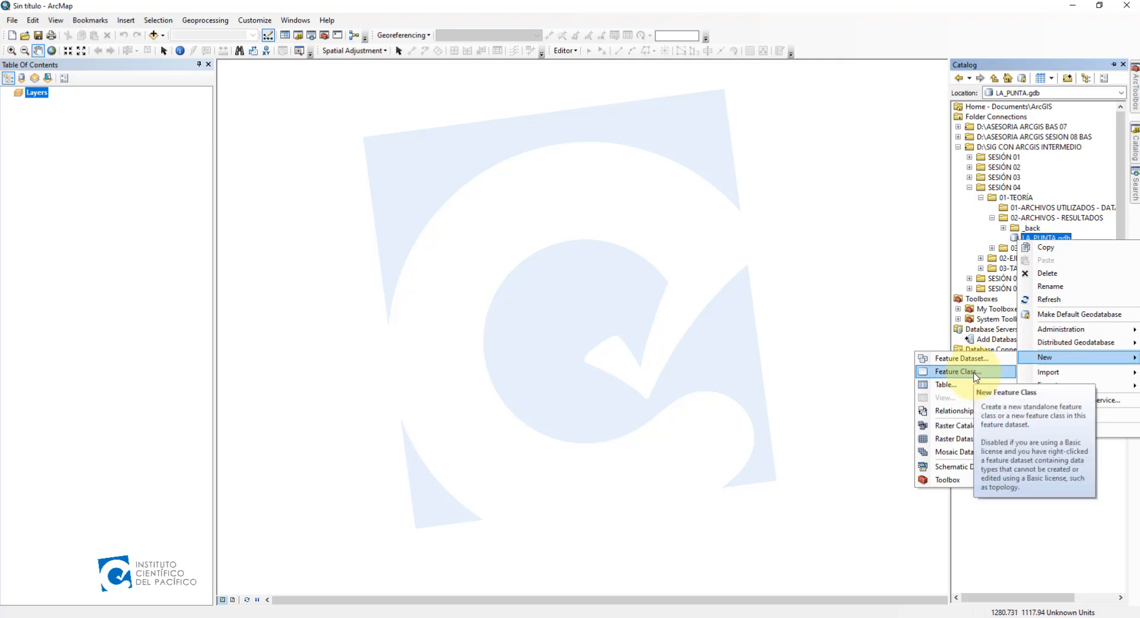
left_click(974, 372)
left_click(535, 169)
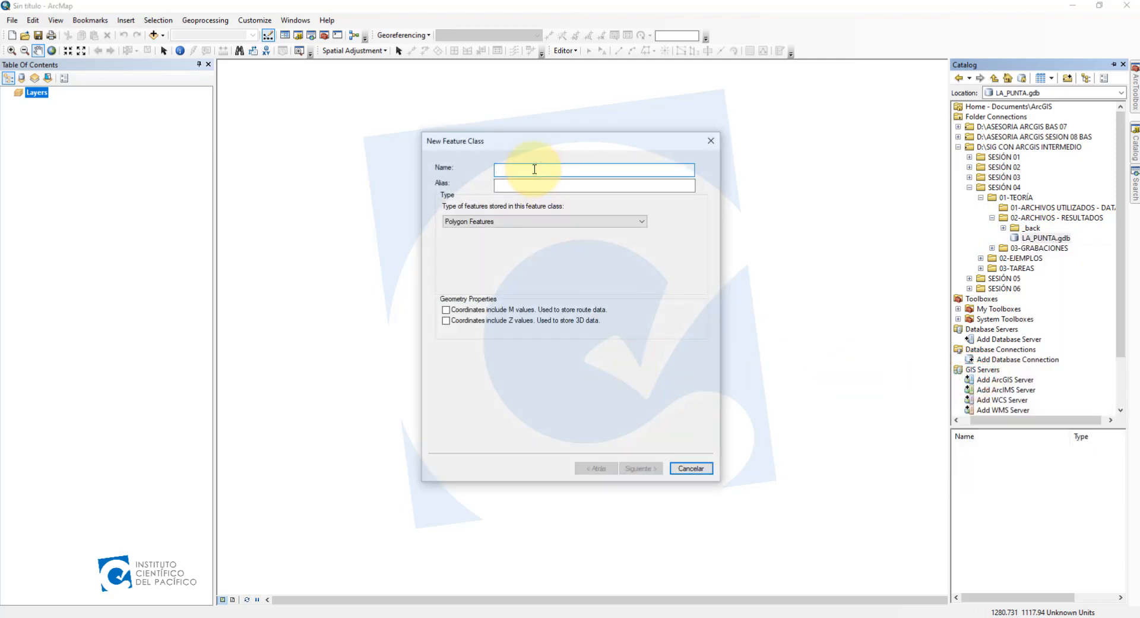
type("INTERES")
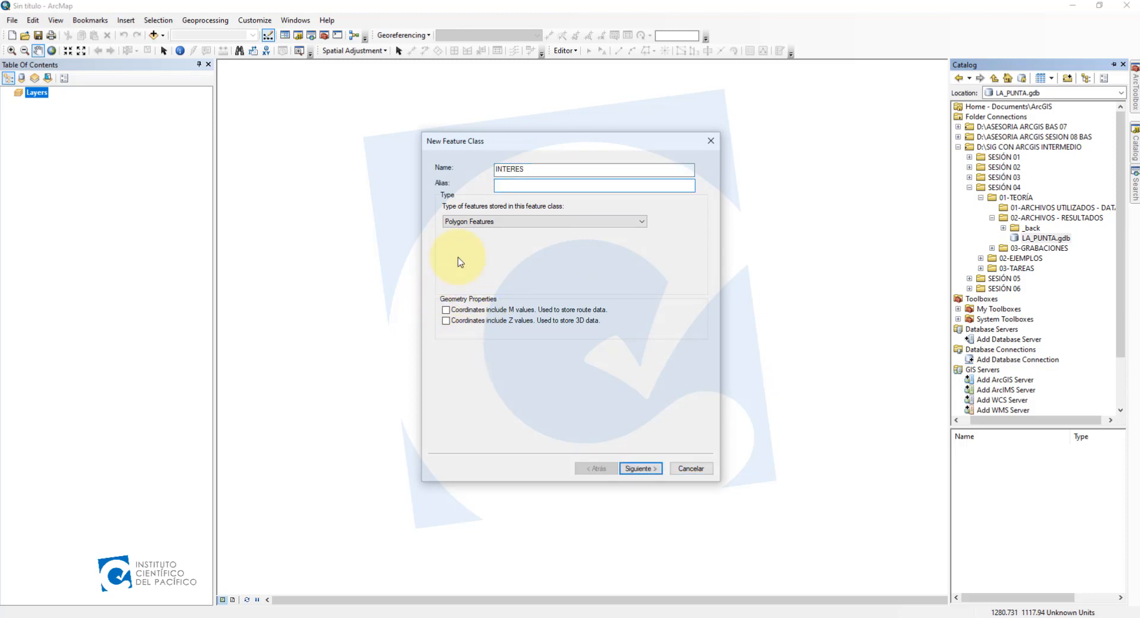
left_click(475, 223)
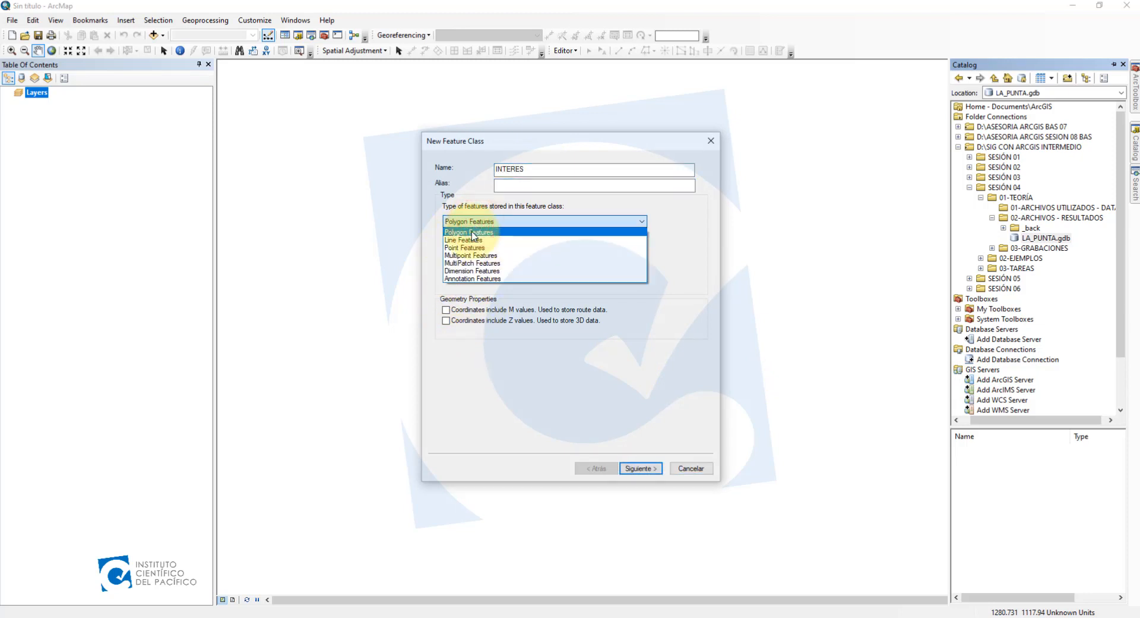
left_click(473, 232)
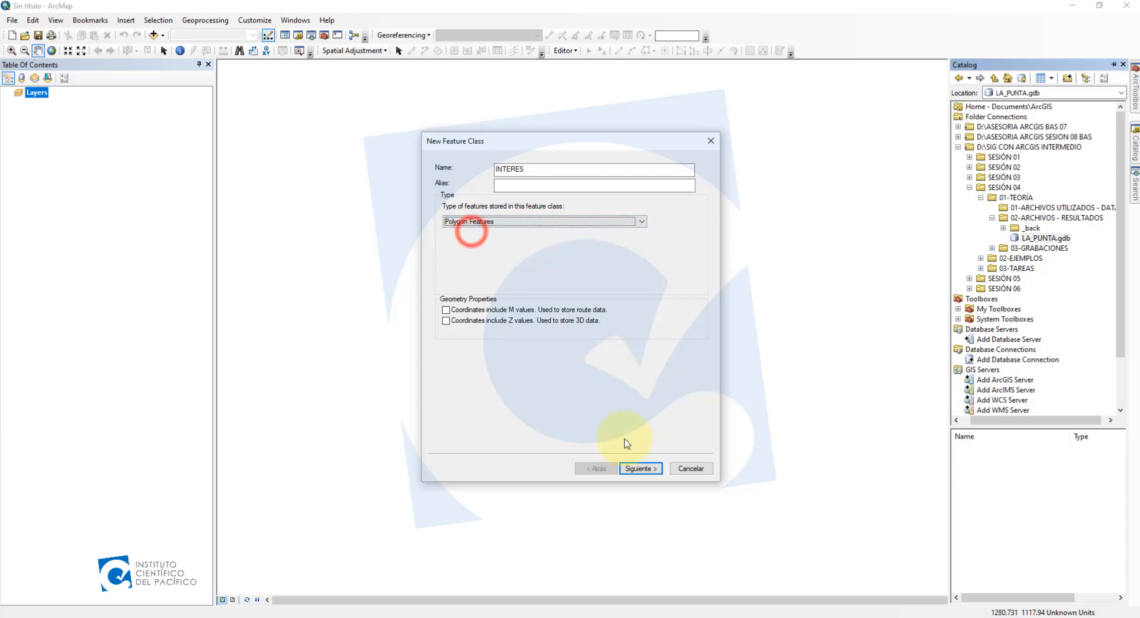
left_click(640, 468)
Step: Assign WGS 1984 UTM Zone 18S to the feature class and finish creating it with the default tolerance, storage and fields
left_click(538, 276)
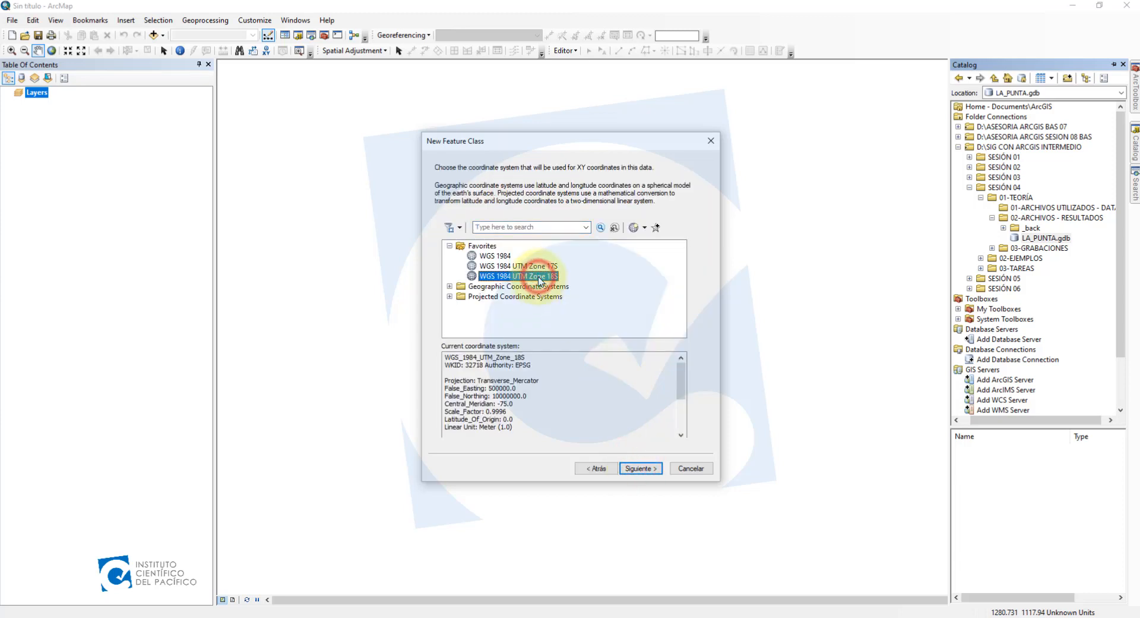
left_click(640, 469)
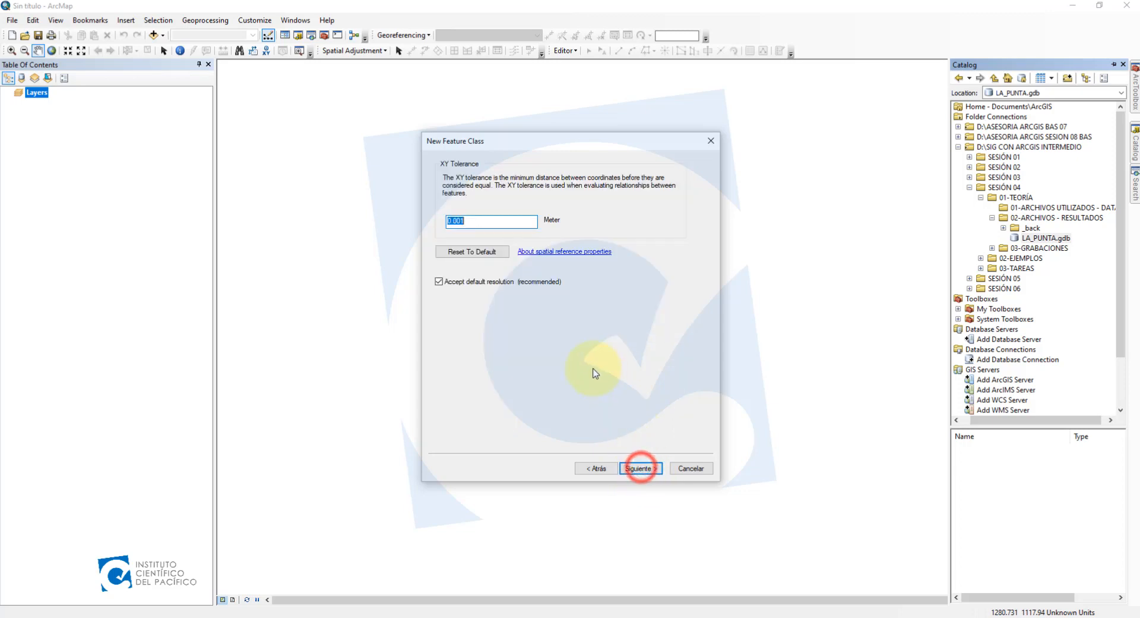
left_click(636, 469)
left_click(636, 470)
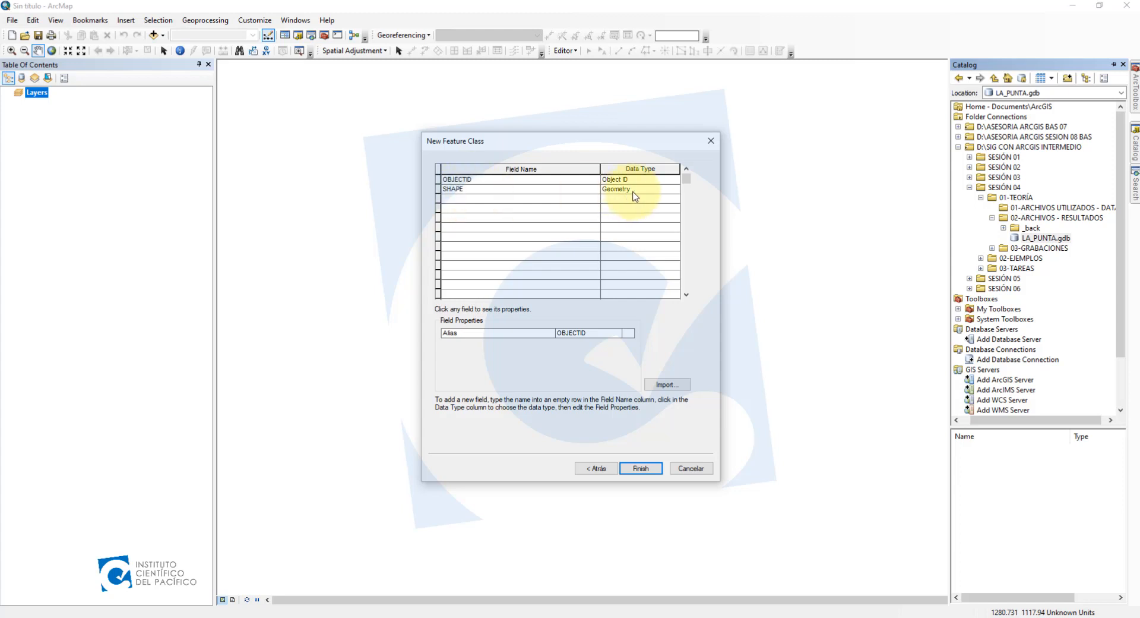
left_click(638, 468)
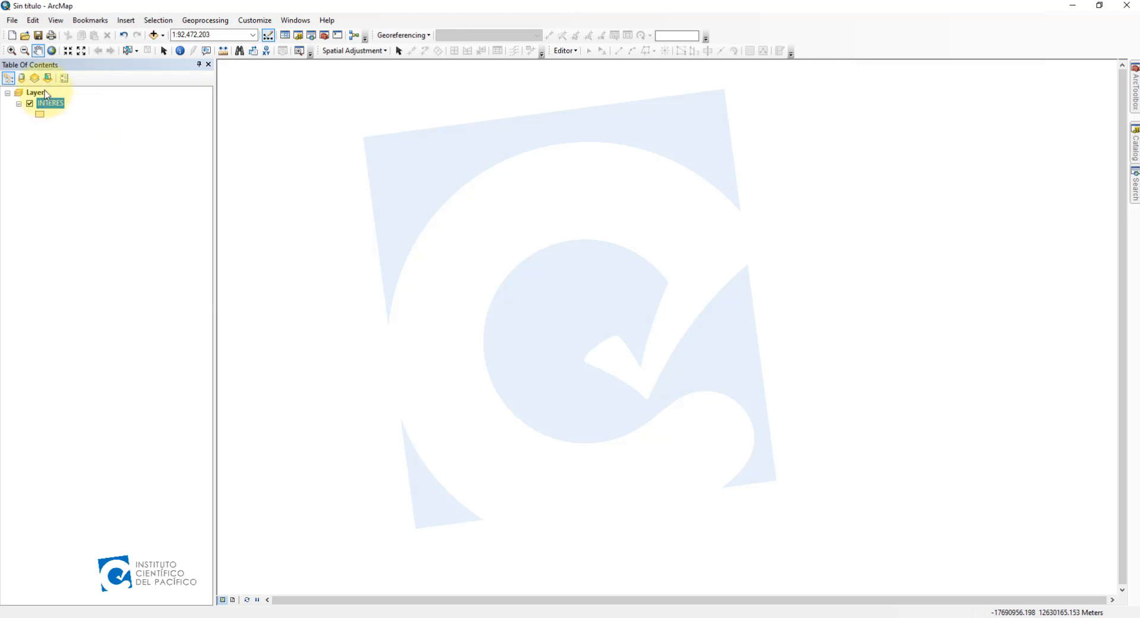
Step: Add the Streets basemap to the map
left_click(16, 24)
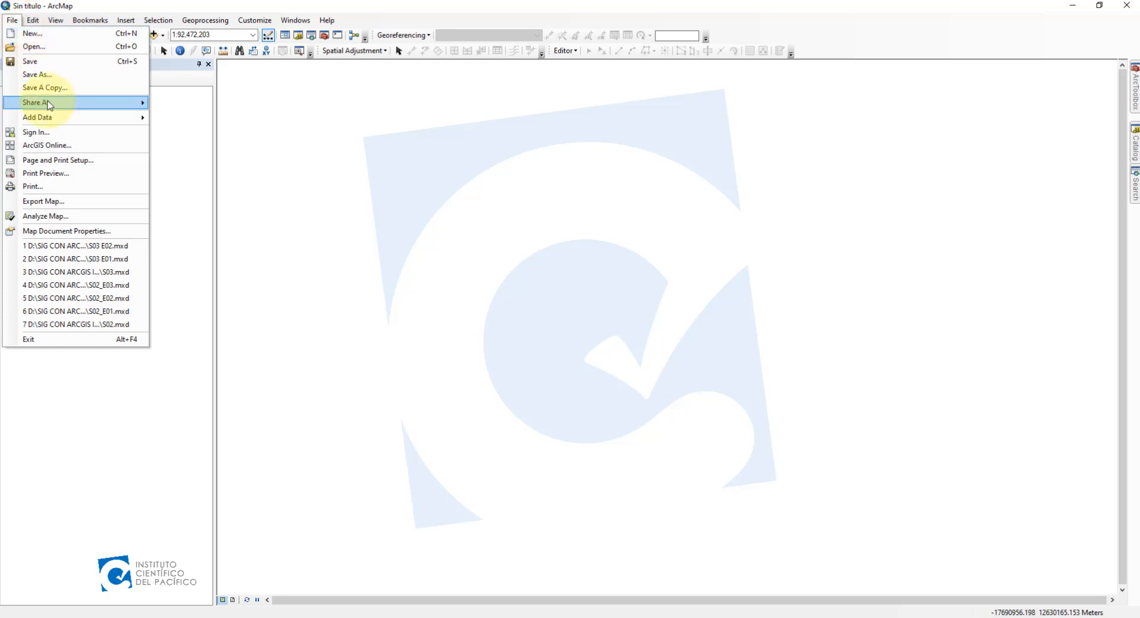
mouse_move(55, 107)
mouse_move(122, 115)
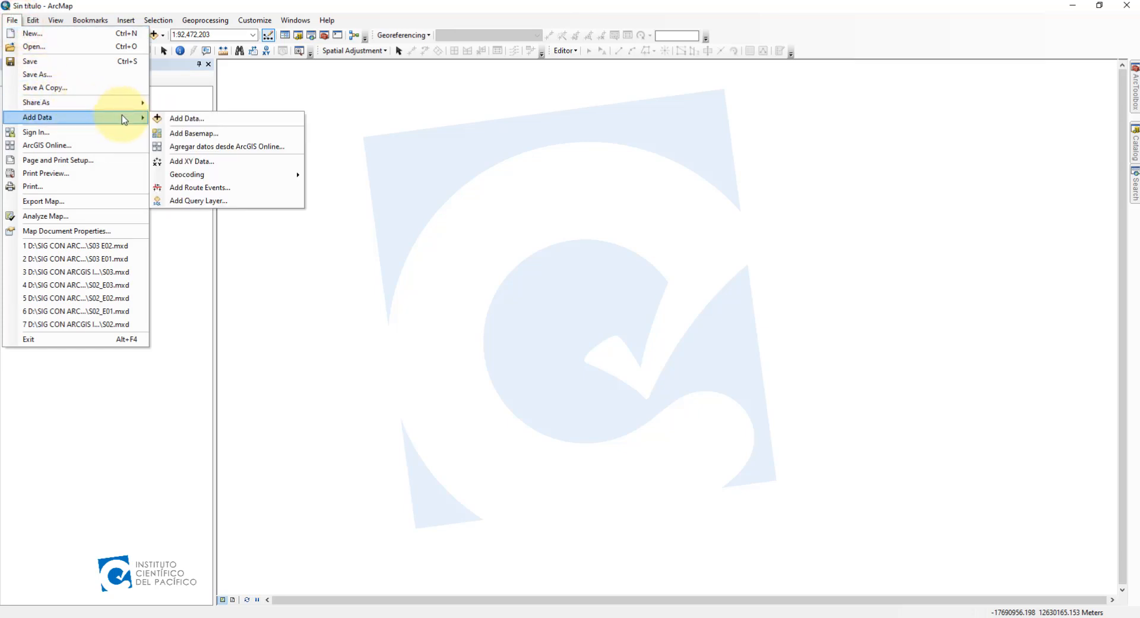
left_click(225, 136)
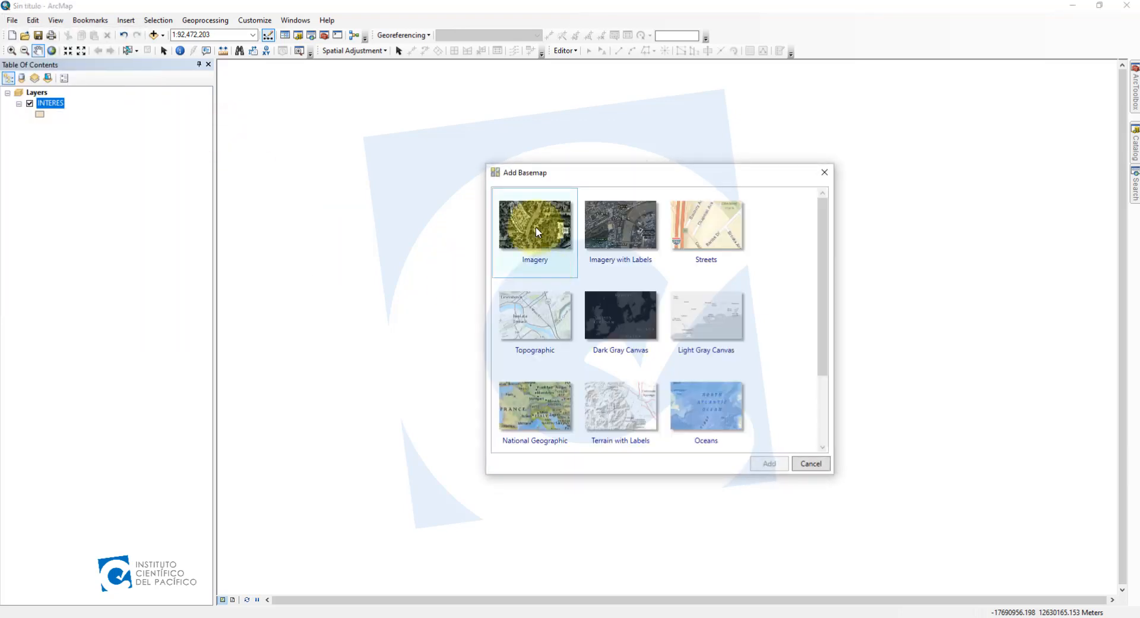
left_click(715, 226)
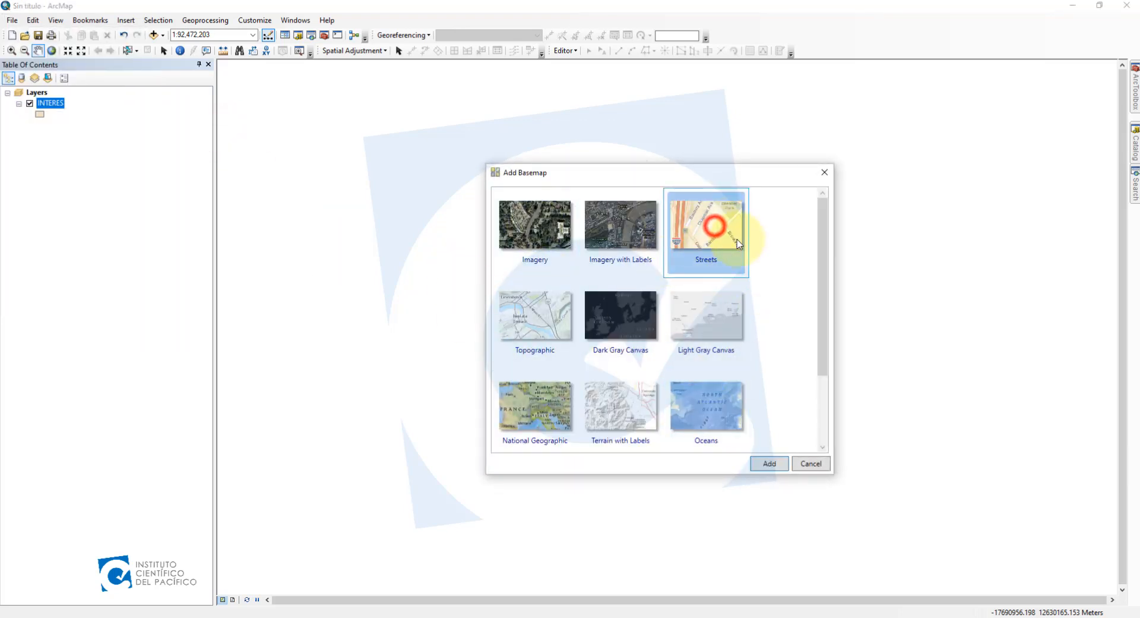
left_click(782, 464)
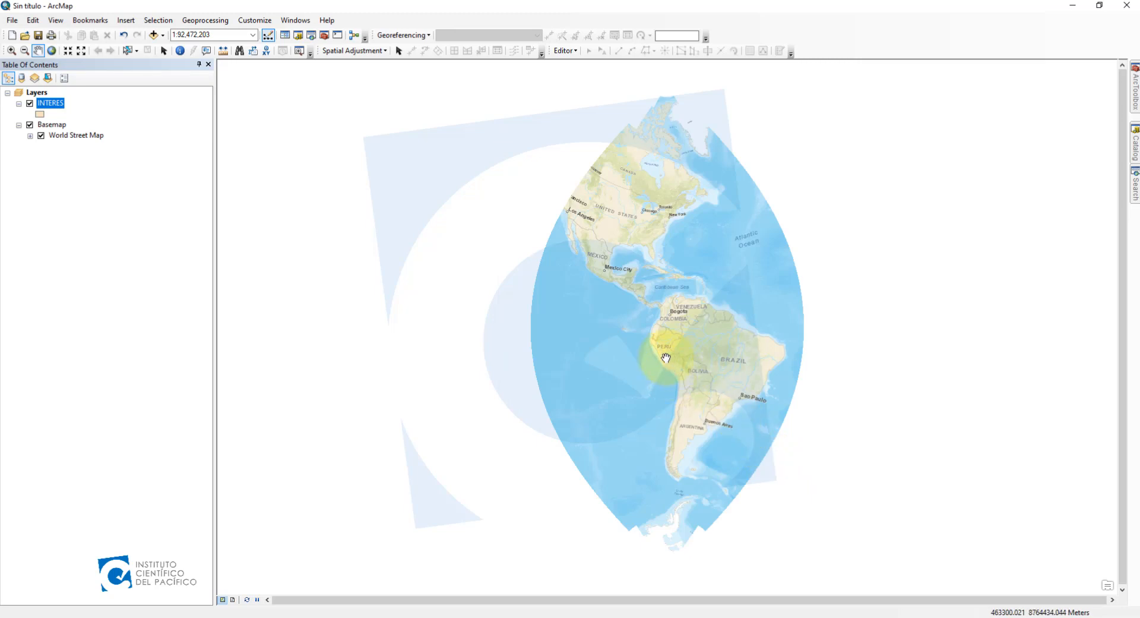
Step: Locate the La Punta peninsula on the coast west of Lima and frame its street blocks at a scale of 1:5,000
scroll(663, 356, "down", 2)
scroll(663, 357, "down", 10)
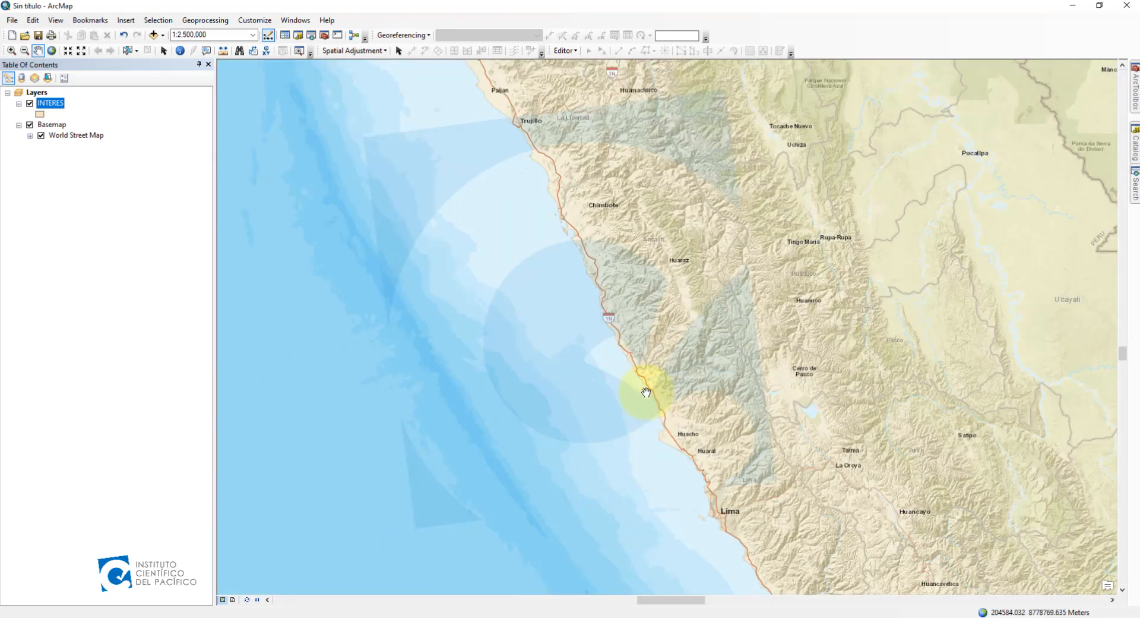
left_click_drag(630, 375, 565, 273)
scroll(654, 408, "down", 1)
scroll(654, 408, "down", 10)
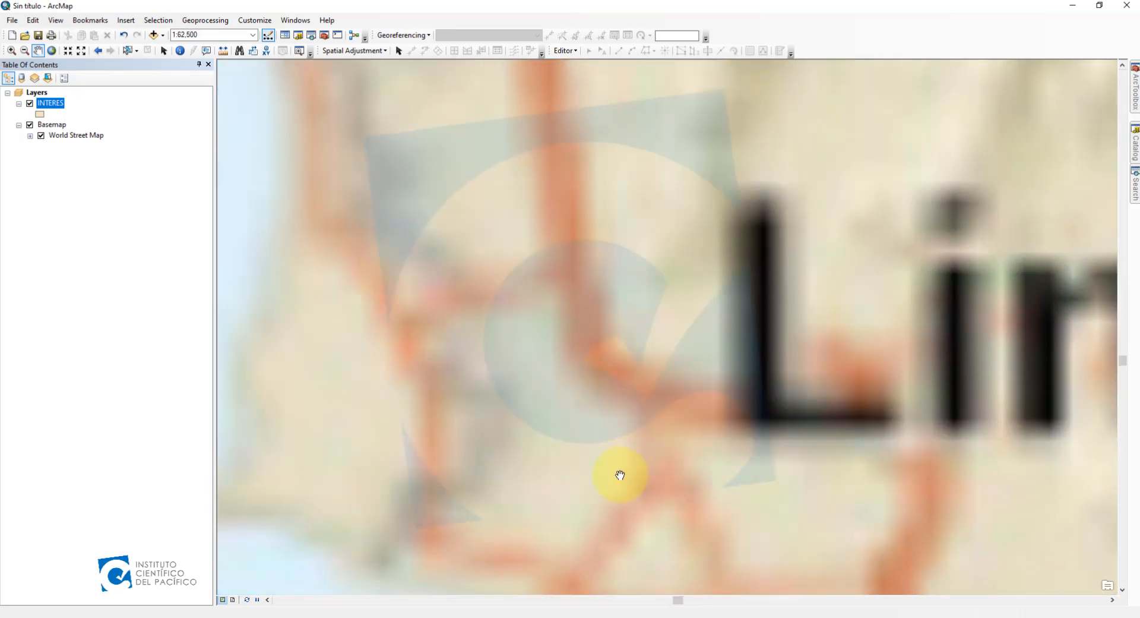
left_click_drag(620, 475, 638, 259)
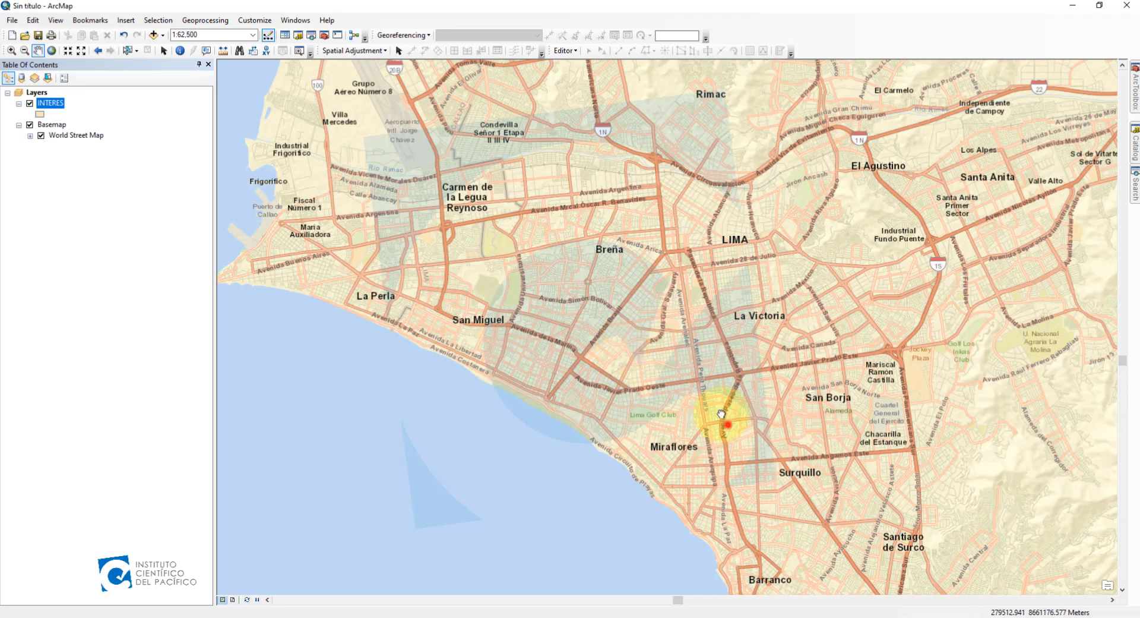
left_click_drag(723, 420, 604, 326)
left_click_drag(695, 351, 607, 245)
left_click_drag(583, 369, 647, 463)
left_click_drag(417, 235, 660, 341)
scroll(399, 343, "down", 6)
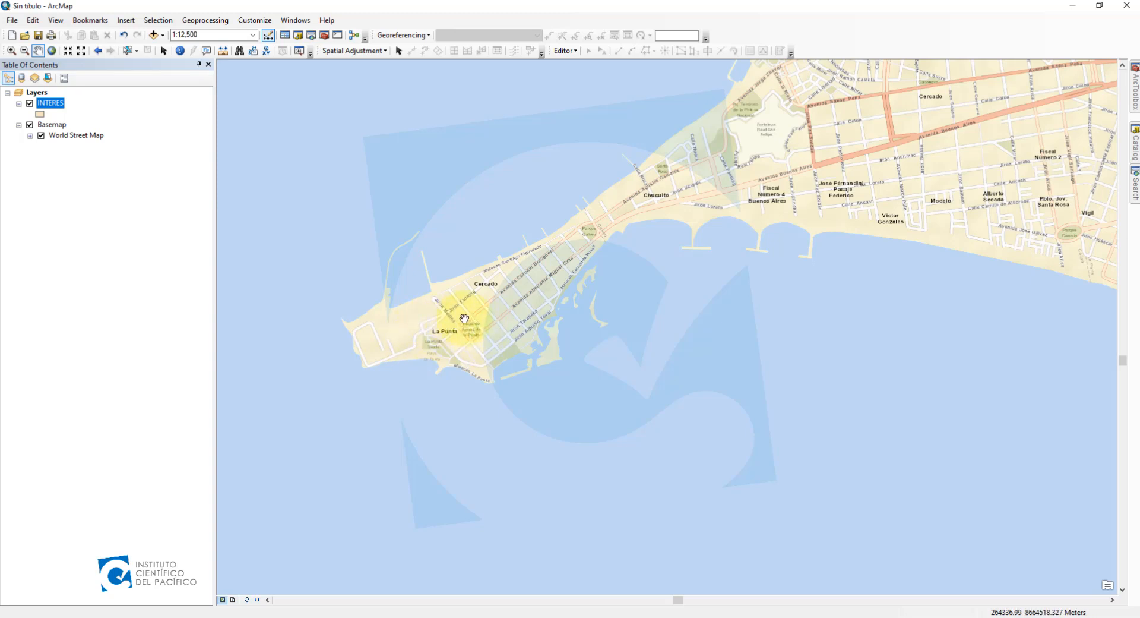
scroll(459, 322, "up", 3)
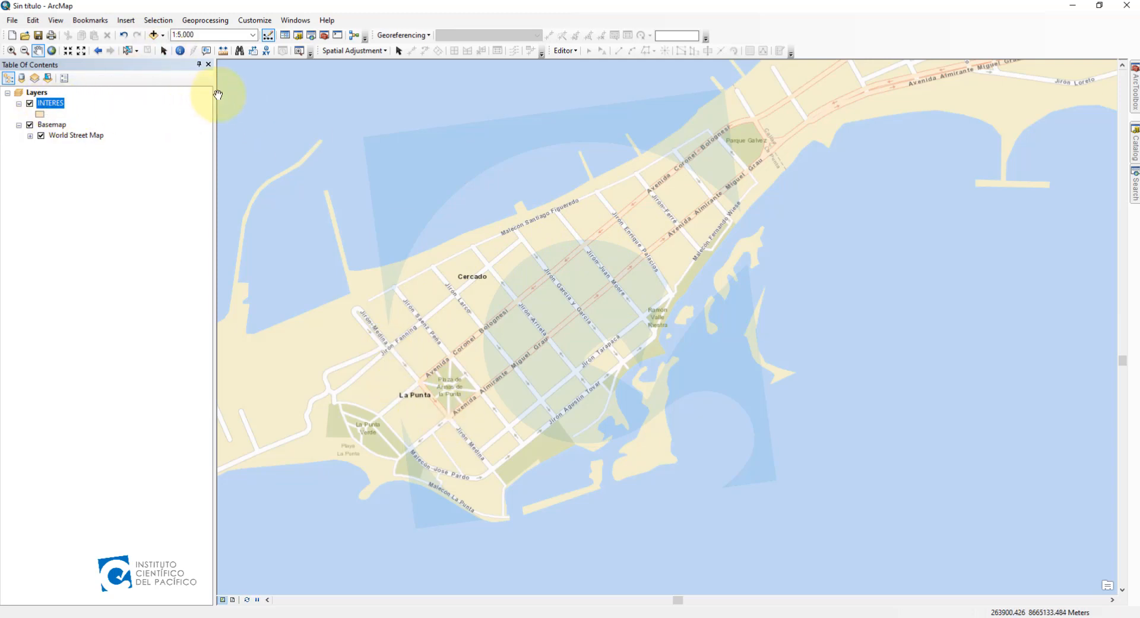
Step: Start an edit session and choose the INTERES template for creating features with the Polygon construction tool
left_click(572, 52)
left_click(586, 63)
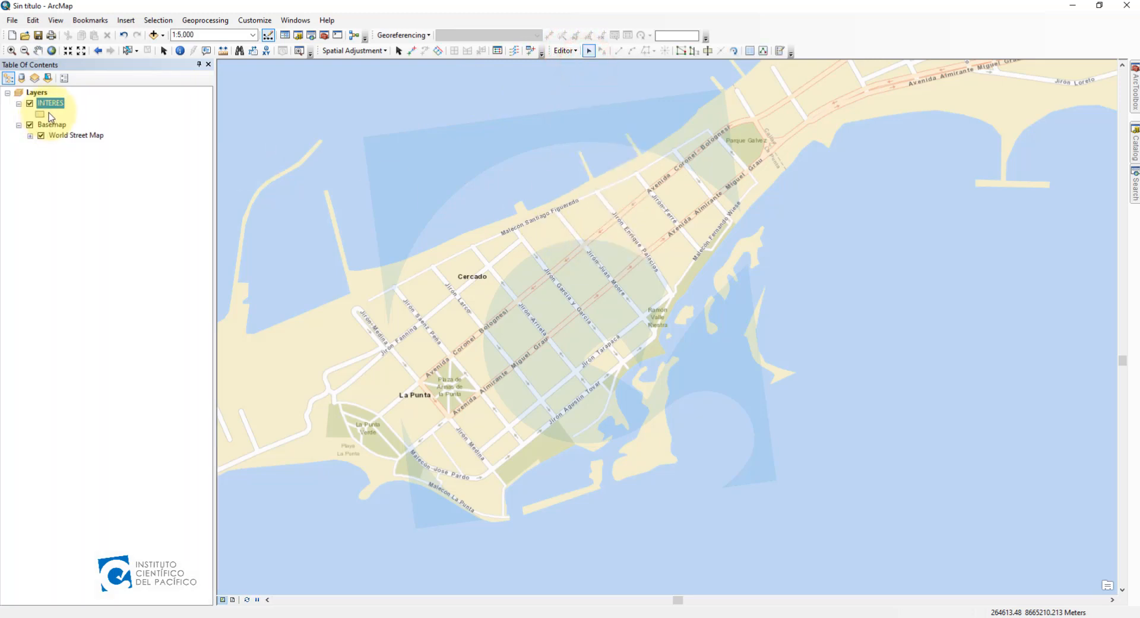
left_click(781, 51)
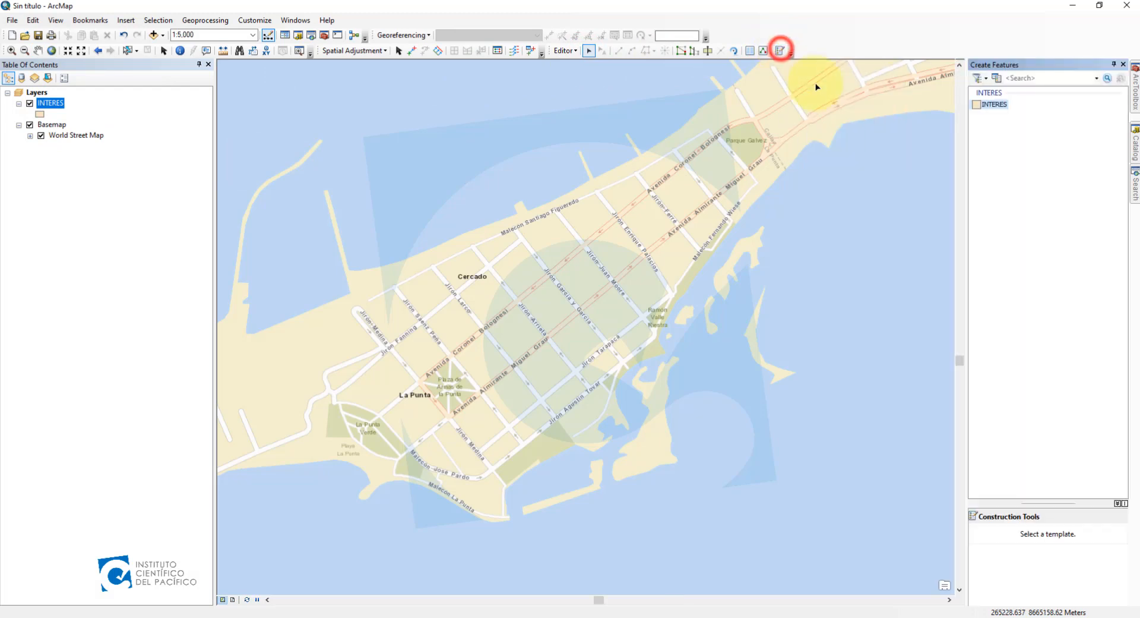
left_click(997, 105)
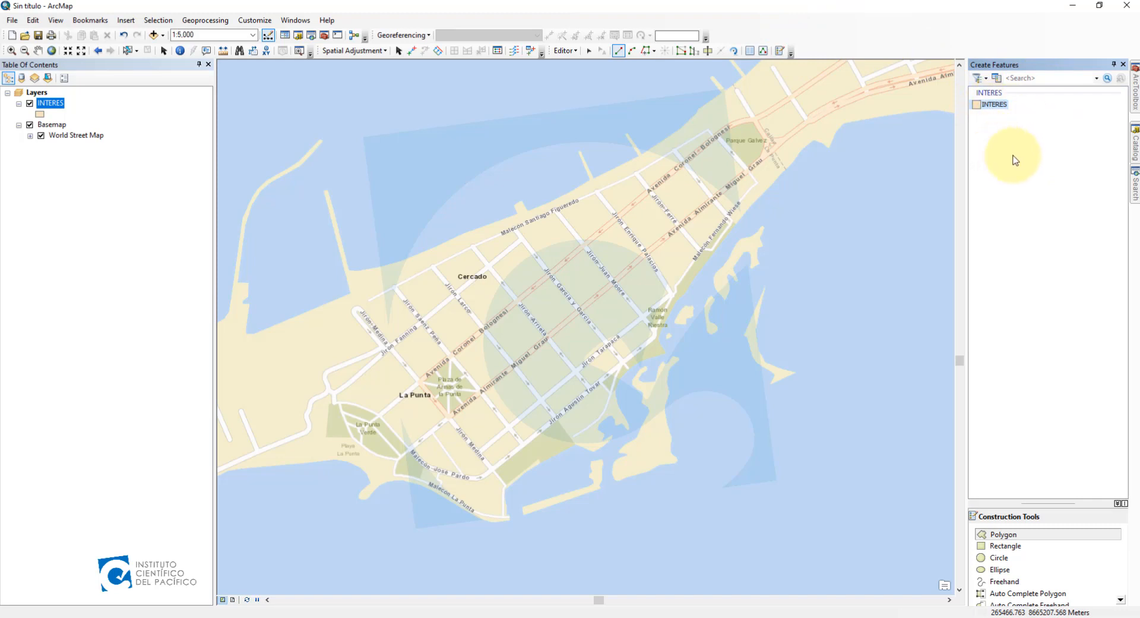
left_click(995, 104)
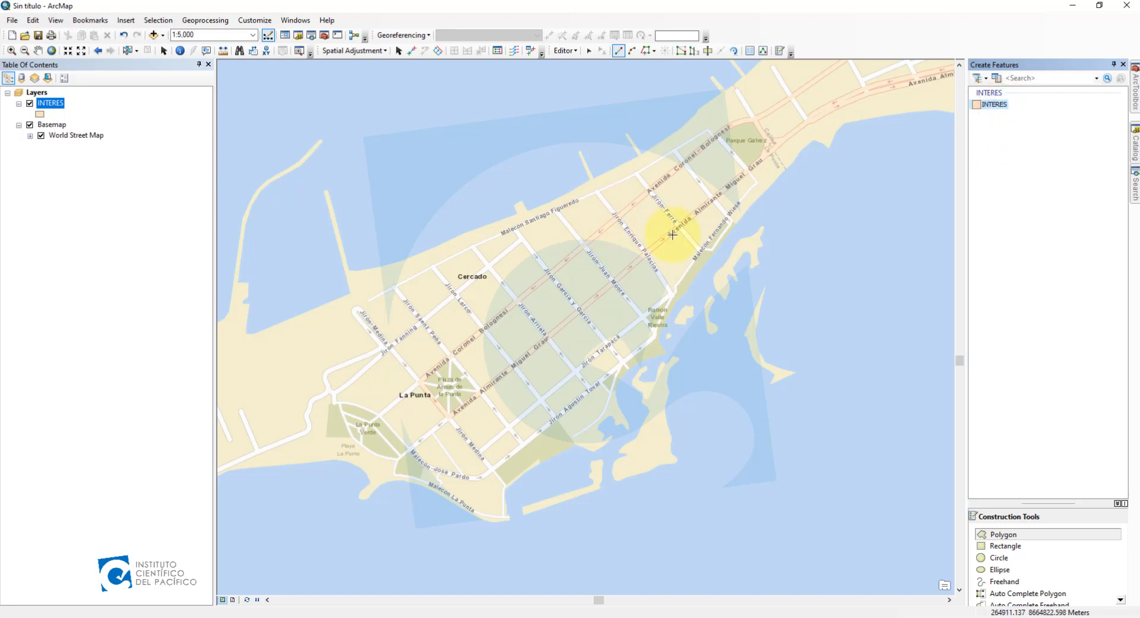
Step: Digitize a nine-vertex INTERES polygon around La Punta's central blocks, following Jirón Palacios, Malecón Figueredo, Jirón Fanning, Jirón Medina and Jirón Tarapacá
left_click(670, 295)
left_click(646, 254)
left_click(618, 215)
left_click(596, 192)
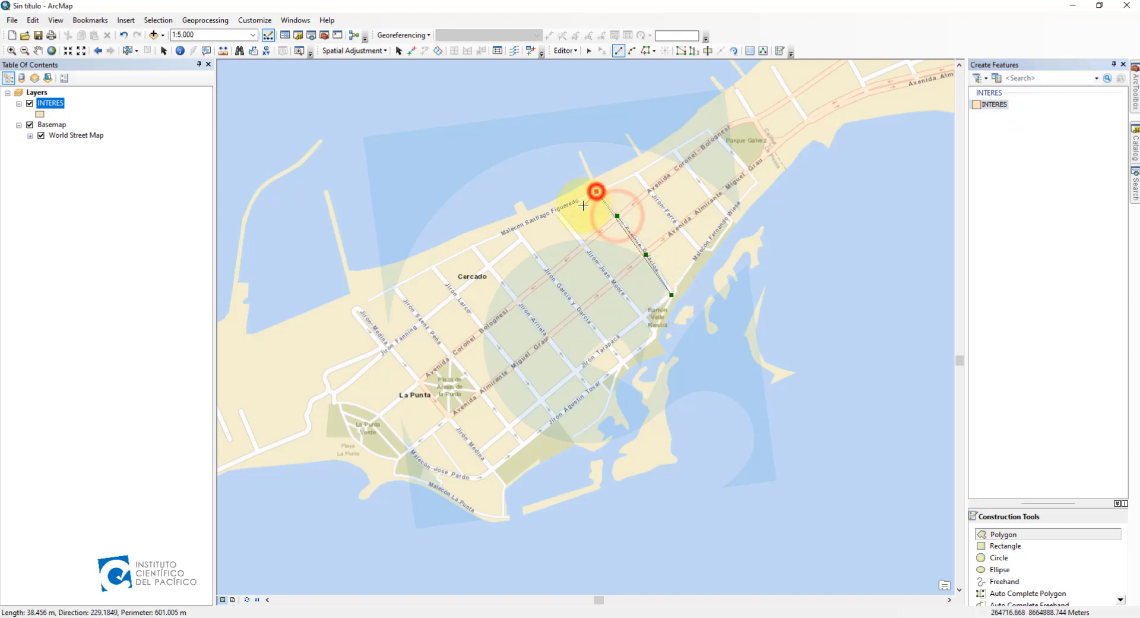
left_click(514, 228)
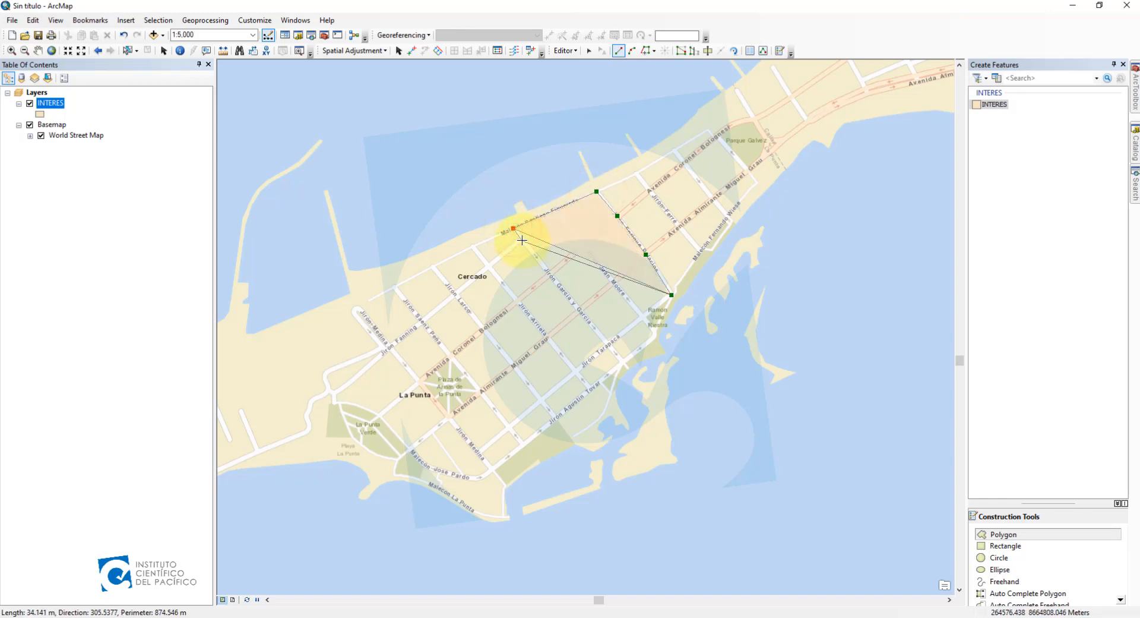
left_click(522, 240)
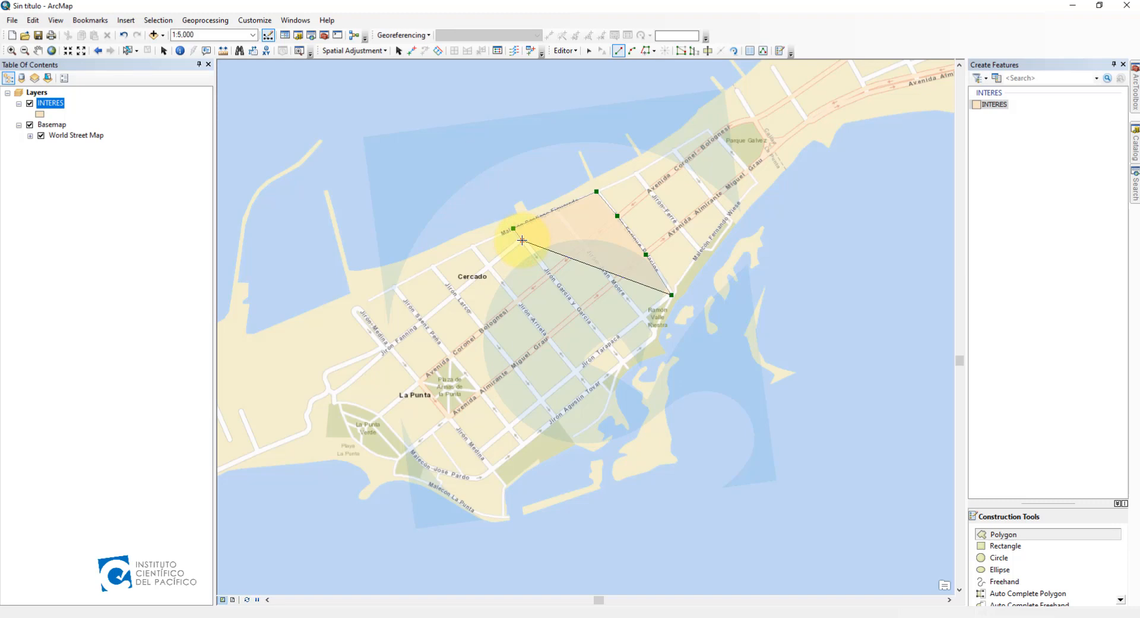
left_click(388, 350)
left_click(492, 470)
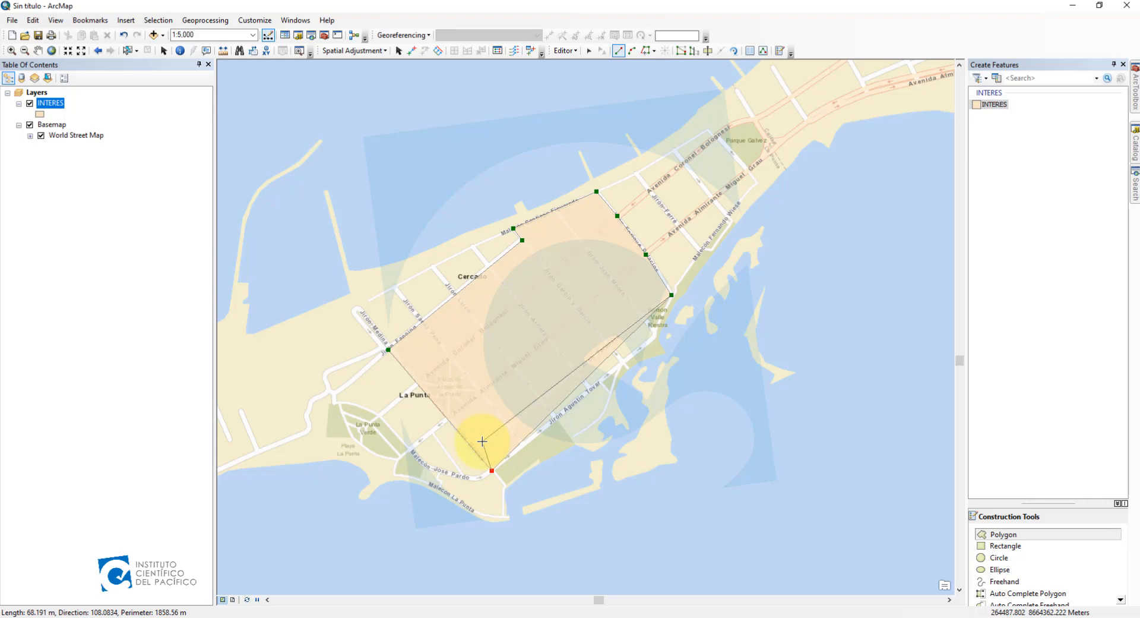
key("ctrl+z")
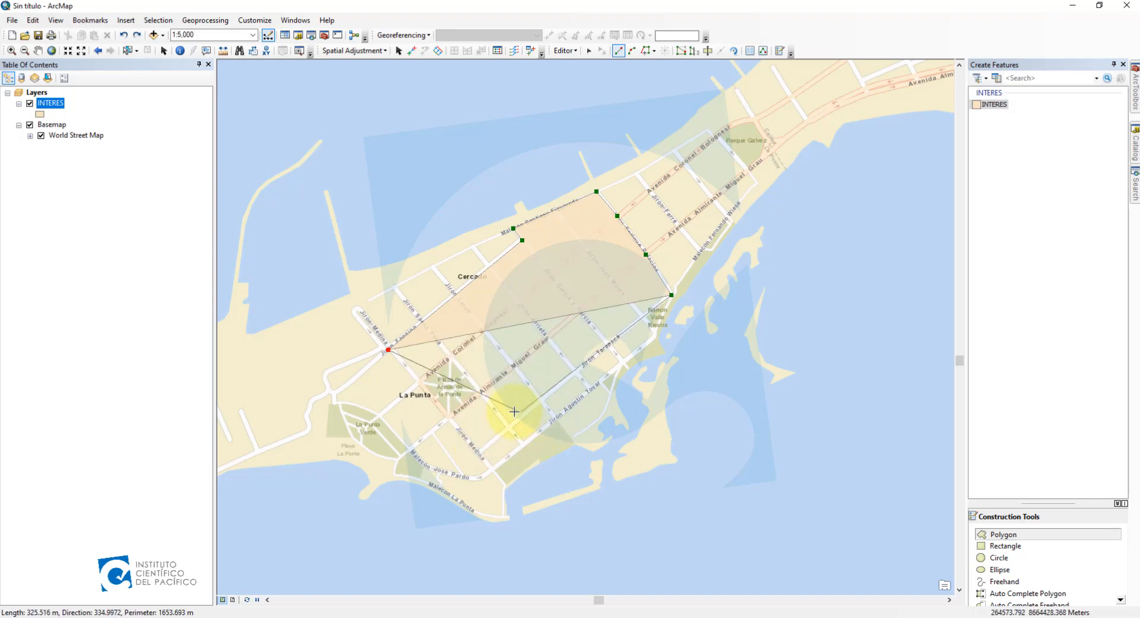
left_click(478, 453)
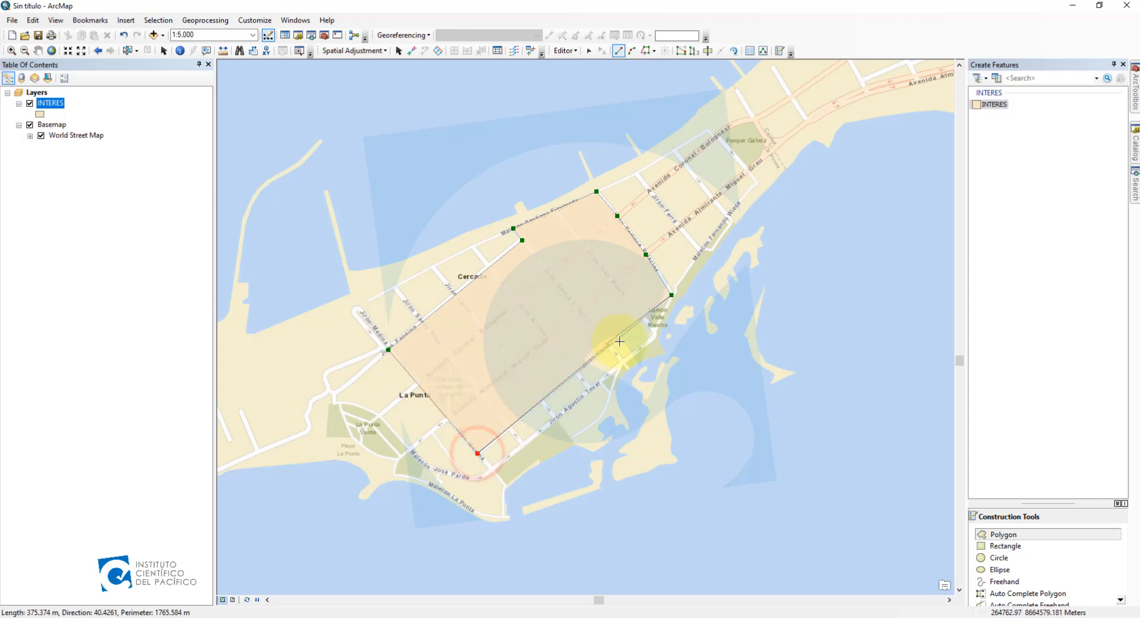
left_click(642, 317)
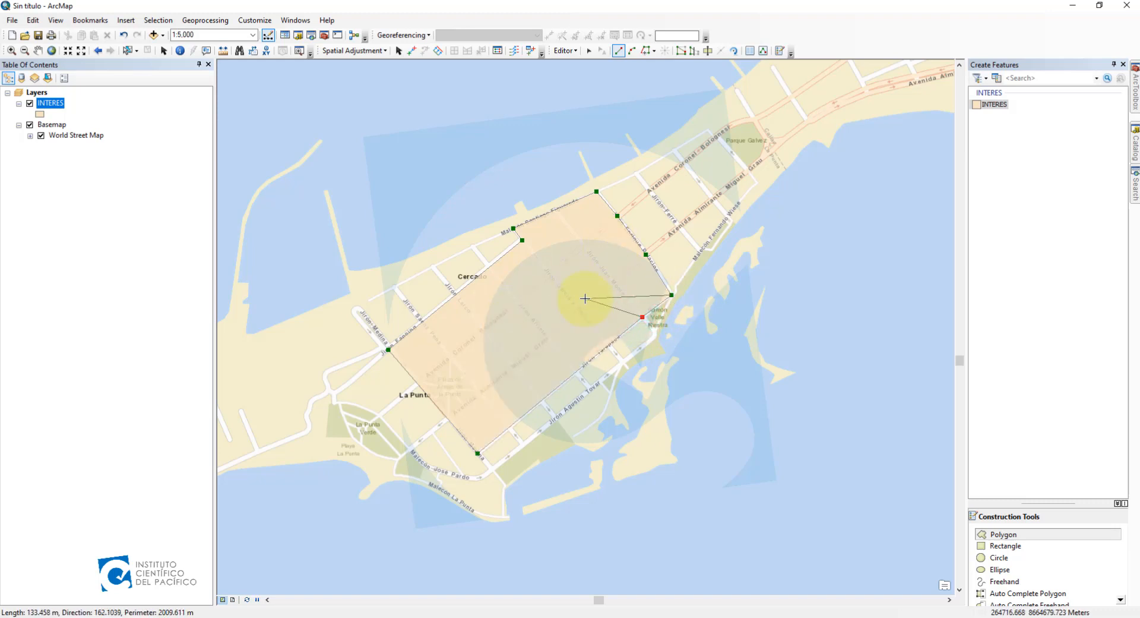
key("F2")
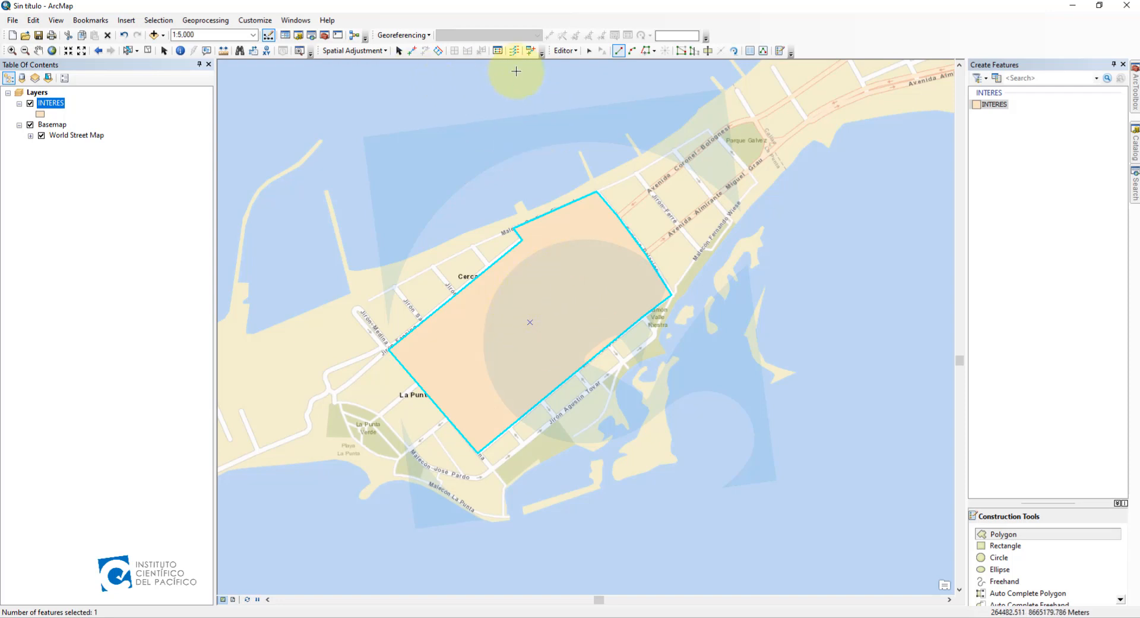
Step: Save the edits to the INTERES polygon and stop the edit session
left_click(571, 52)
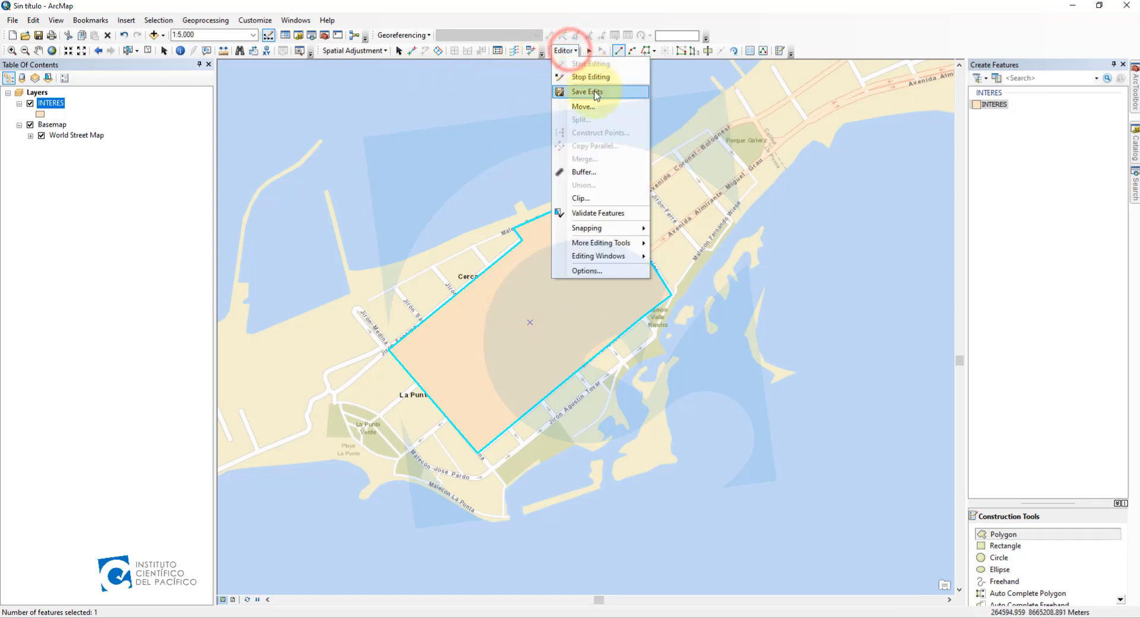
left_click(593, 91)
left_click(567, 51)
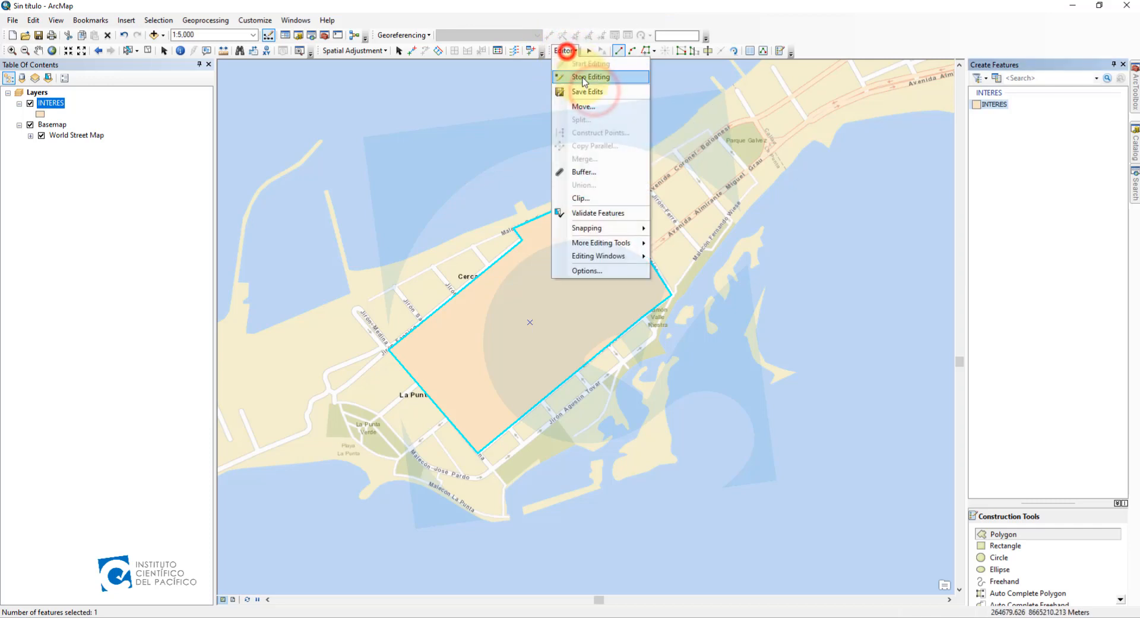
left_click(588, 77)
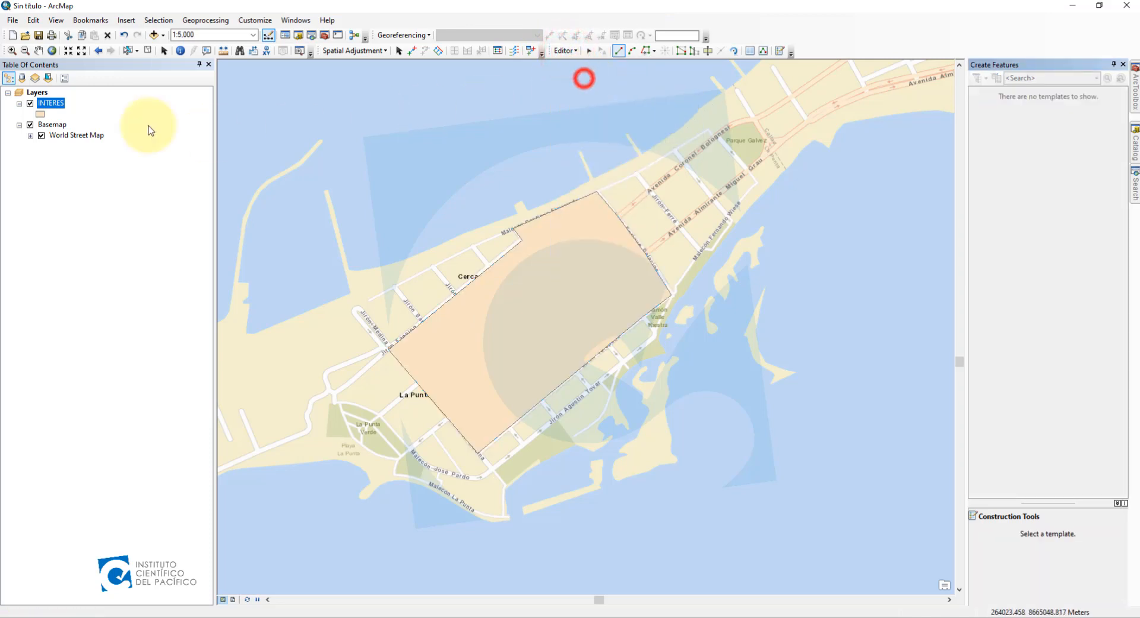
Step: Symbolize the INTERES layer with the Hollow style, a red outline colour and a thicker outline width
left_click(40, 114)
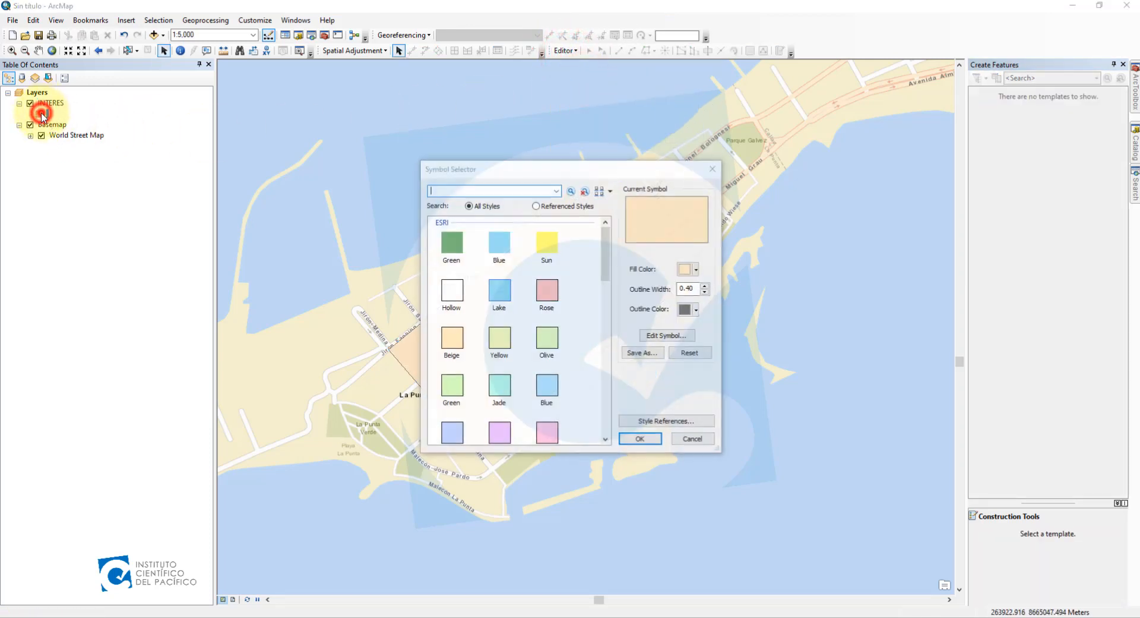
left_click(578, 301)
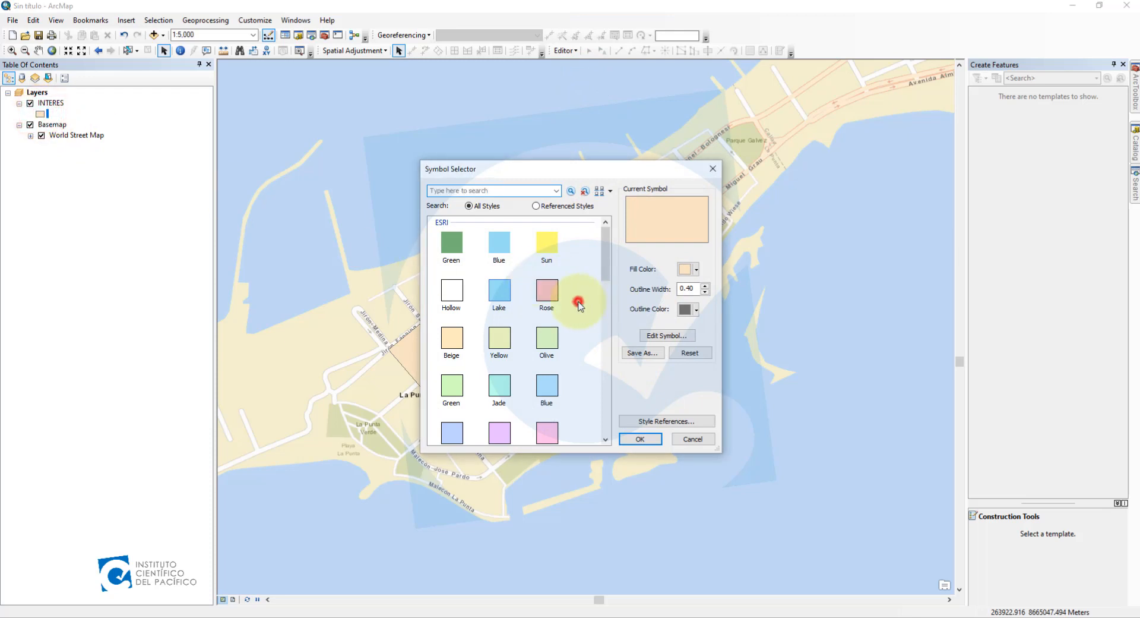
left_click(454, 294)
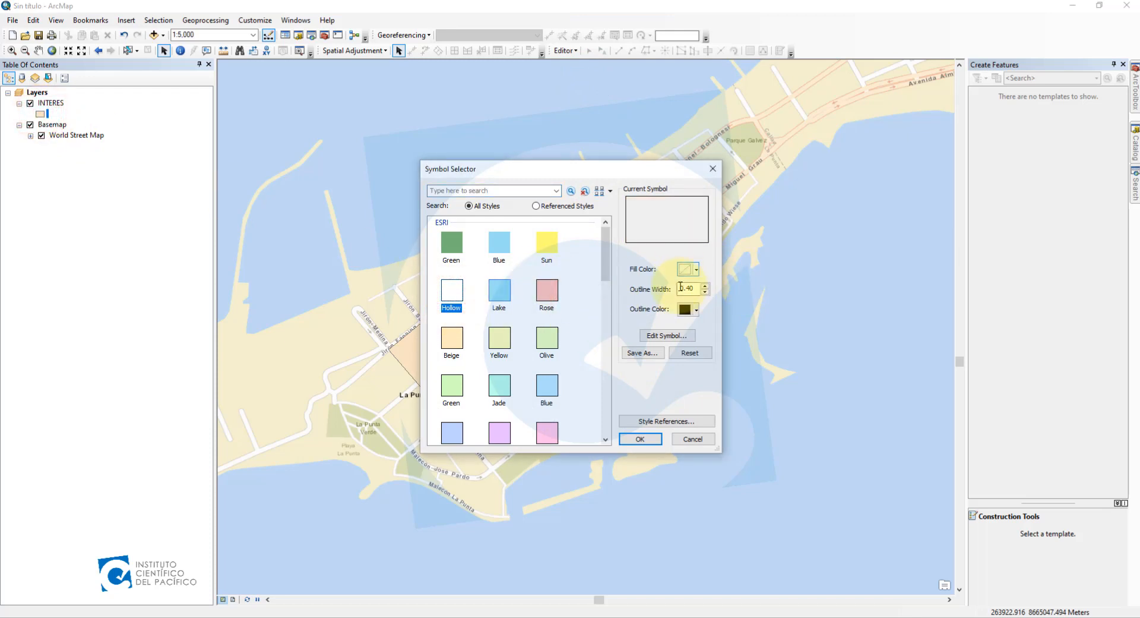
left_click(692, 309)
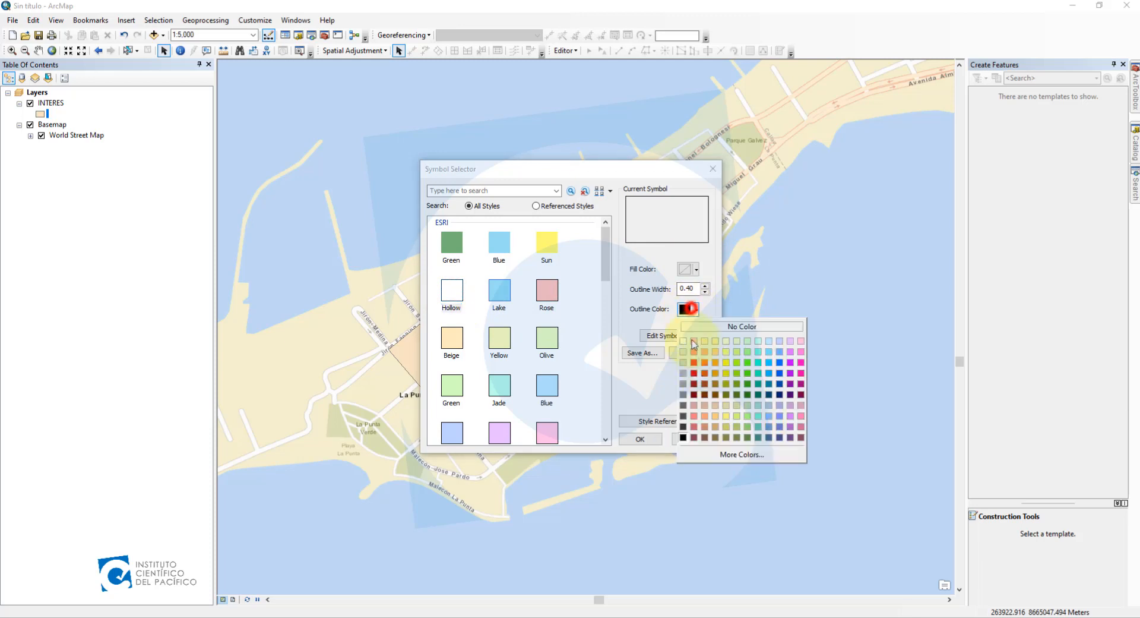
left_click(696, 375)
left_click(707, 287)
left_click(707, 286)
left_click(703, 288)
left_click(641, 439)
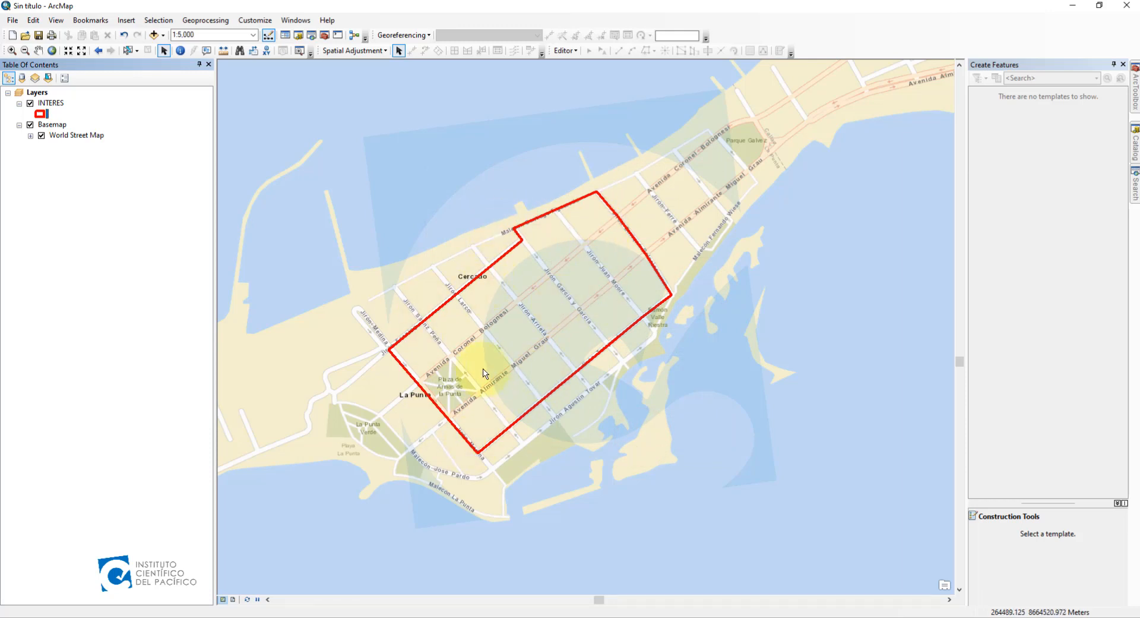
Step: Start a new feature class in LA_PUNTA.gdb named VIAS_SECTOR_ESTUDIO and set its type to Line Features
scroll(501, 357, "up", 2)
left_click_drag(579, 322, 552, 334)
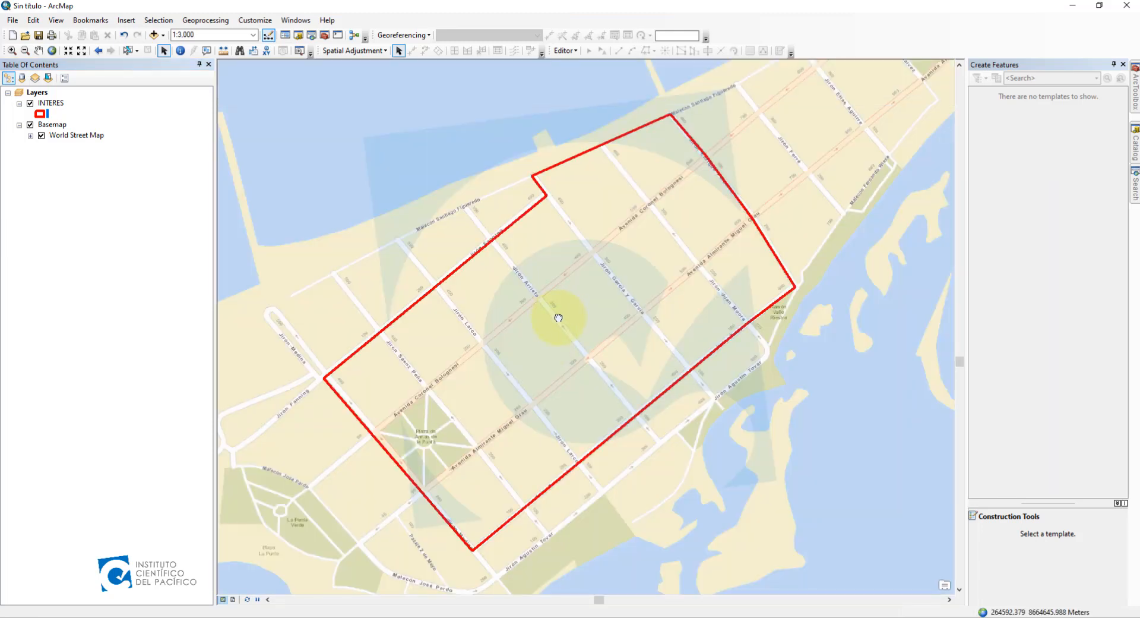
left_click(164, 345)
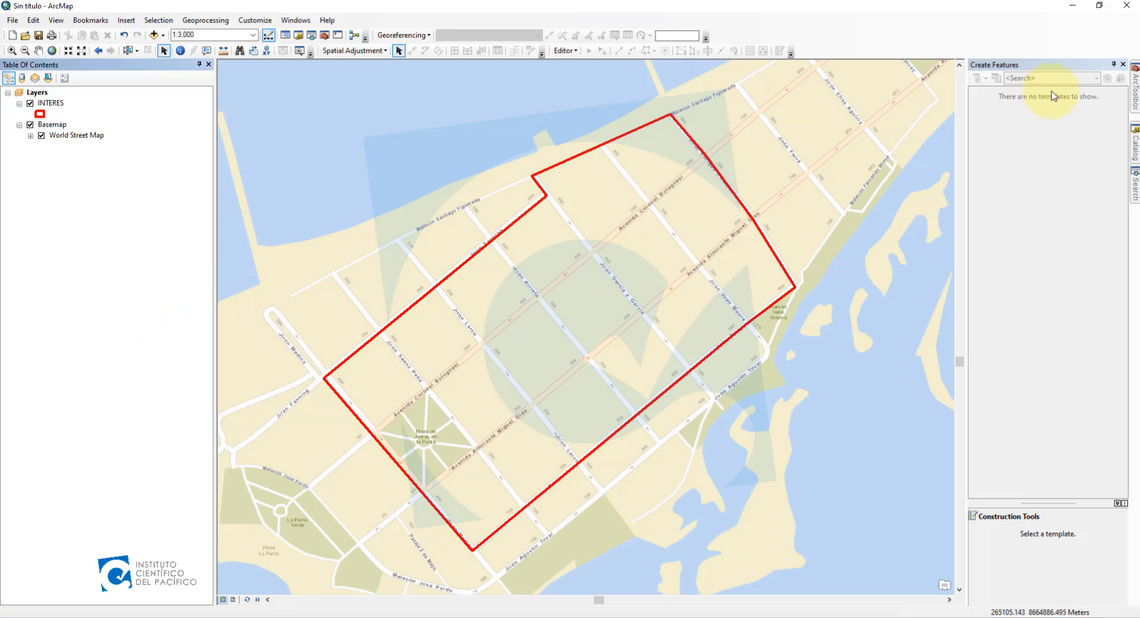
left_click(1135, 145)
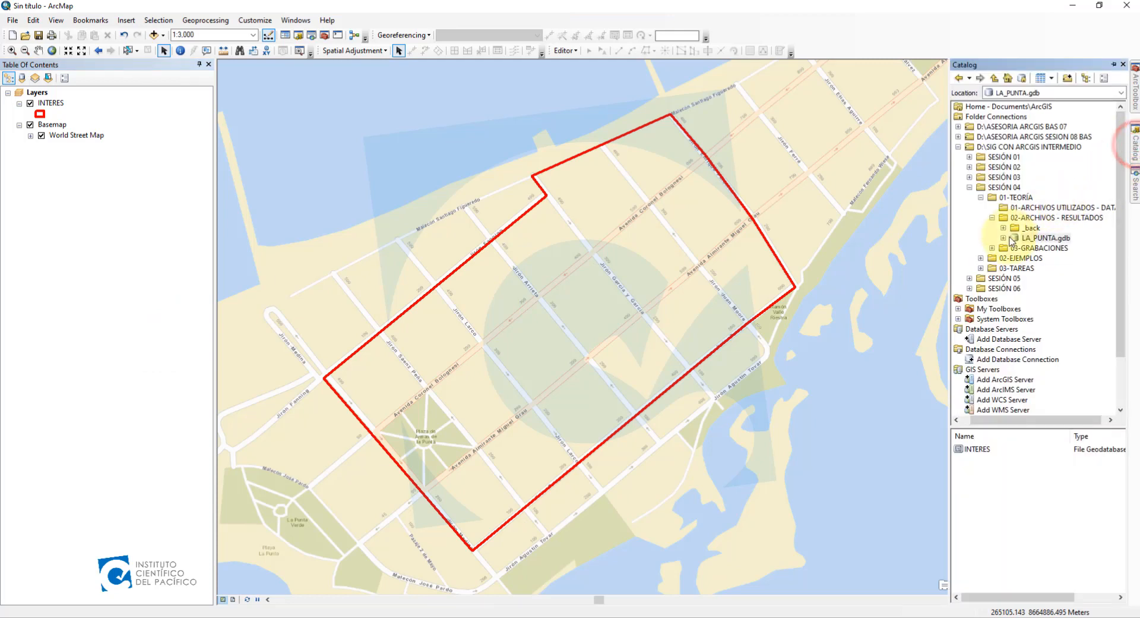
left_click(1003, 237)
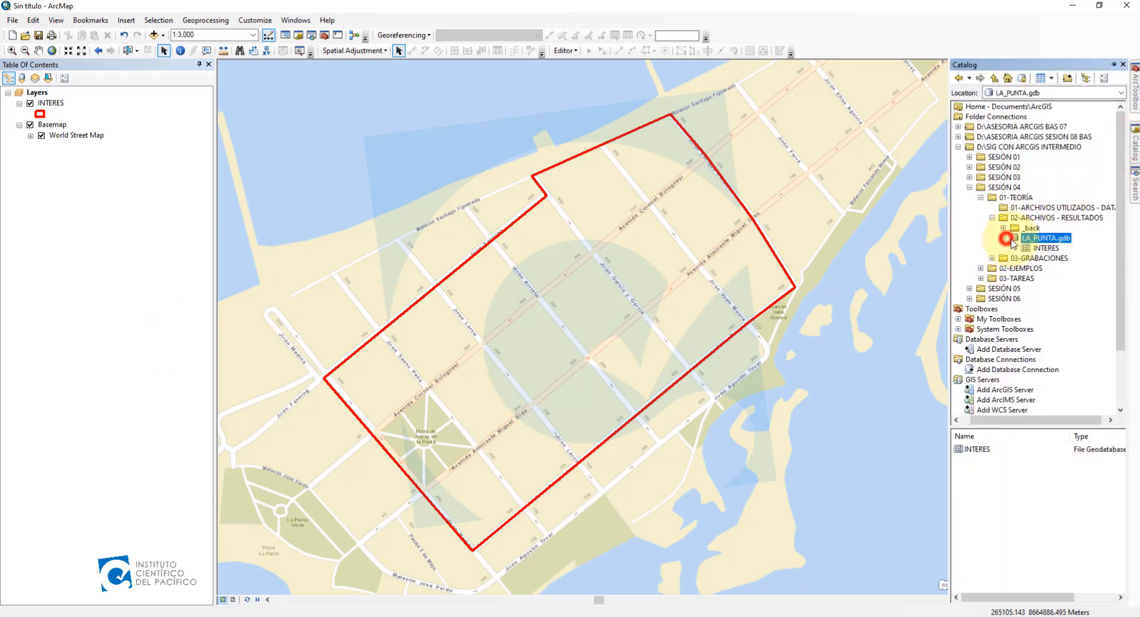
right_click(1053, 243)
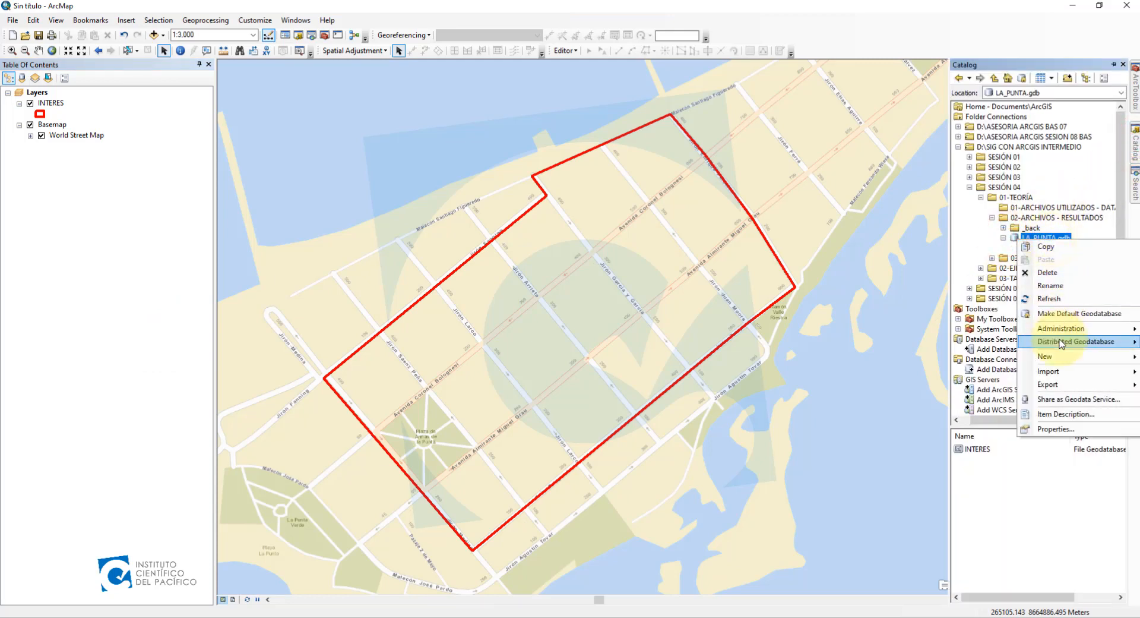
mouse_move(1063, 362)
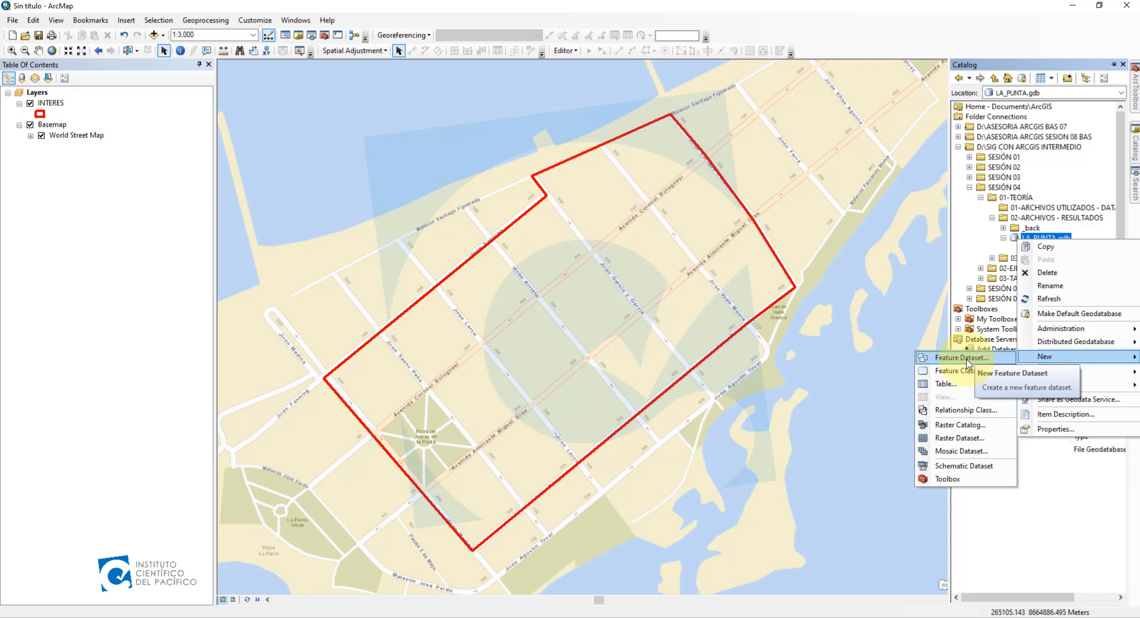
left_click(951, 370)
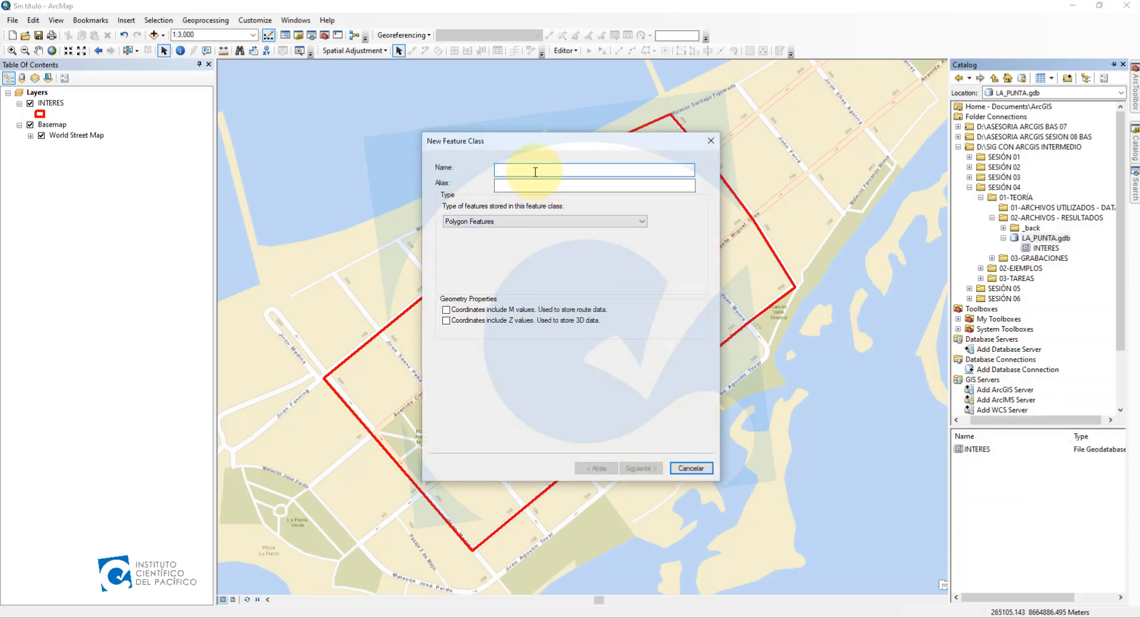
type("VIAS_SECTOR_ESTUDIO")
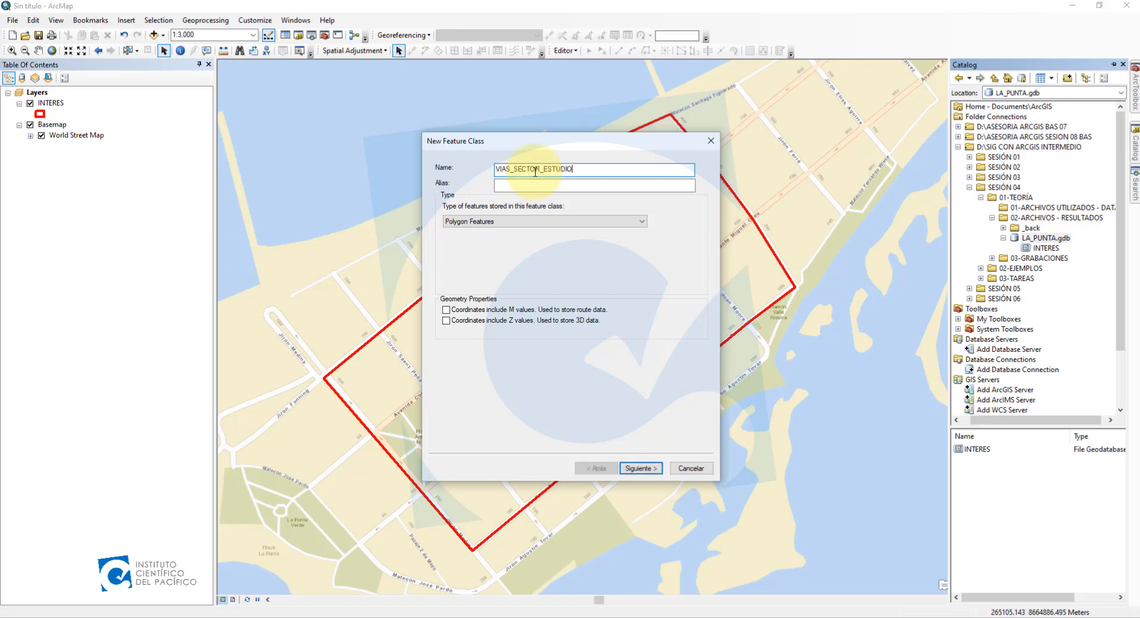
left_click(511, 224)
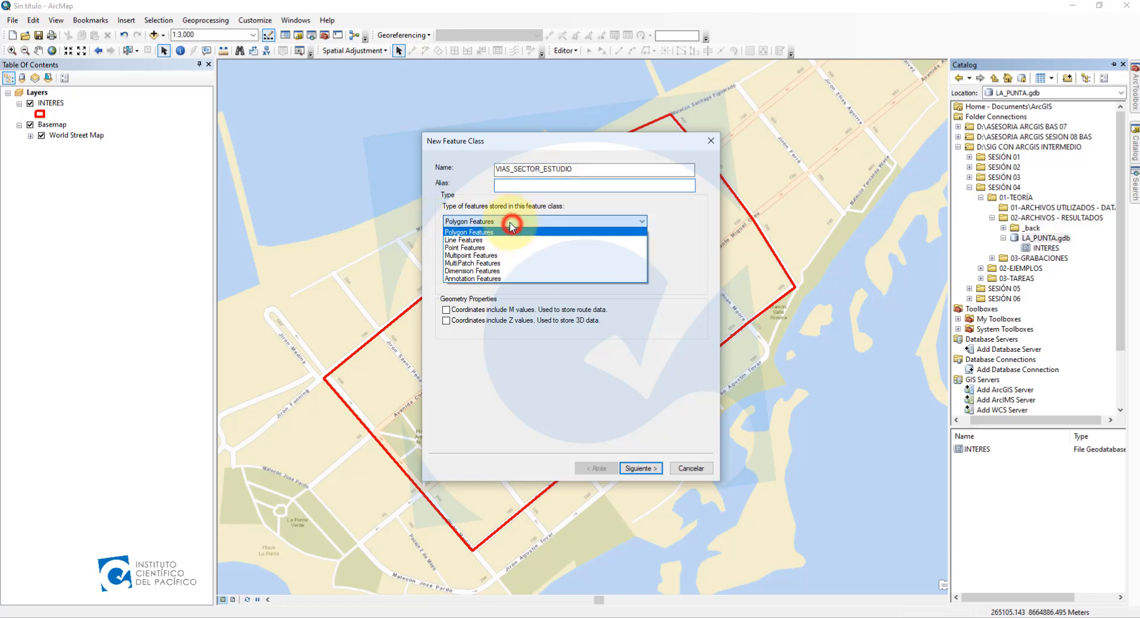
left_click(478, 239)
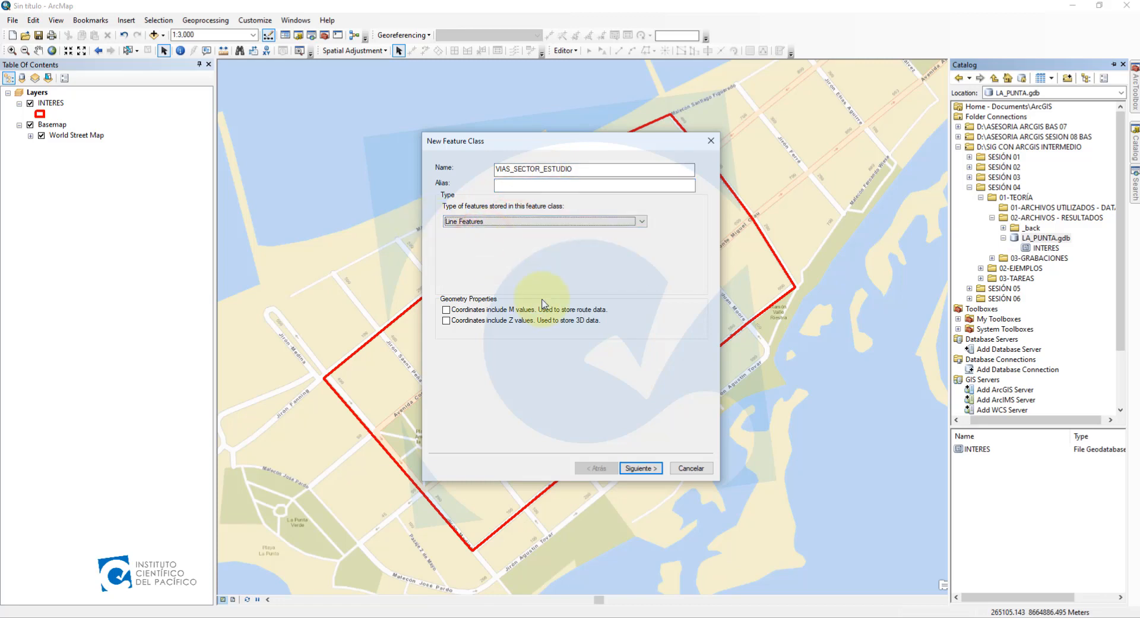
Step: Accept WGS 1984 UTM Zone 18S as the coordinate system and keep the default settings up to the field definitions
left_click(639, 468)
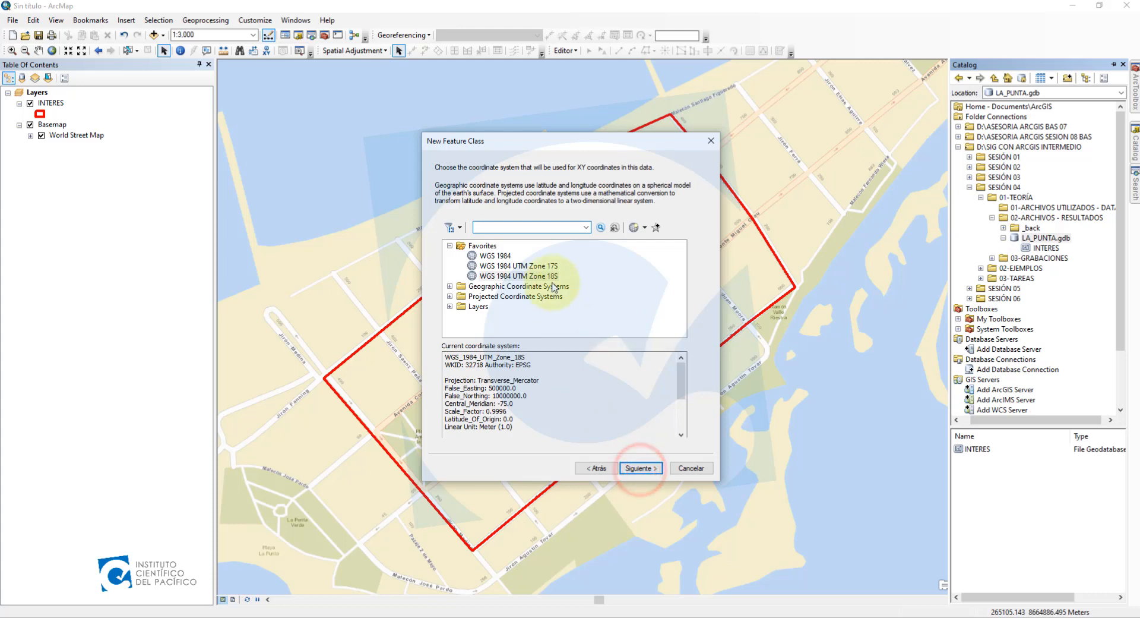
left_click(639, 468)
left_click(639, 468)
left_click(639, 468)
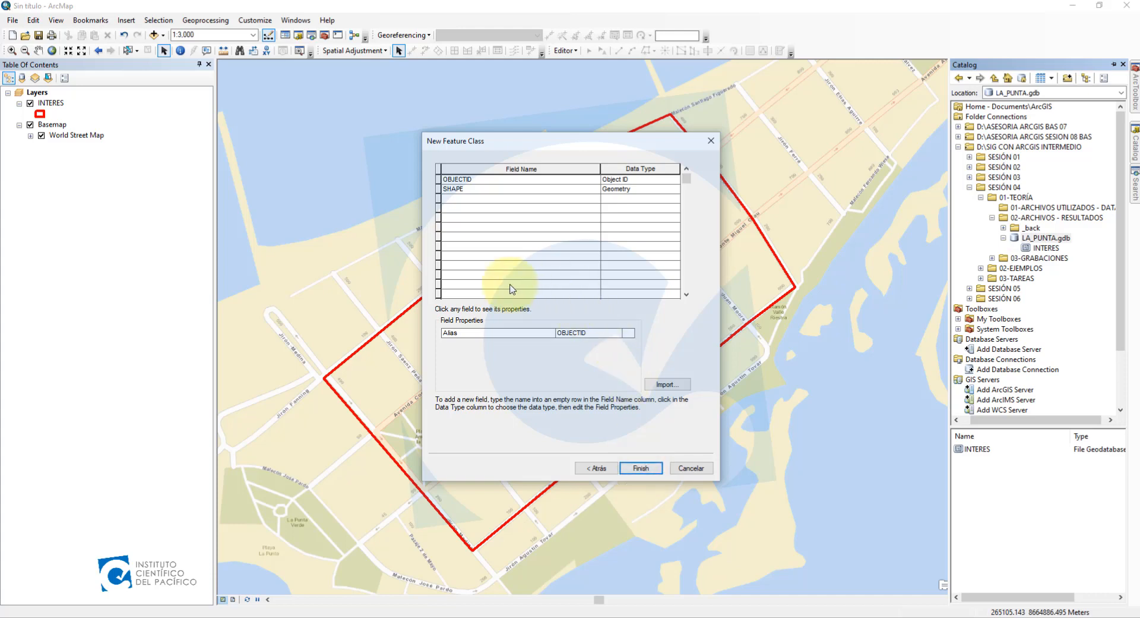
Step: Add a field named TIPO with the Short Integer data type to the new feature class
left_click(530, 200)
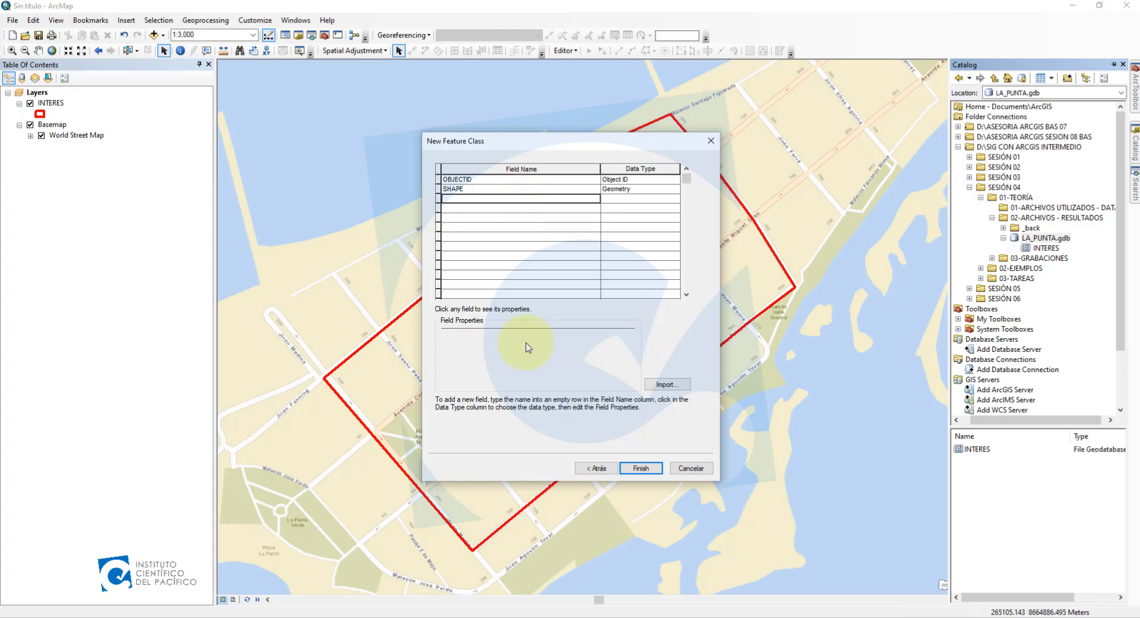
type("TIPO")
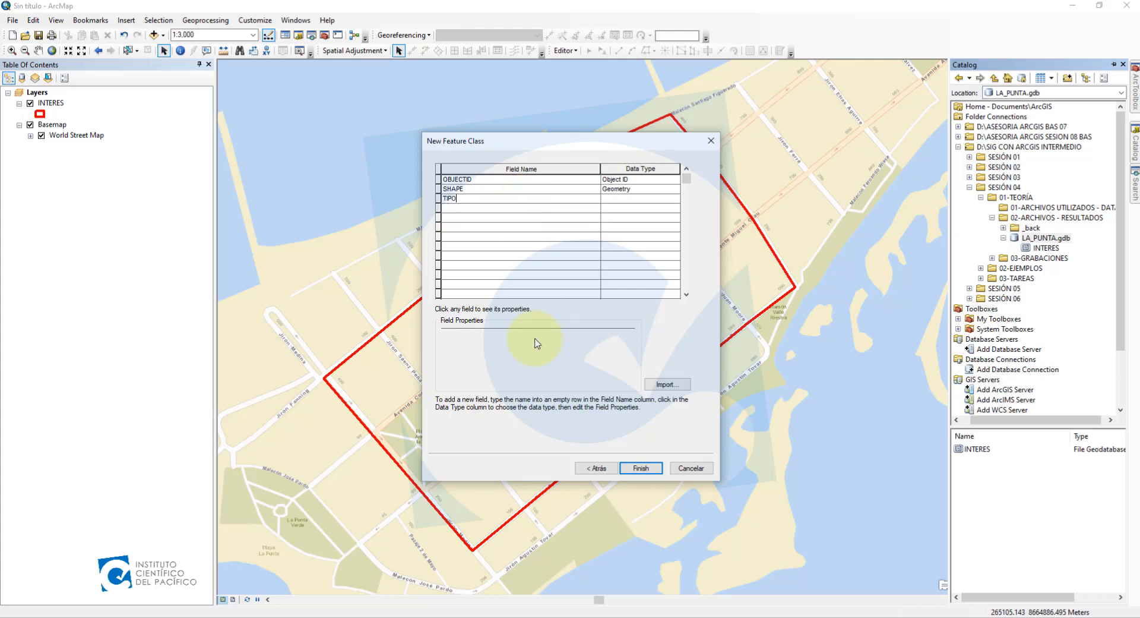
key("Tab")
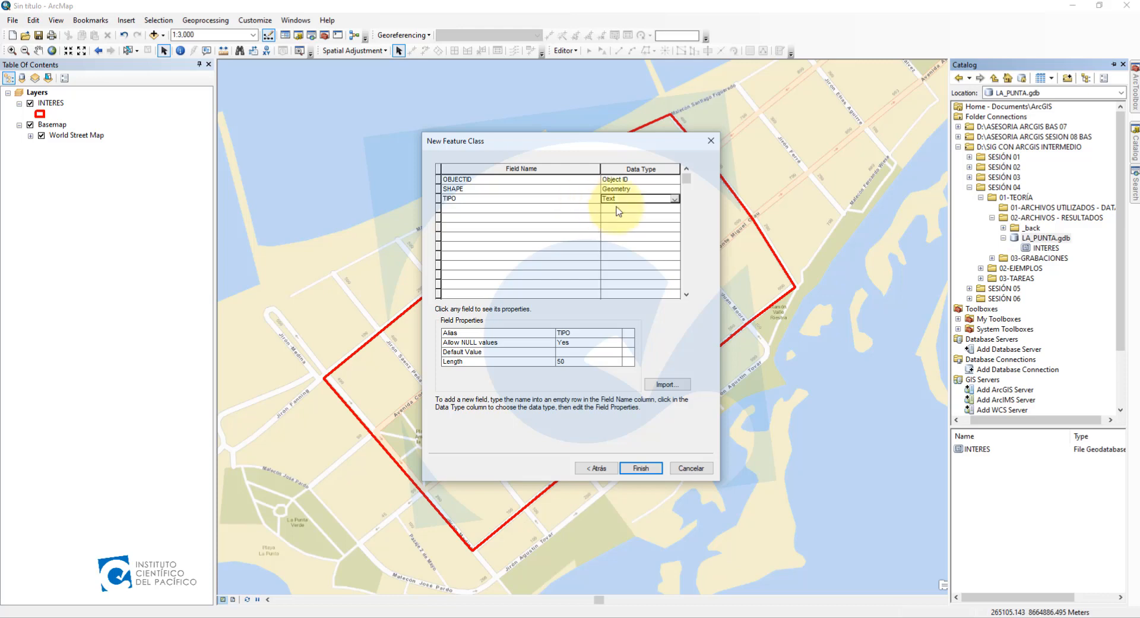
left_click(640, 200)
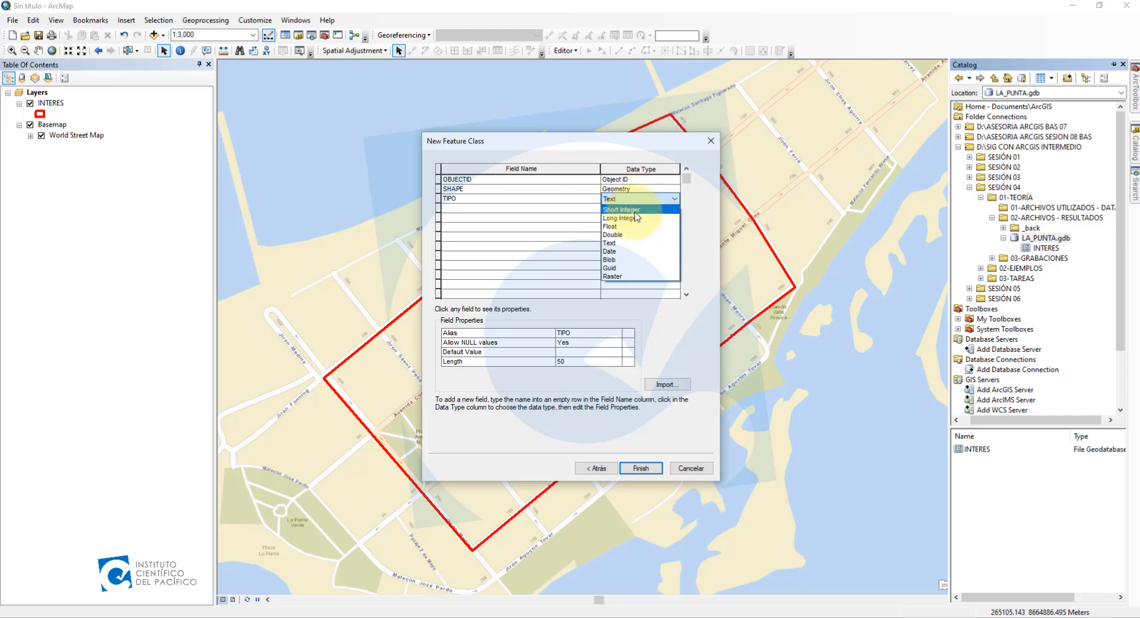
left_click(635, 211)
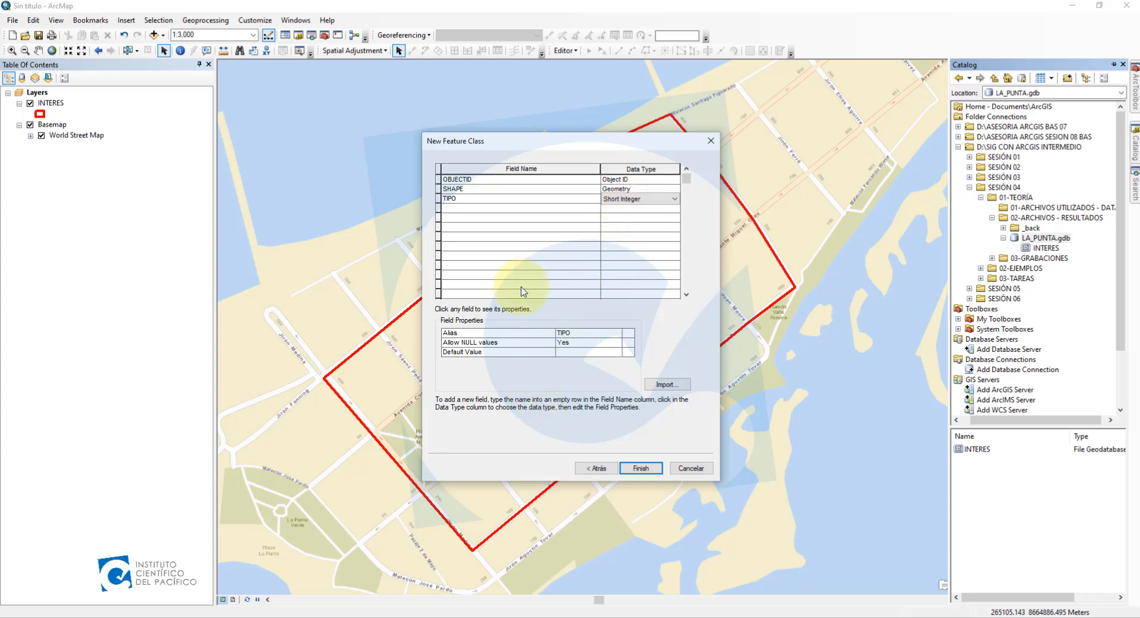
Step: Add a field named VELOCIDAD with the Short Integer data type
left_click(549, 209)
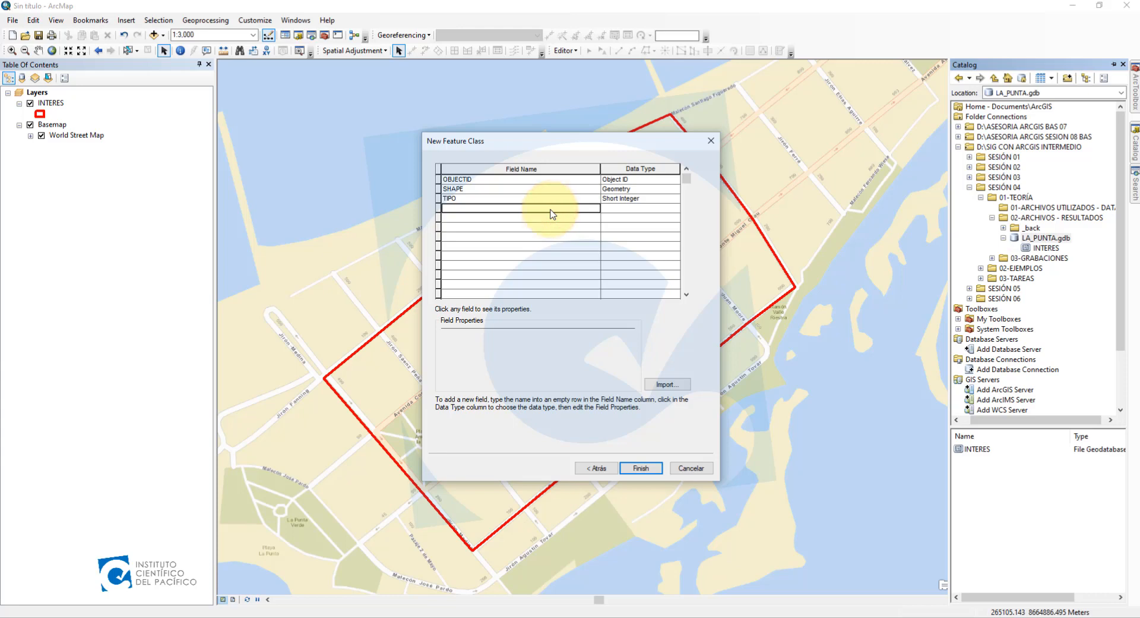
type("VELOCIDAD")
key("Tab")
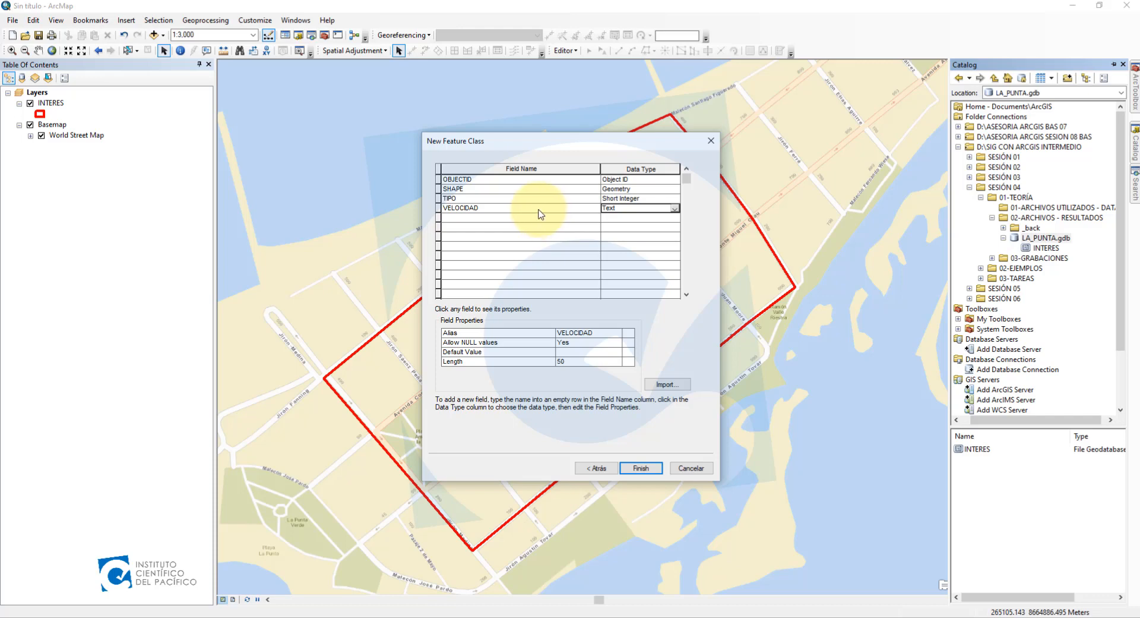
left_click(621, 212)
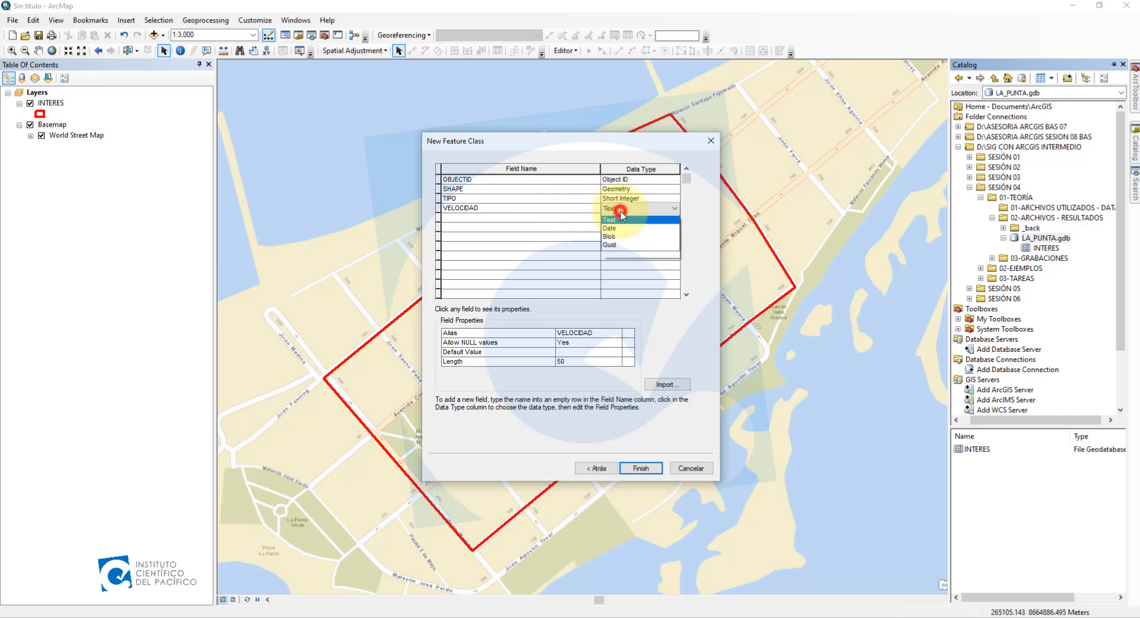
left_click(622, 219)
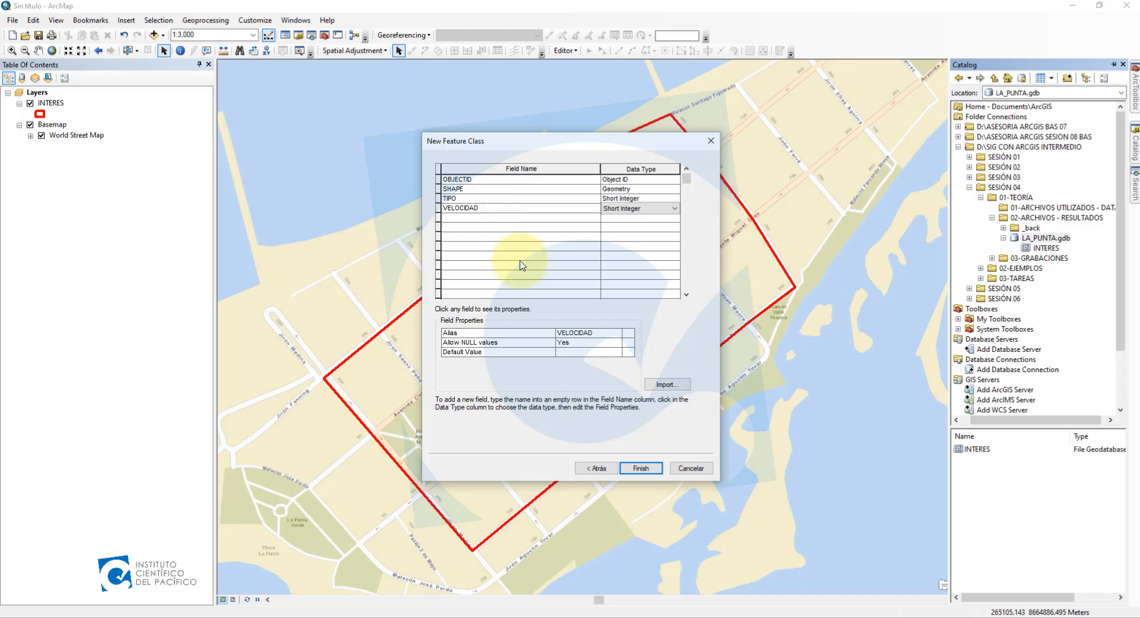
Step: Keep NULL values allowed for the TIPO field and finish creating the feature class
left_click(557, 199)
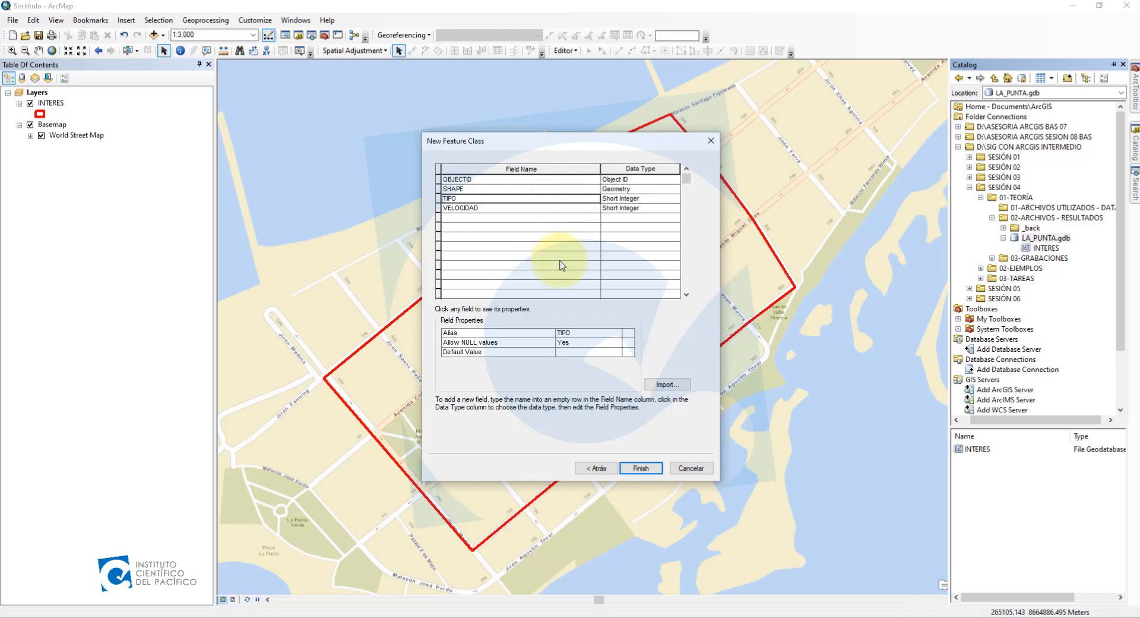
left_click(572, 342)
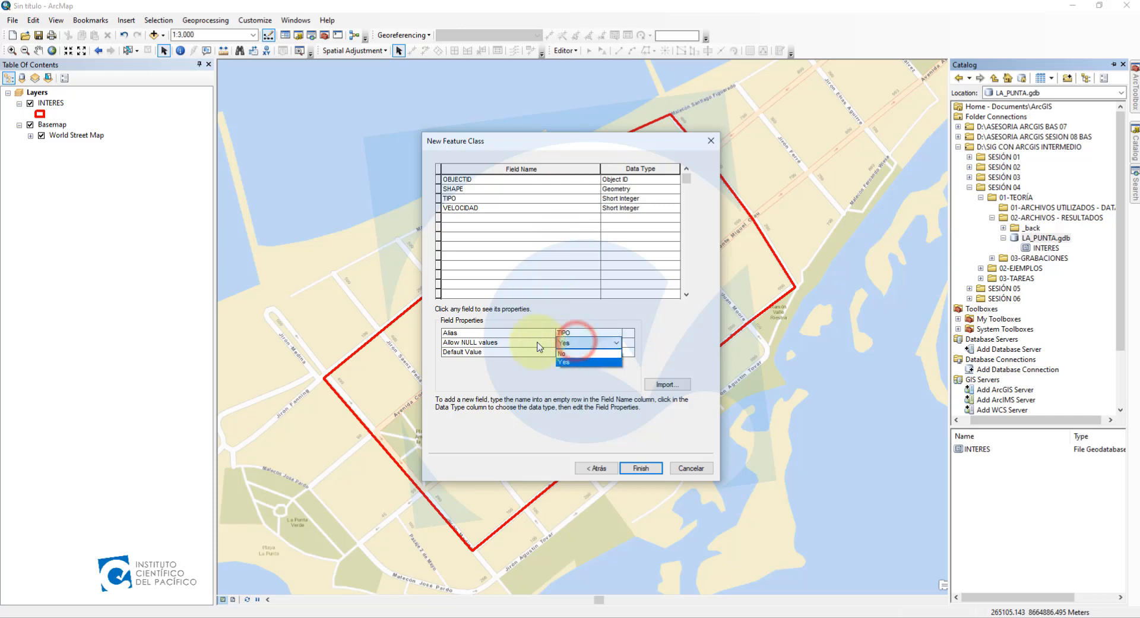
left_click(509, 375)
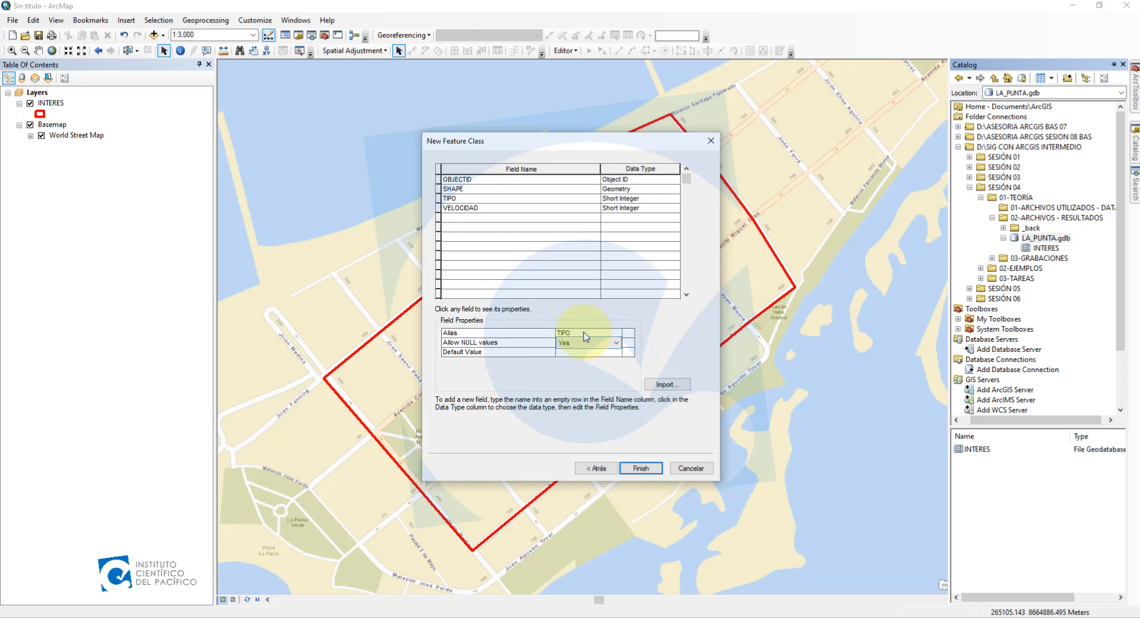
left_click(639, 467)
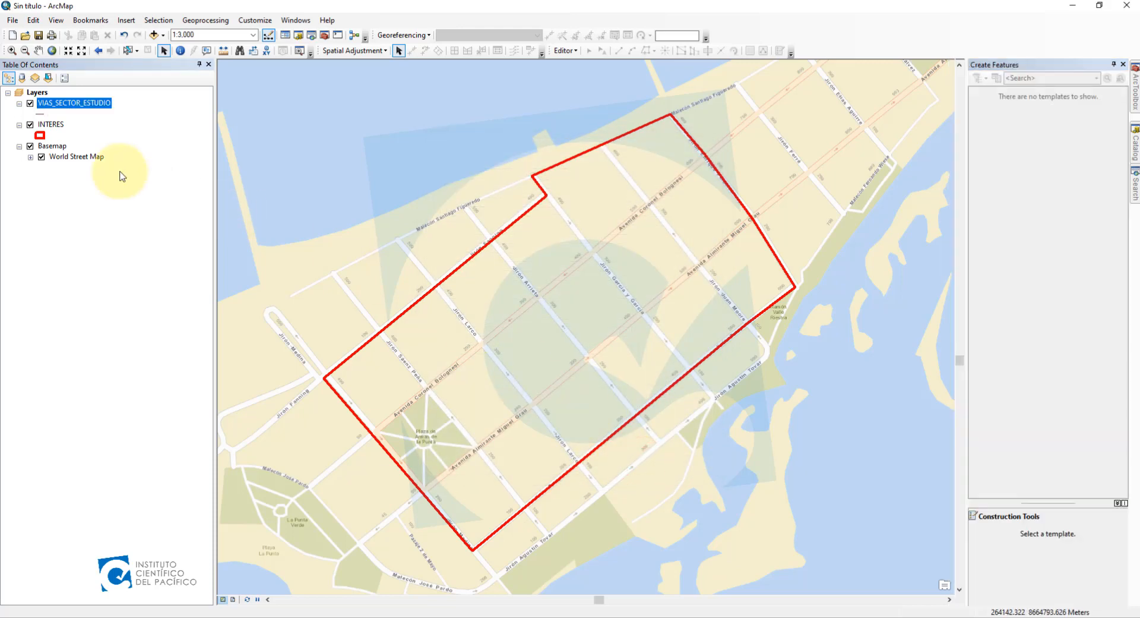
Step: Open the VIAS_SECTOR_ESTUDIO attribute table and check its TIPO, VELOCIDAD and SHAPE_Length fields
right_click(78, 103)
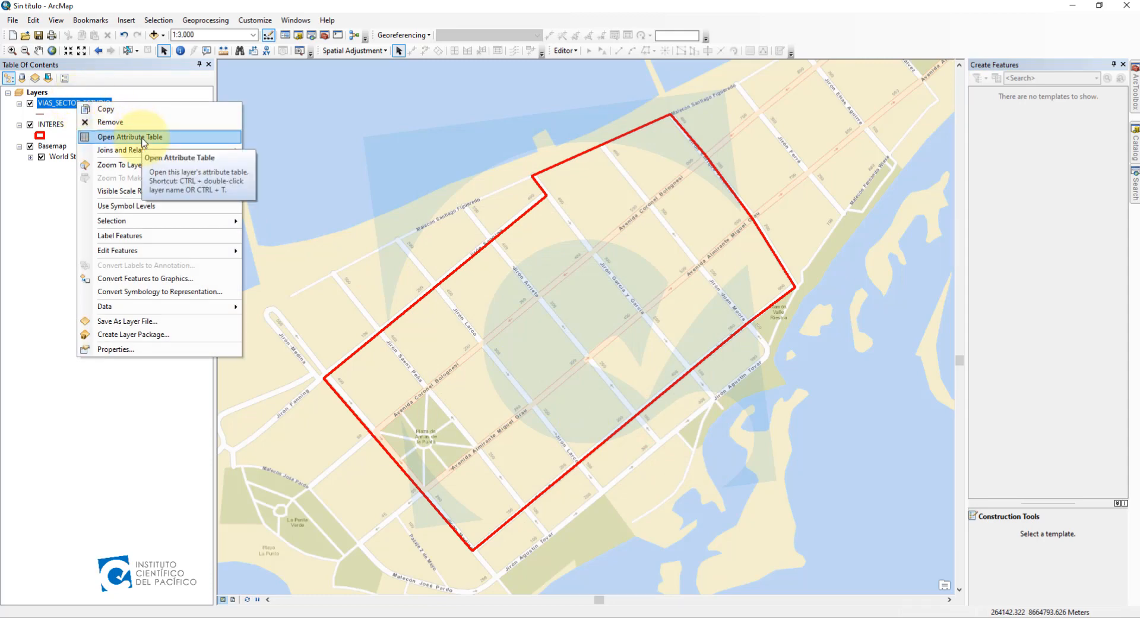
left_click(143, 138)
left_click(499, 376)
left_click(464, 377)
left_click(498, 377)
left_click(572, 373)
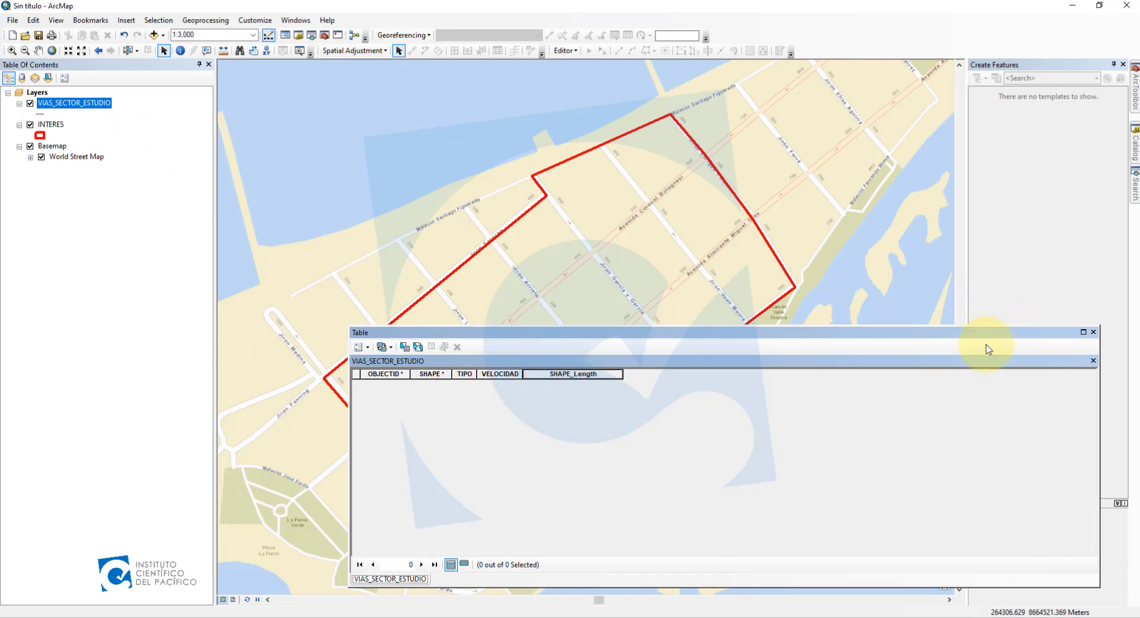
Step: Close the attribute table, open the VIAS_SECTOR_ESTUDIO feature class properties in LA_PUNTA.gdb and set TIPO as the subtype field
left_click(1095, 336)
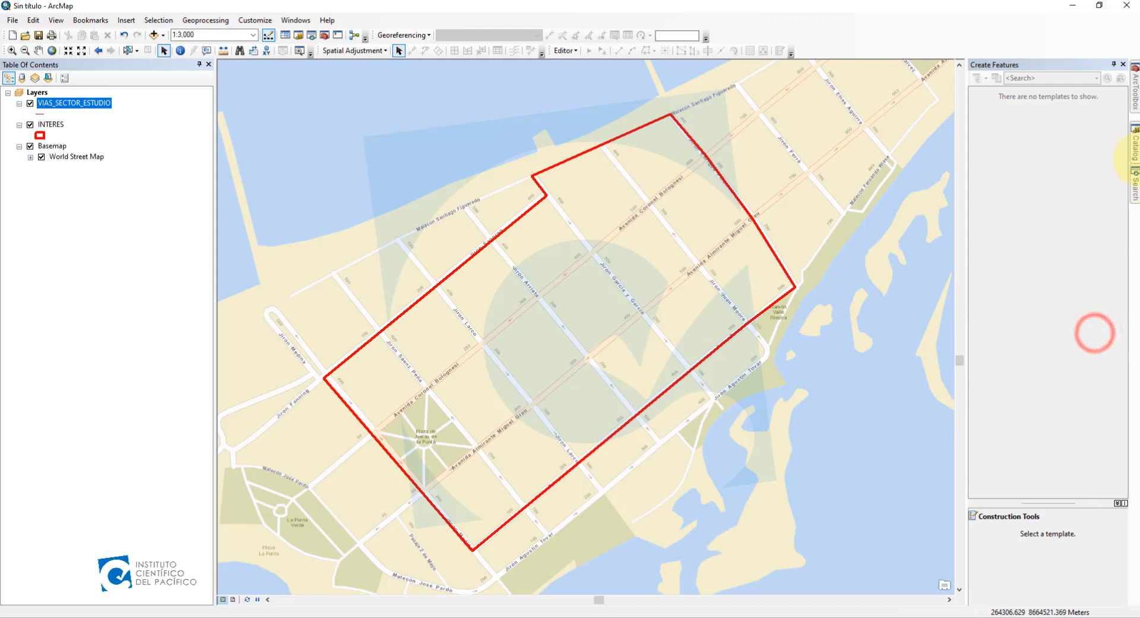
left_click(1135, 143)
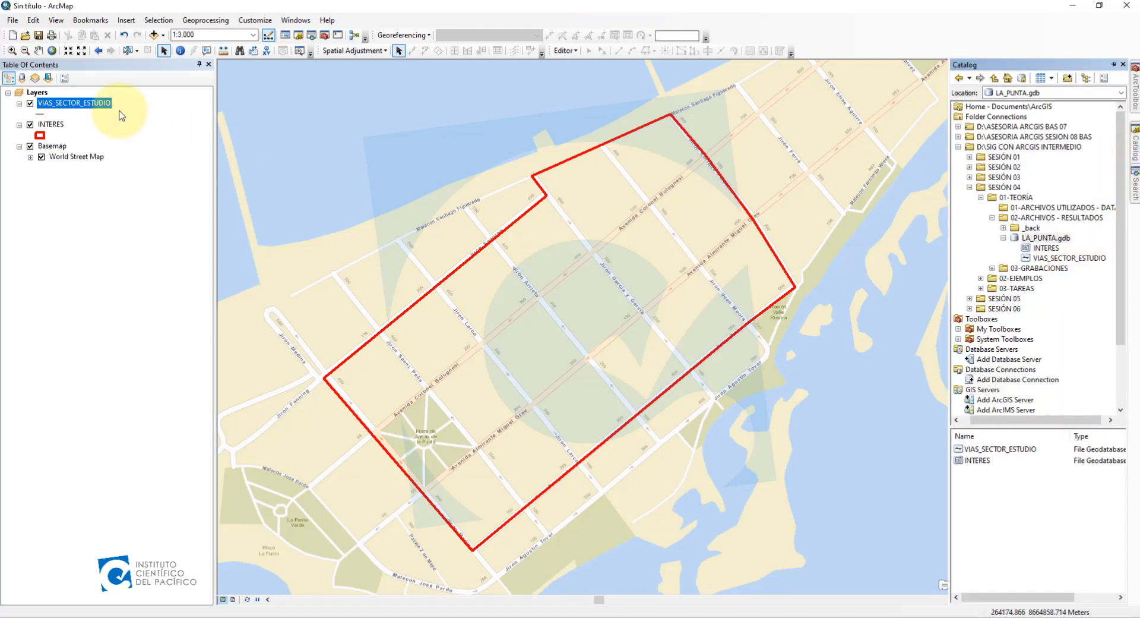
left_click(1056, 259)
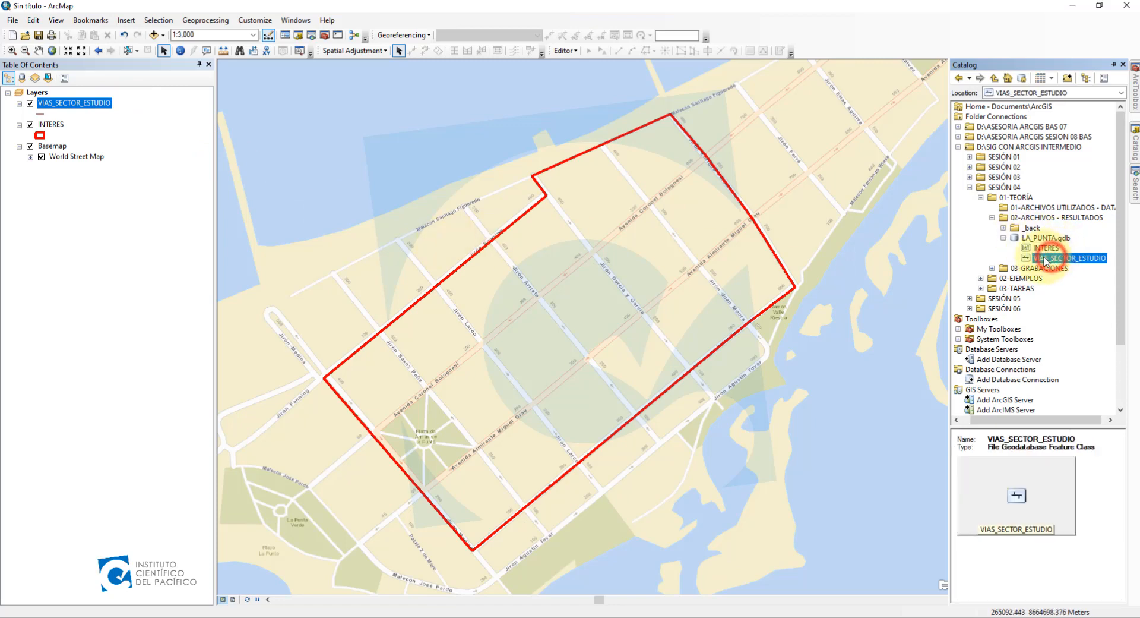
right_click(1045, 260)
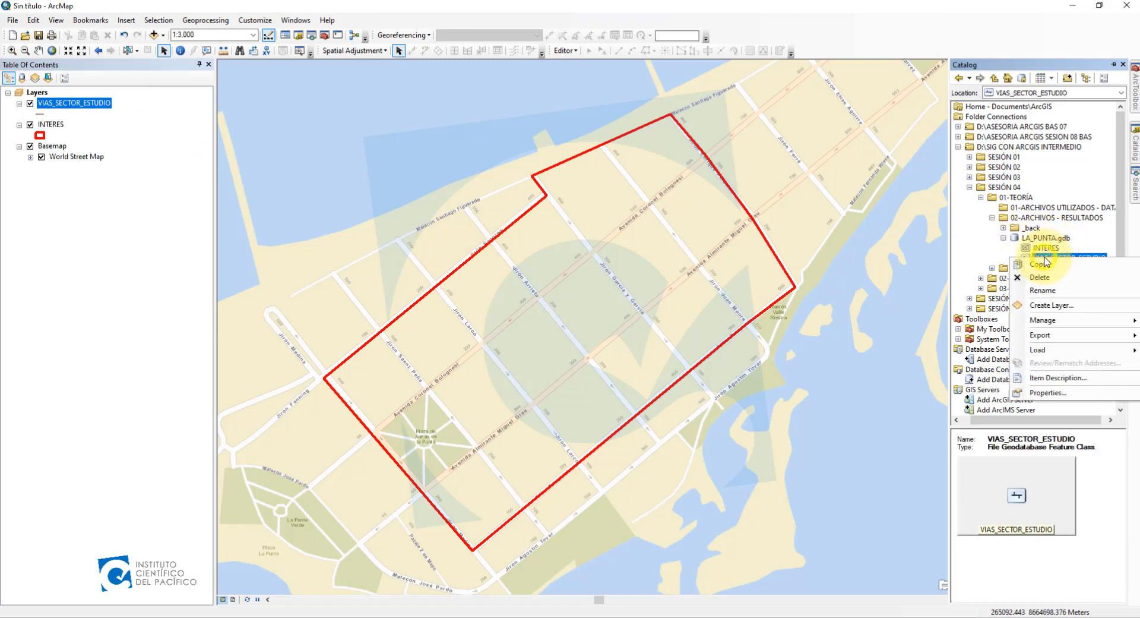
left_click(1059, 395)
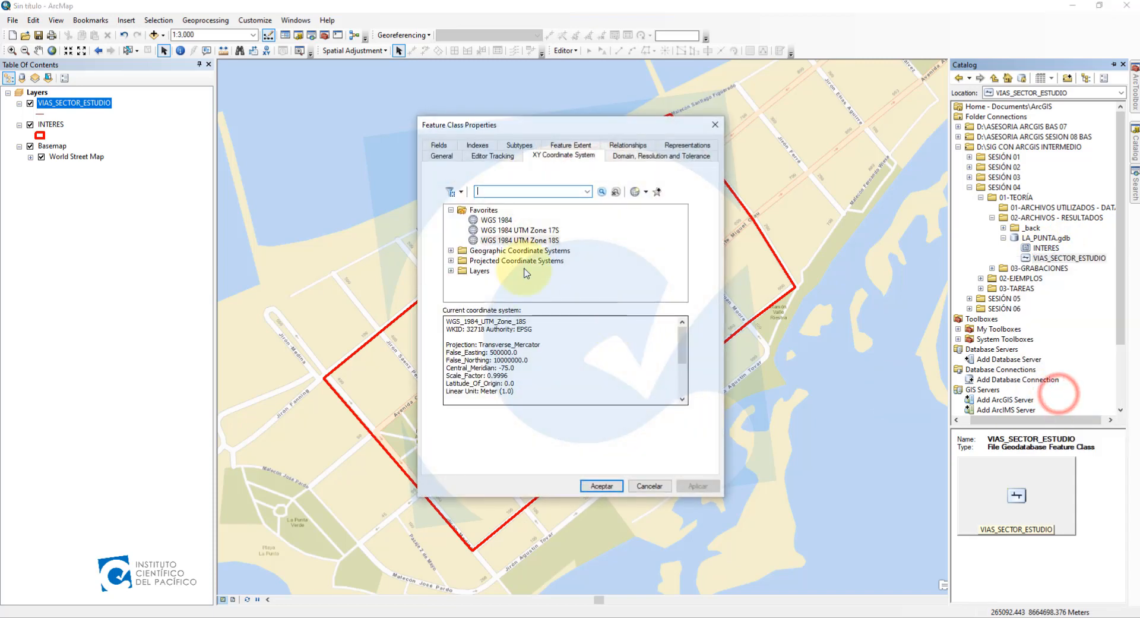
left_click(519, 127)
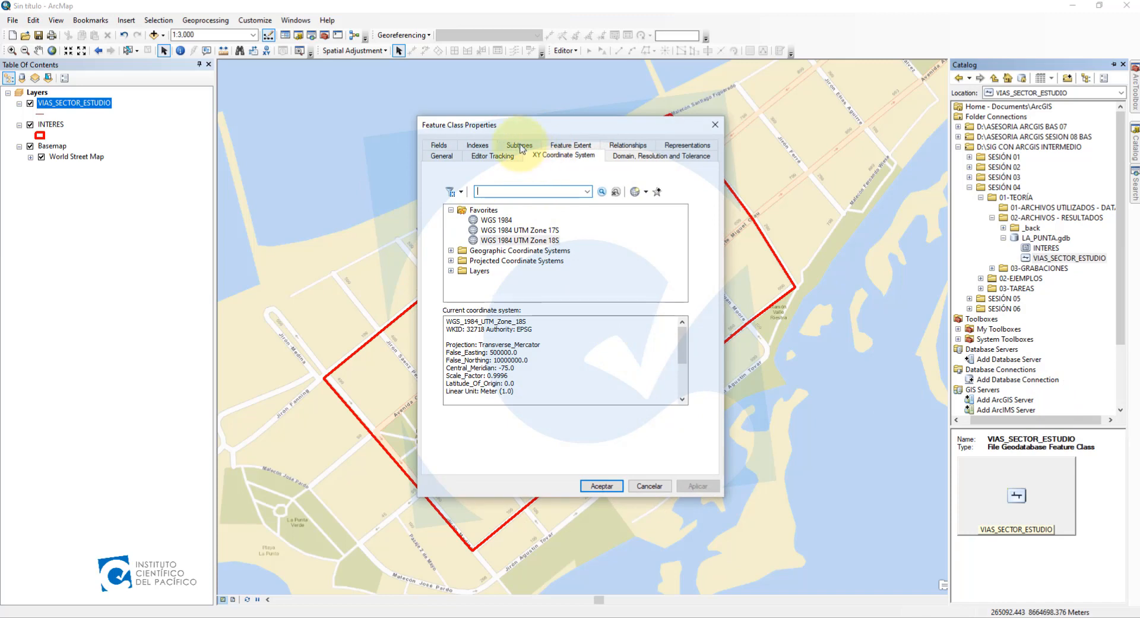
left_click(520, 149)
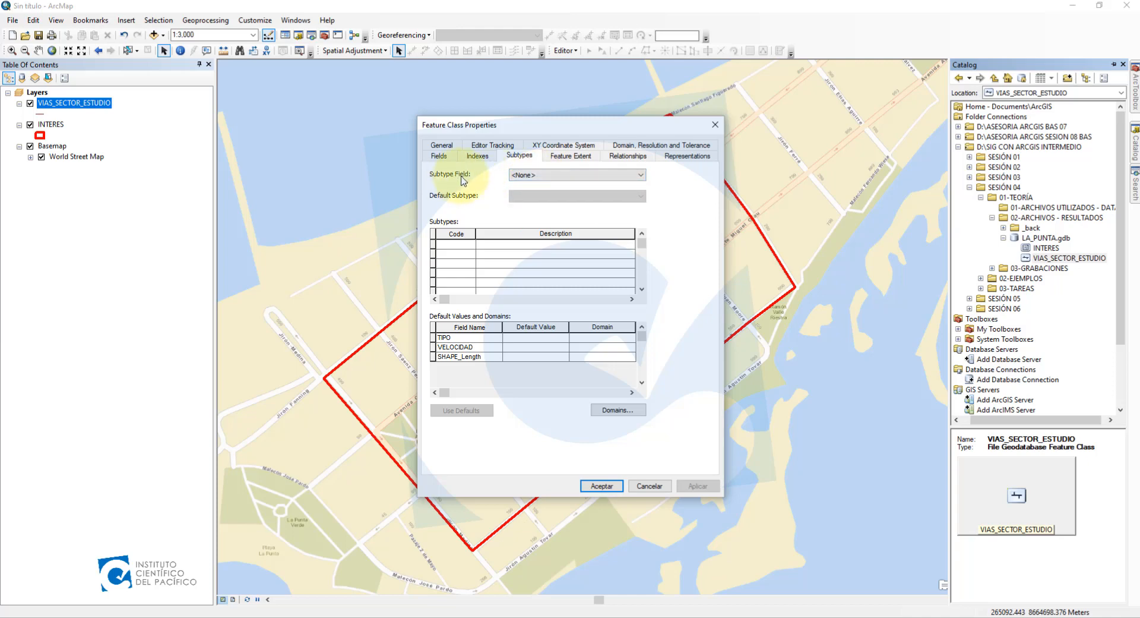
left_click(548, 176)
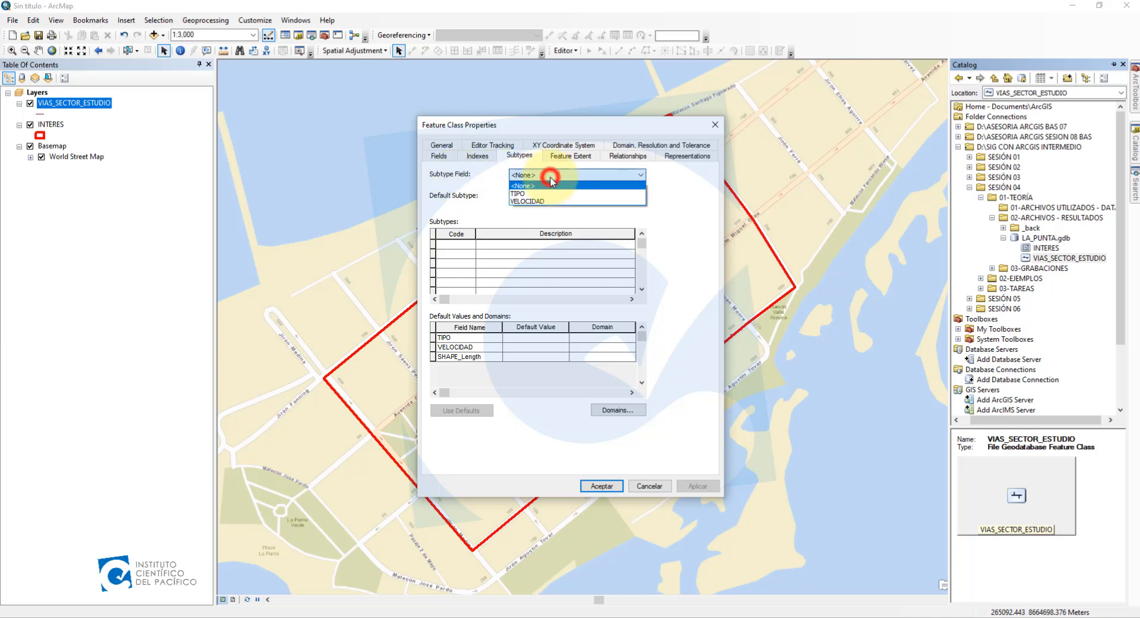
left_click(527, 195)
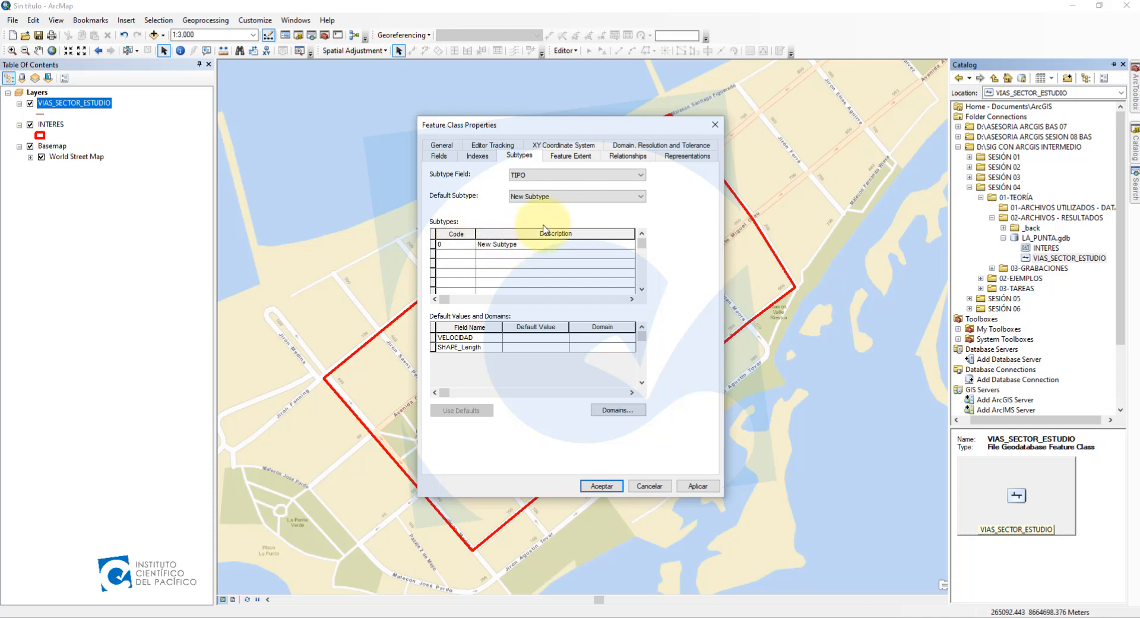
left_click(565, 198)
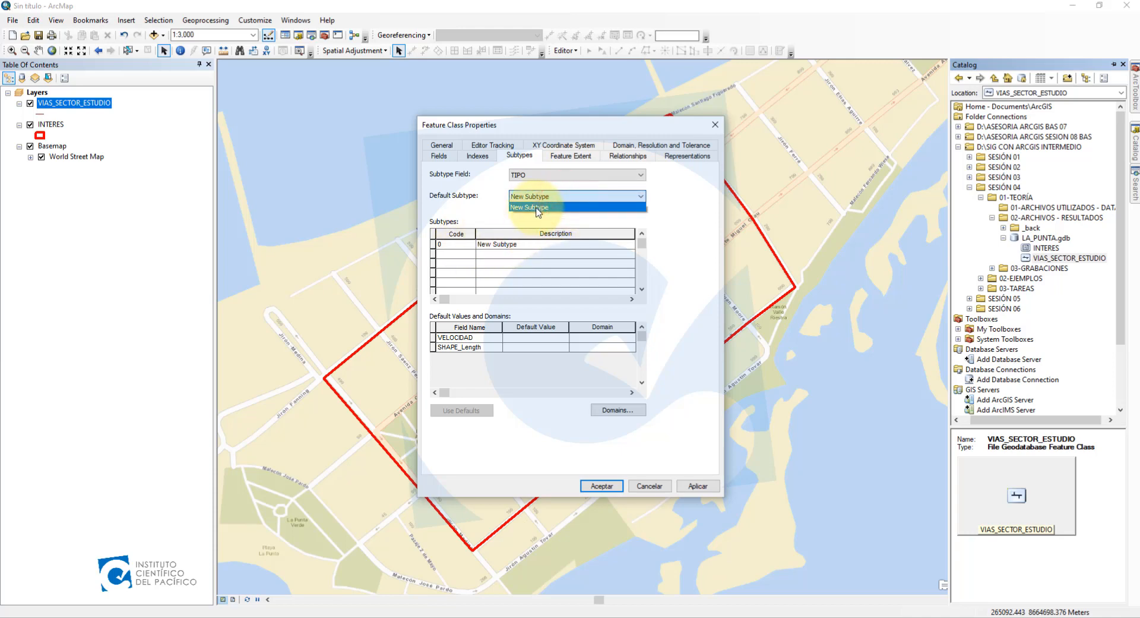
left_click(538, 208)
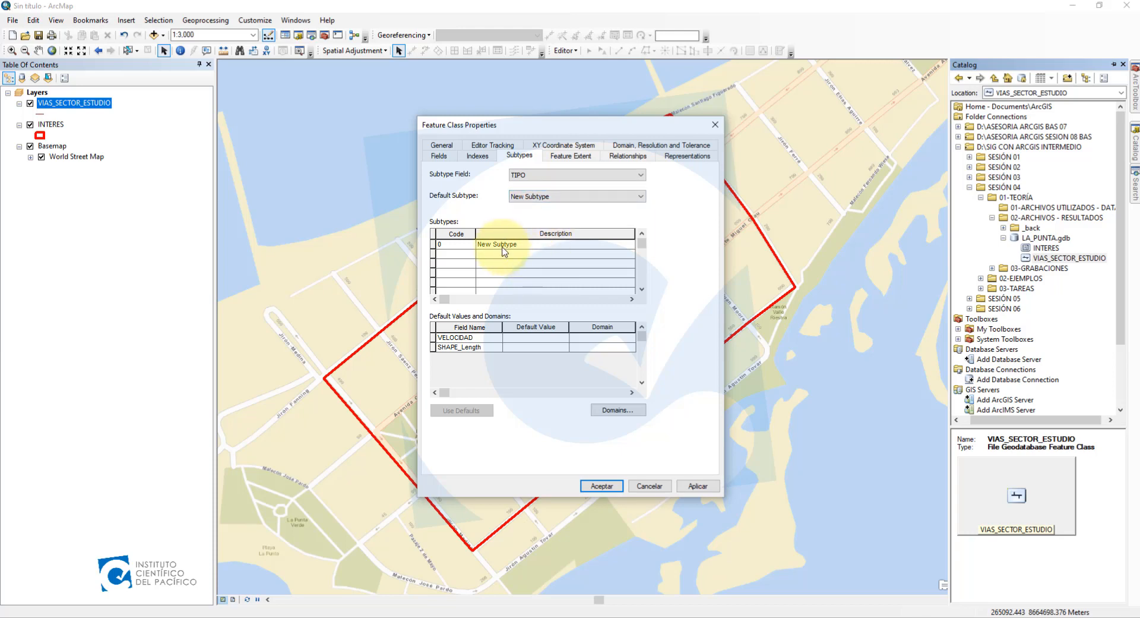
Step: Define the first TIPO subtype with code 1 and description Avenida, keeping it as the default subtype
left_click(470, 249)
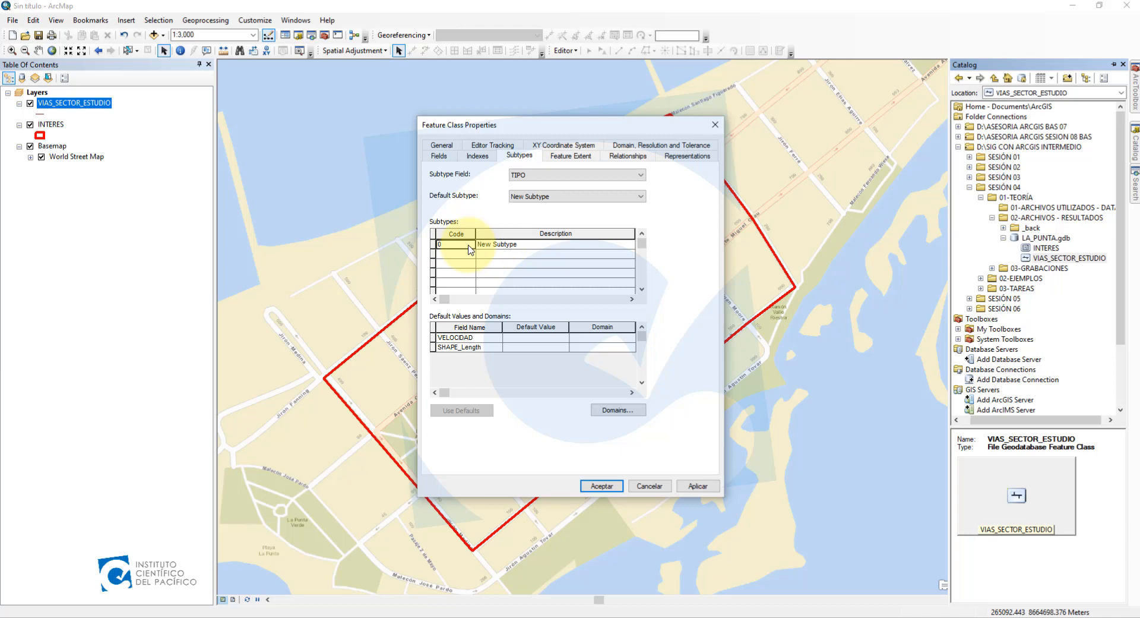
left_click(515, 244)
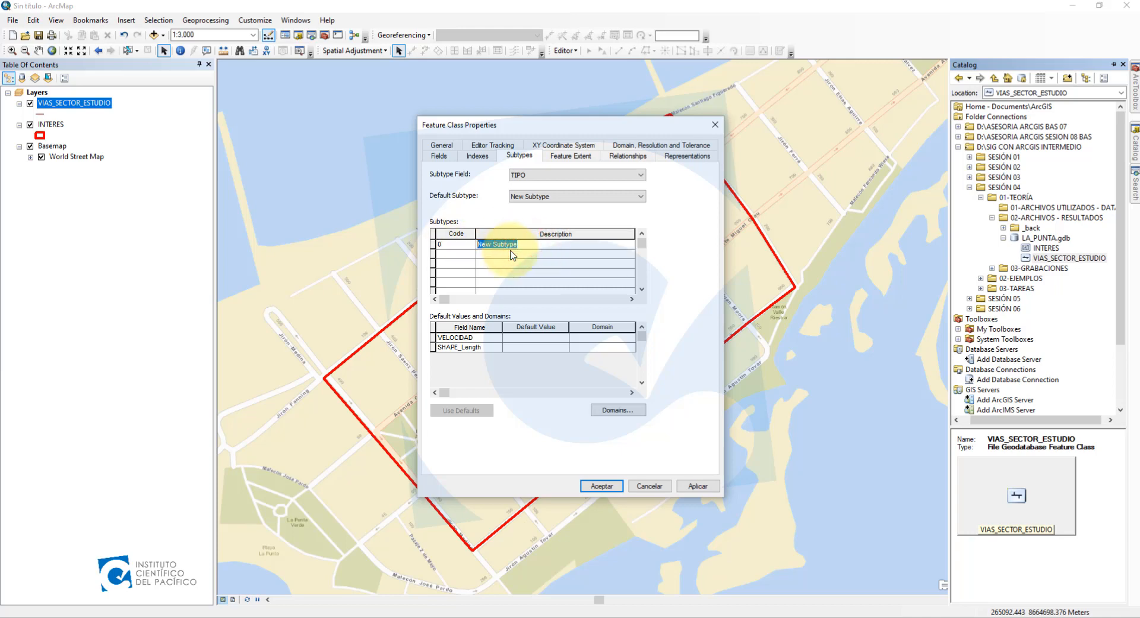
type("Avenida")
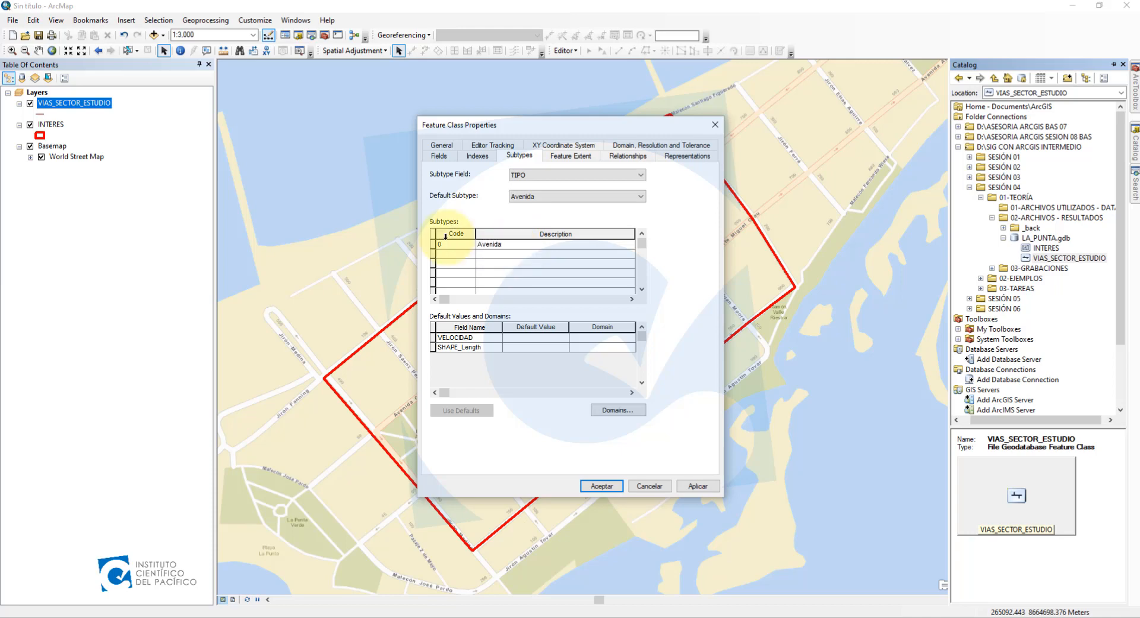
left_click(441, 243)
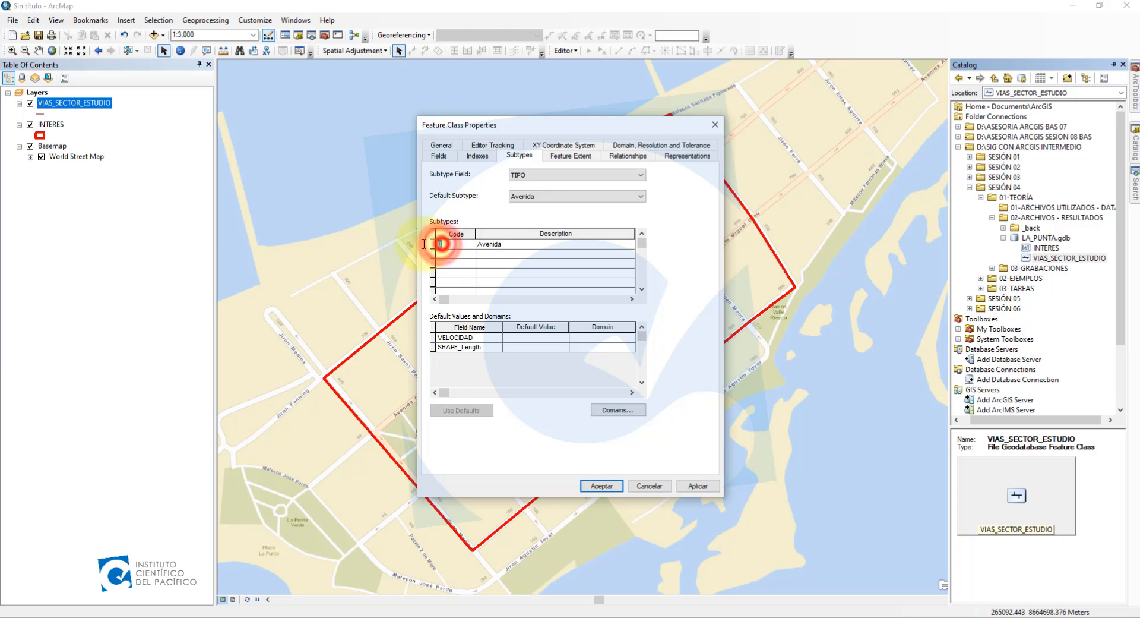
type("1")
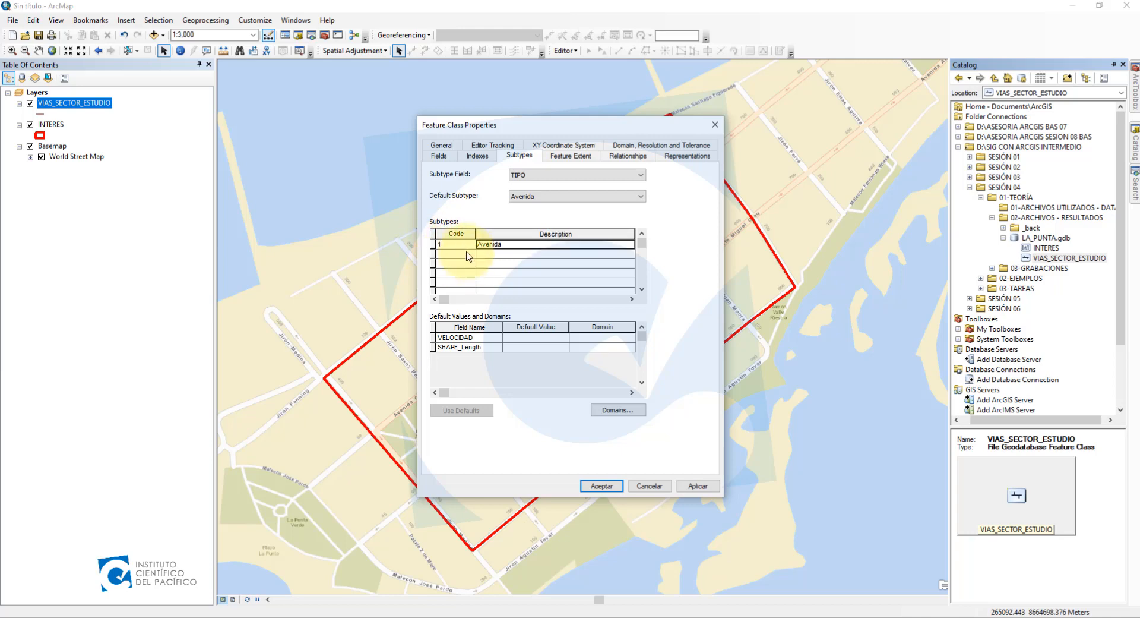
left_click(531, 196)
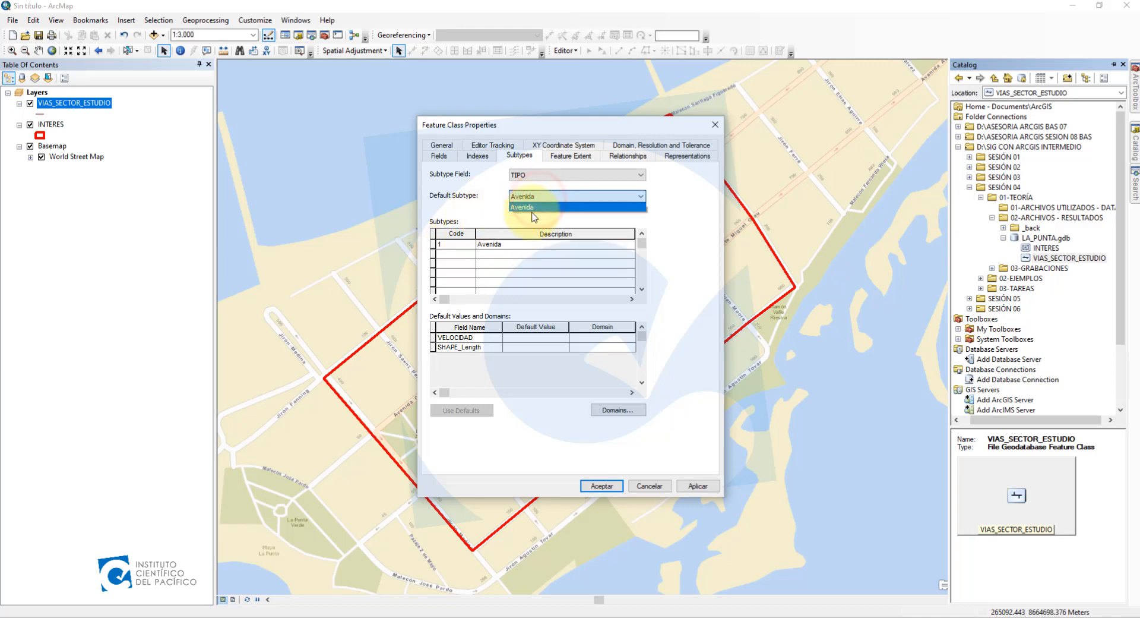
left_click(496, 196)
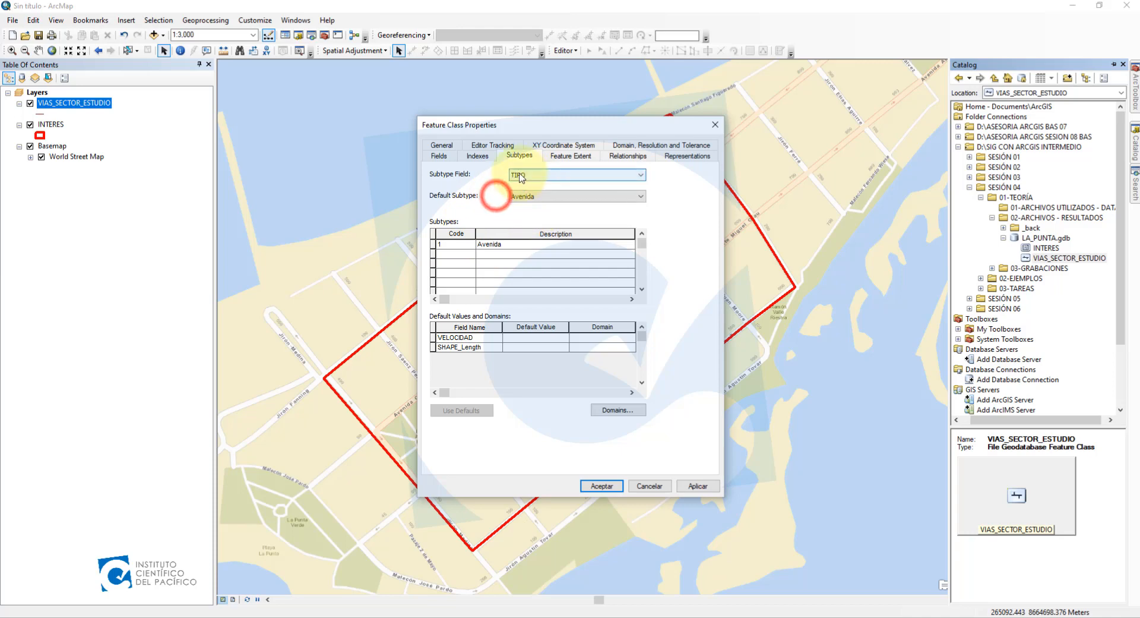
Step: Add two more TIPO subtypes: code 2 with description Jiron and code 3 with description Pasaje
left_click(467, 259)
type("2")
left_click(483, 256)
type("J")
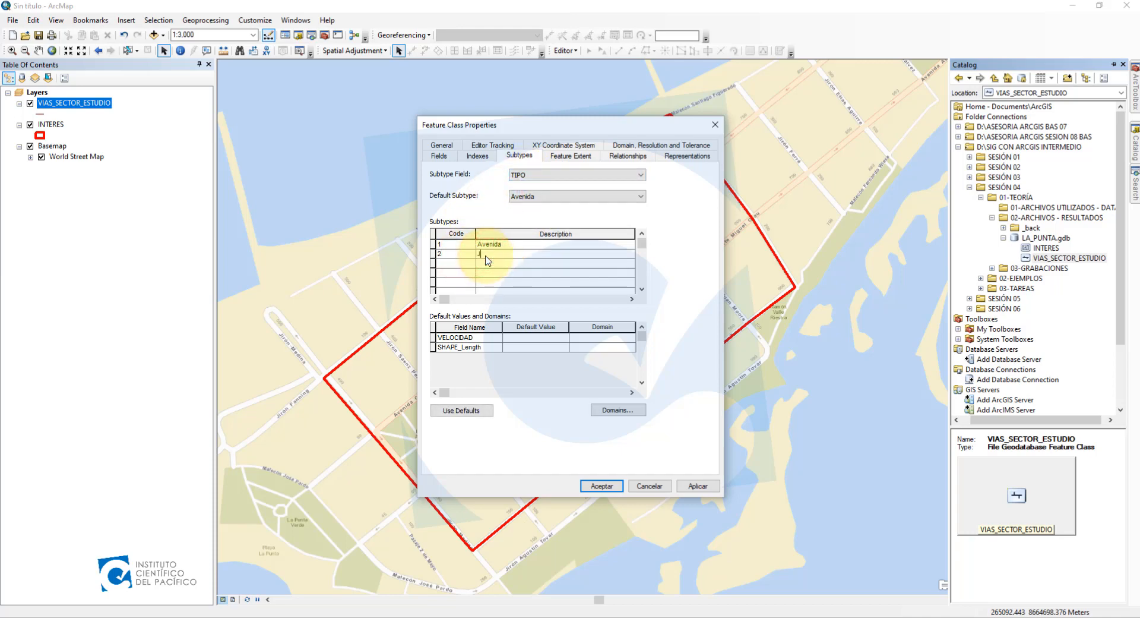
type("iron")
left_click(469, 263)
type("3")
left_click(494, 265)
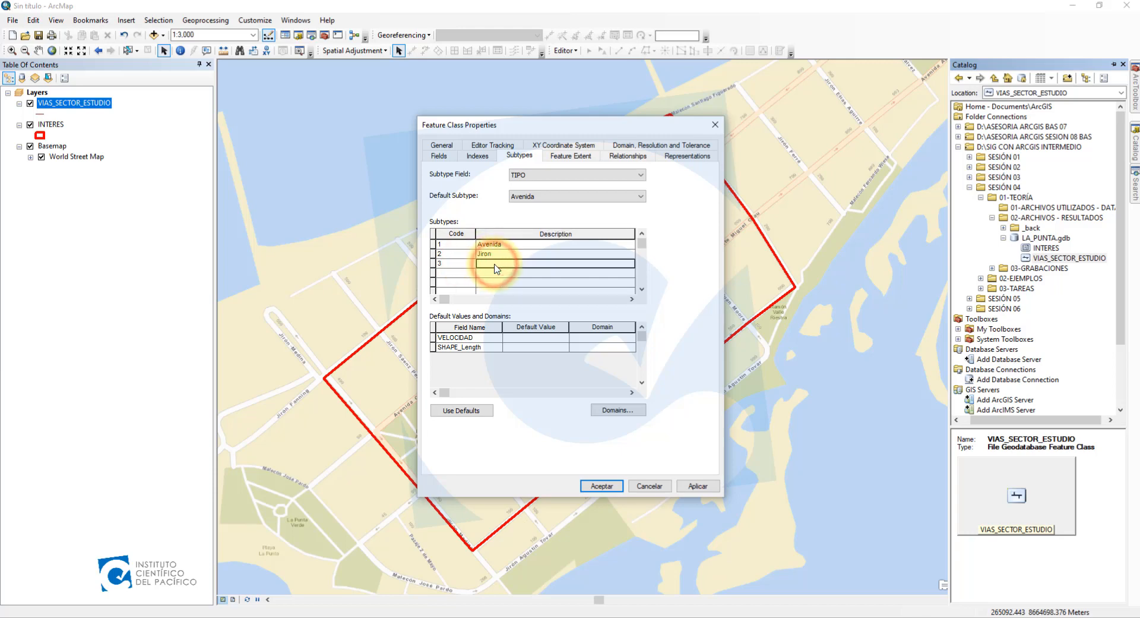
type("Pas")
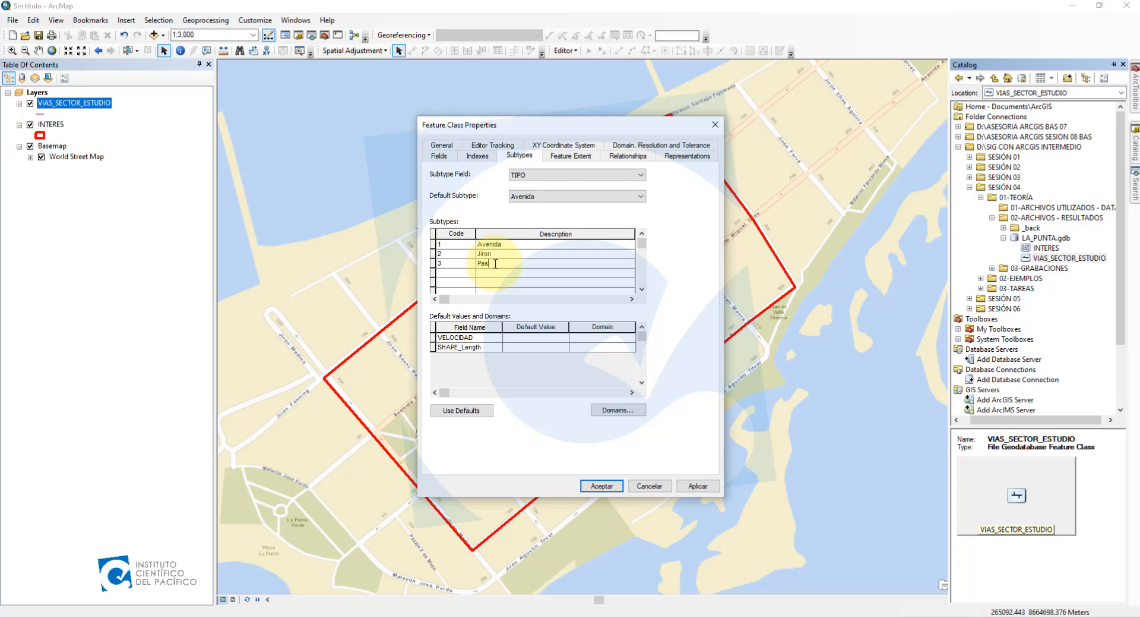
type("aje")
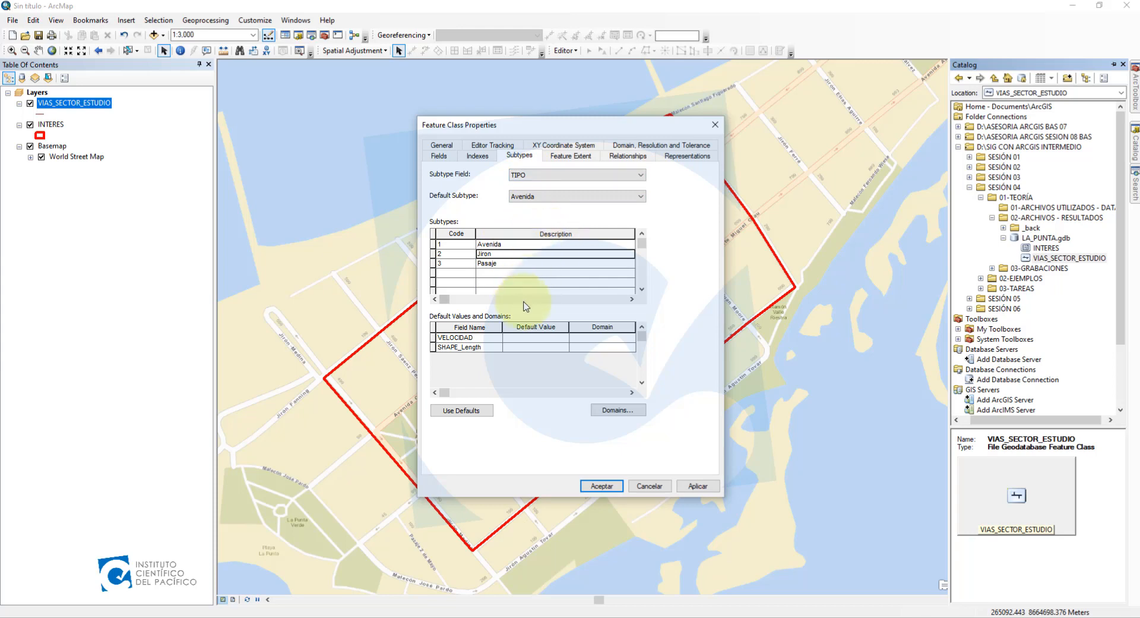
Step: Keep TIPO as the subtype field, apply the subtype definitions and close the feature class properties
left_click(525, 176)
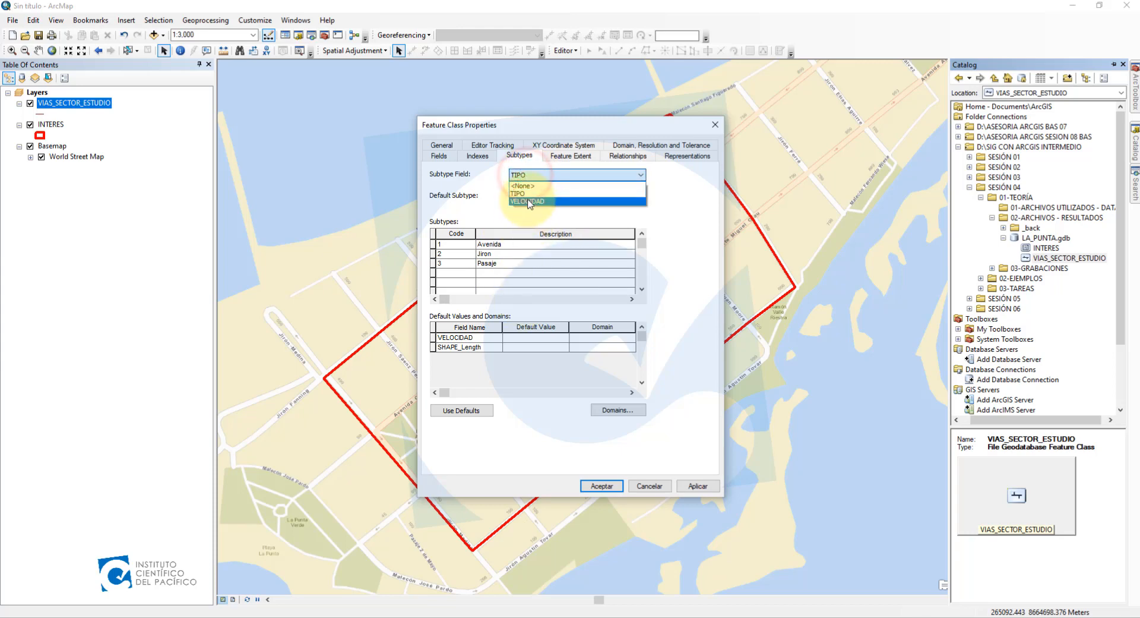
left_click(529, 194)
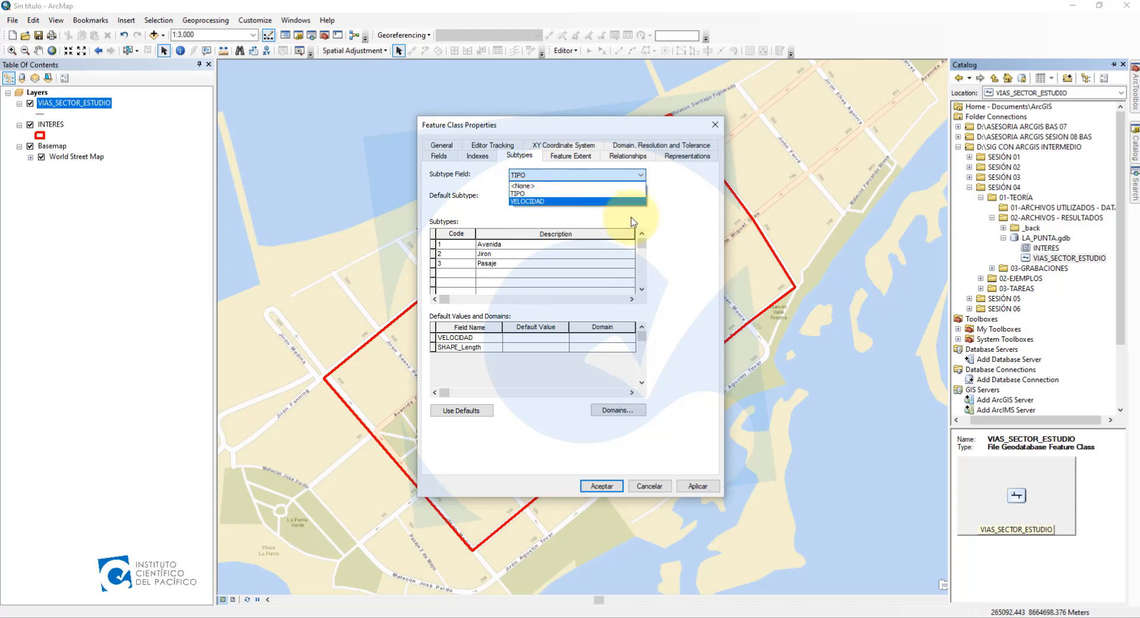
left_click(691, 485)
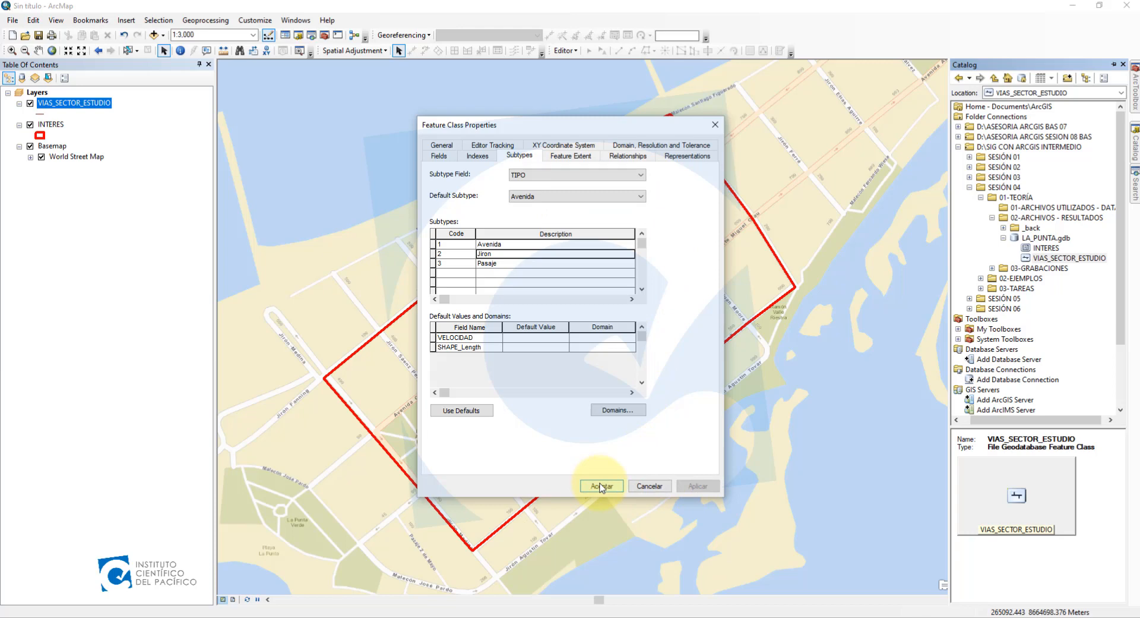
left_click_drag(529, 125, 813, 125)
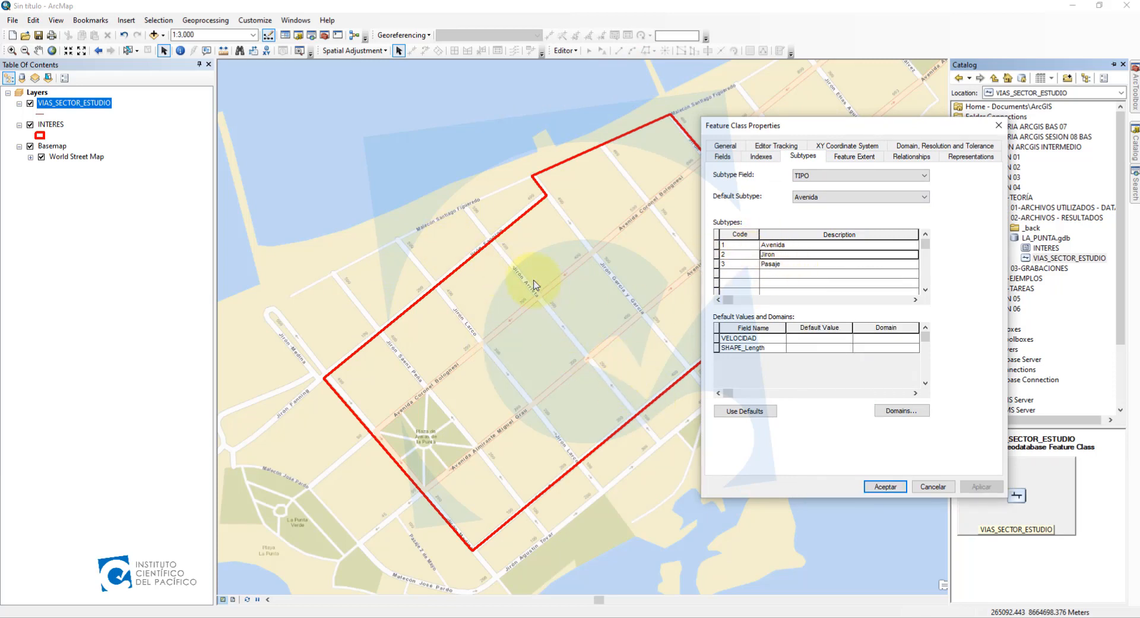
left_click(885, 486)
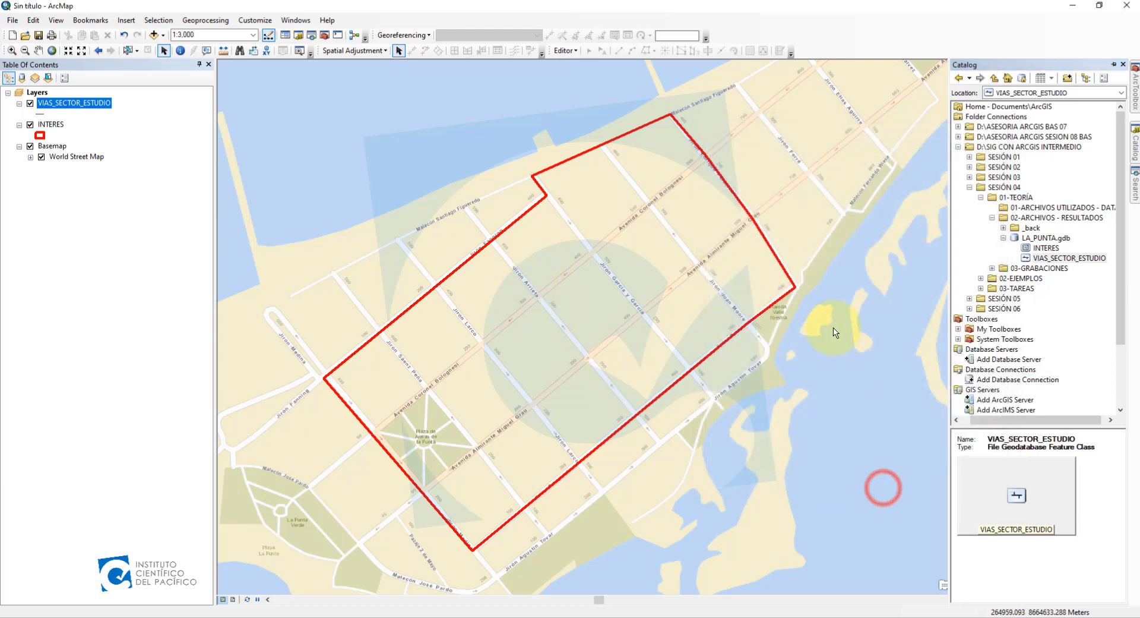
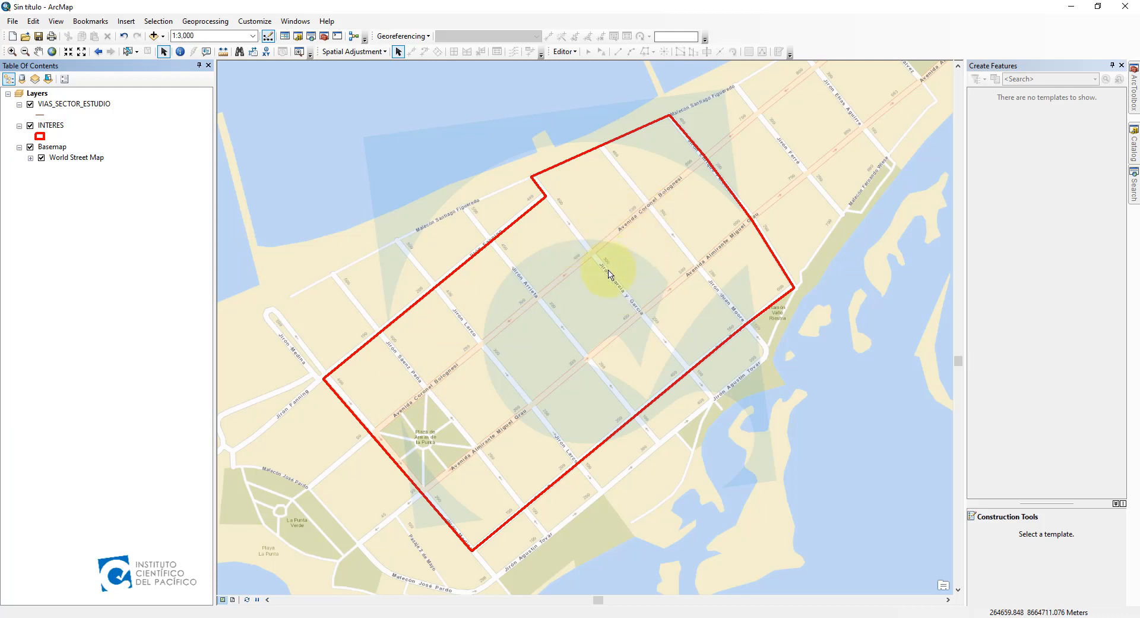
Step: Symbolize the VIAS_SECTOR_ESTUDIO layer by unique values of the TIPO field and add all its values
right_click(101, 107)
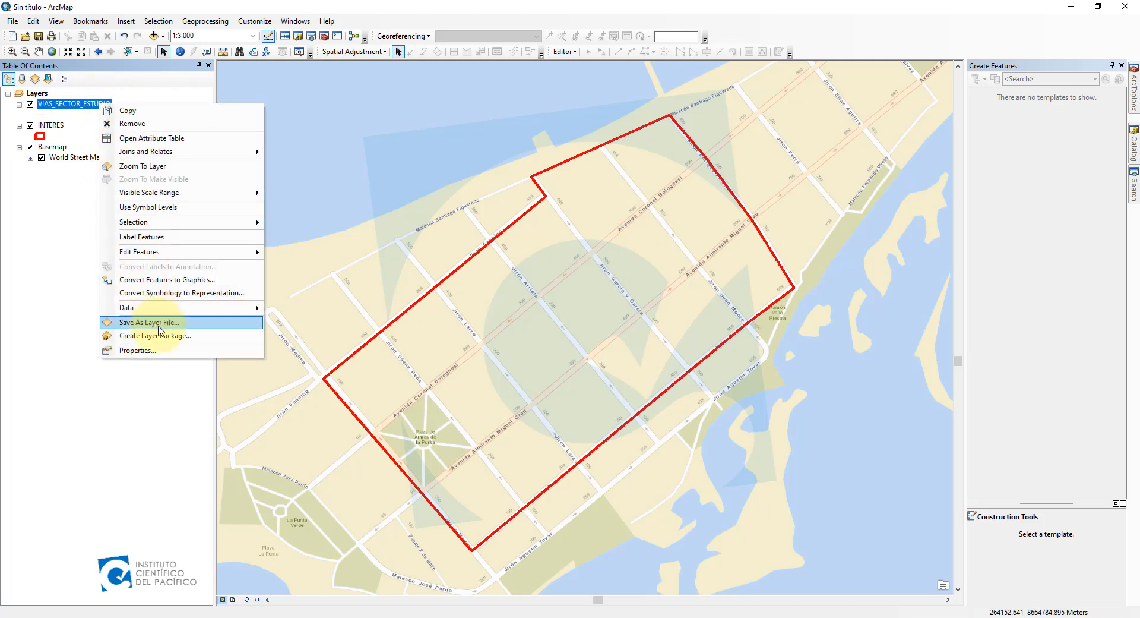
left_click(161, 349)
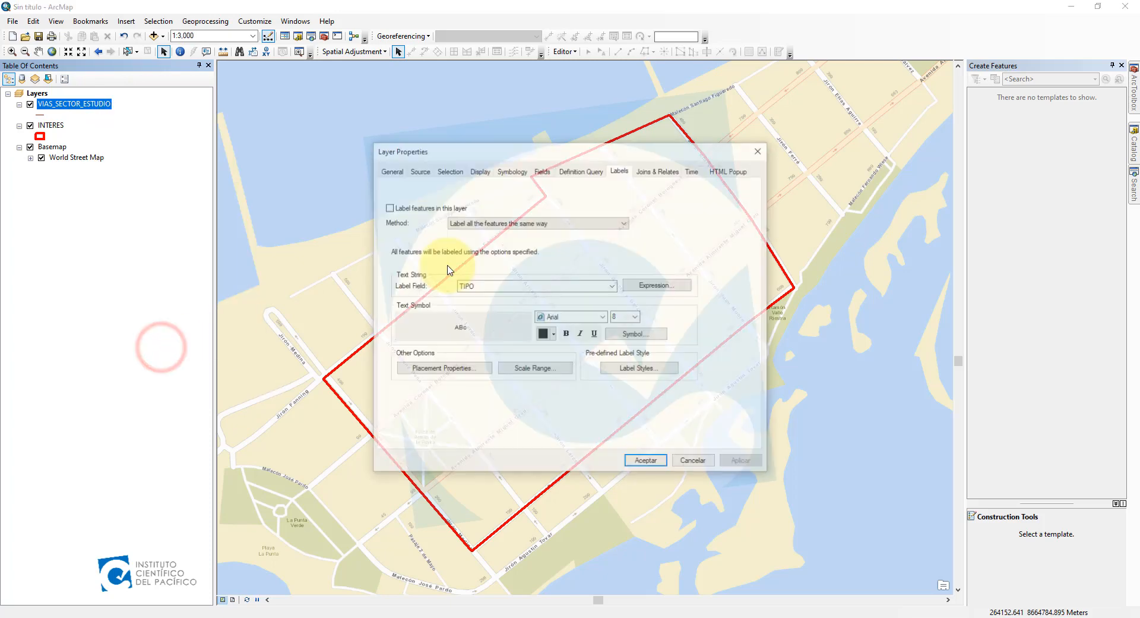
left_click(507, 169)
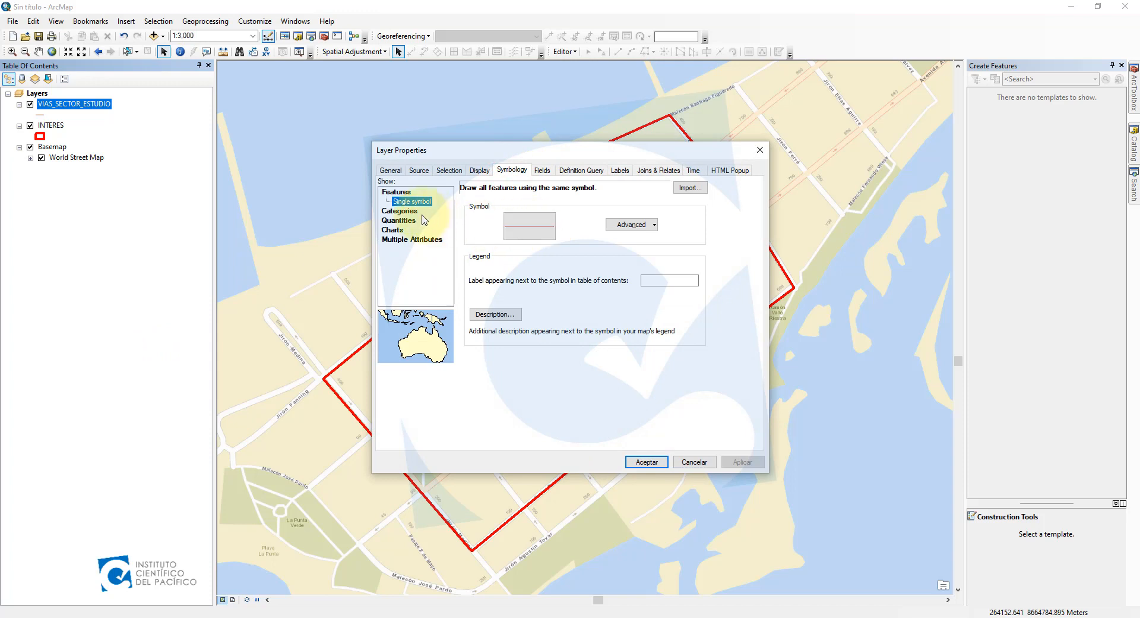
left_click(399, 210)
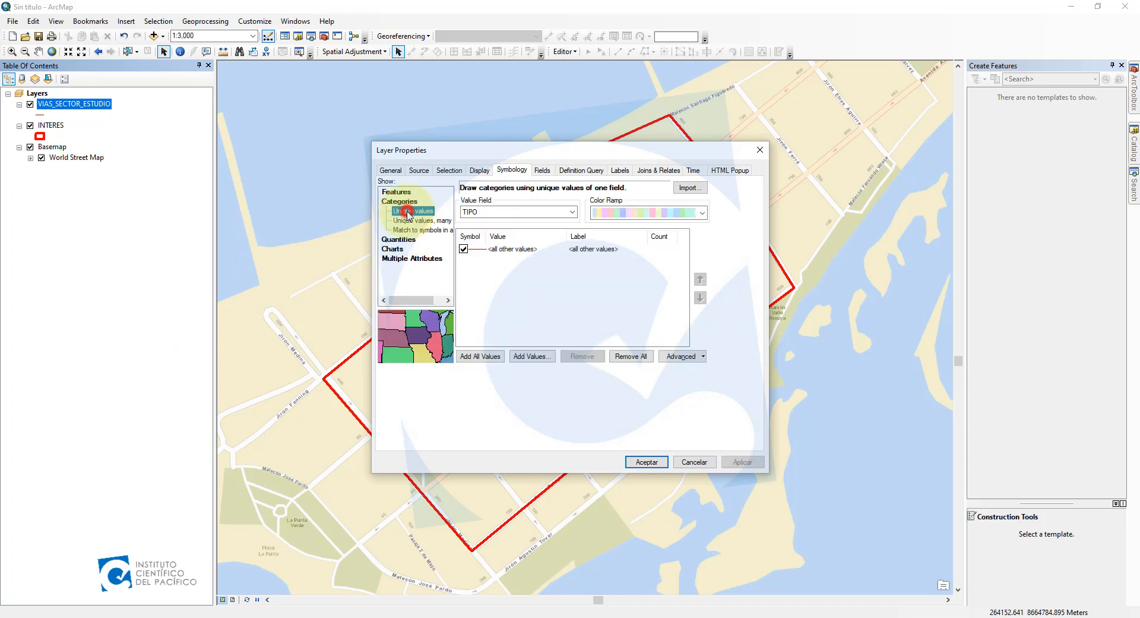
left_click(499, 212)
left_click(472, 221)
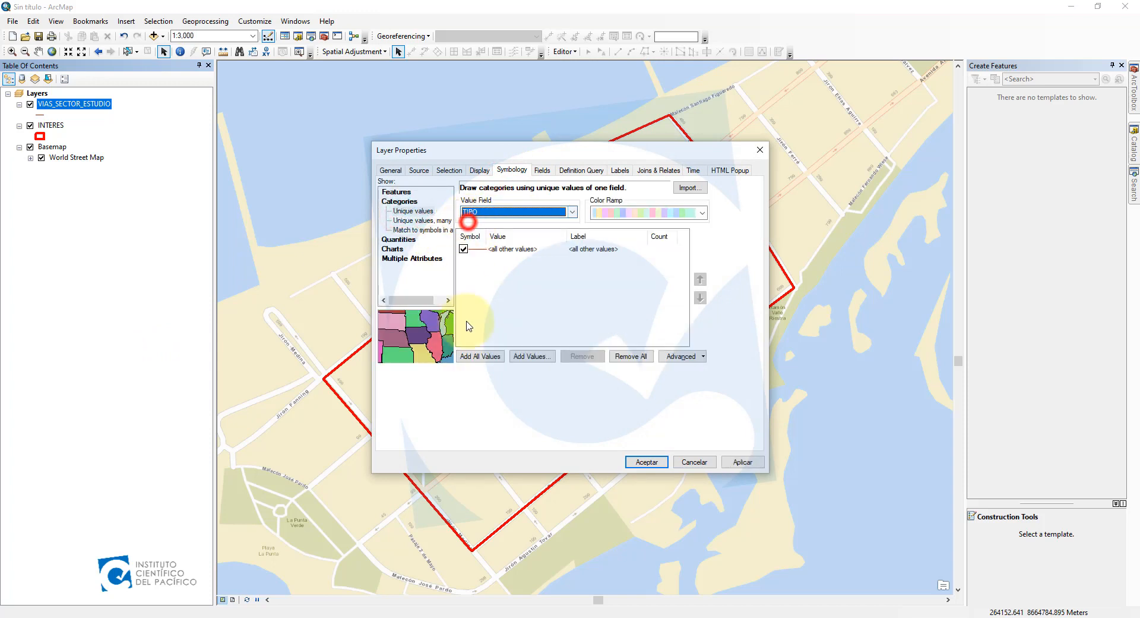
left_click(480, 357)
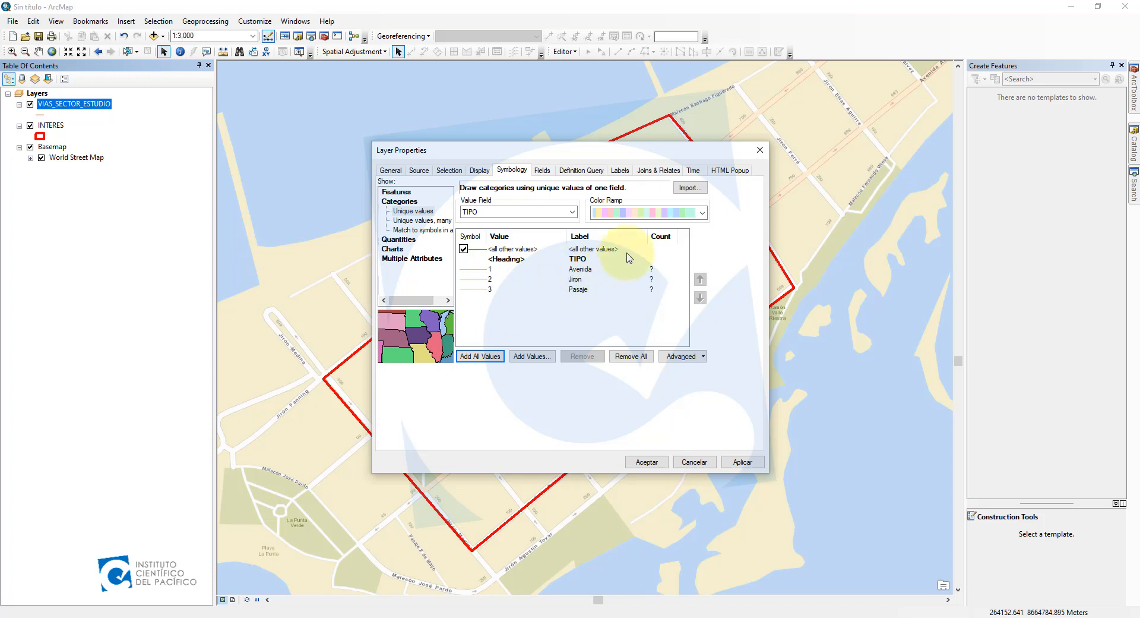
Step: Apply a more saturated multicolor ramp to the TIPO categories, increase the line width of all symbols, and apply the layer properties
left_click(621, 213)
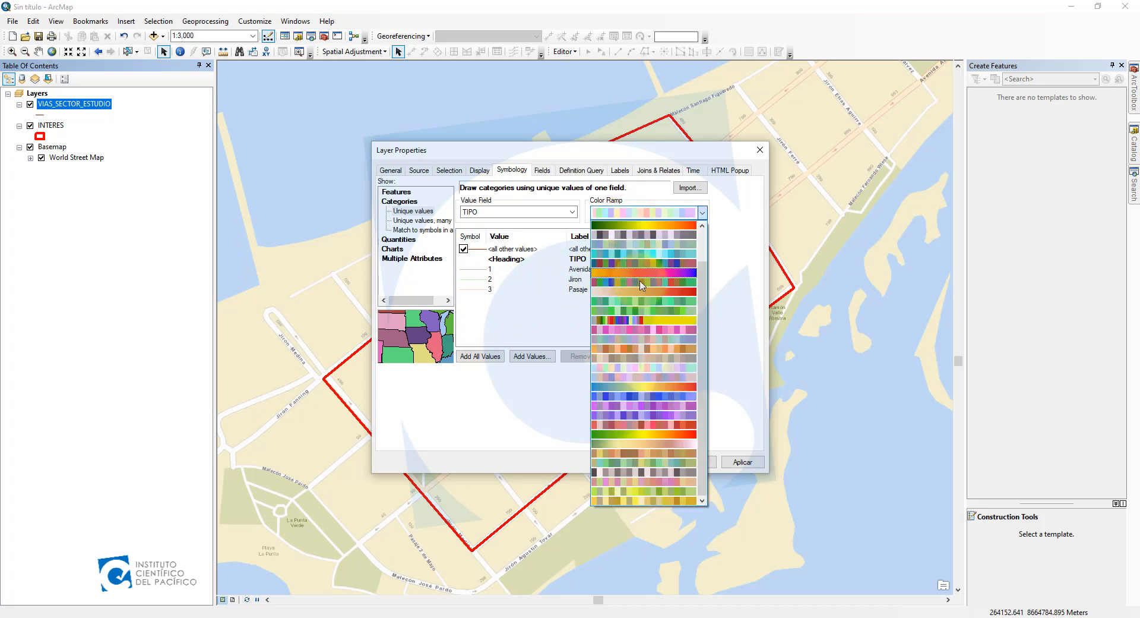
left_click(642, 282)
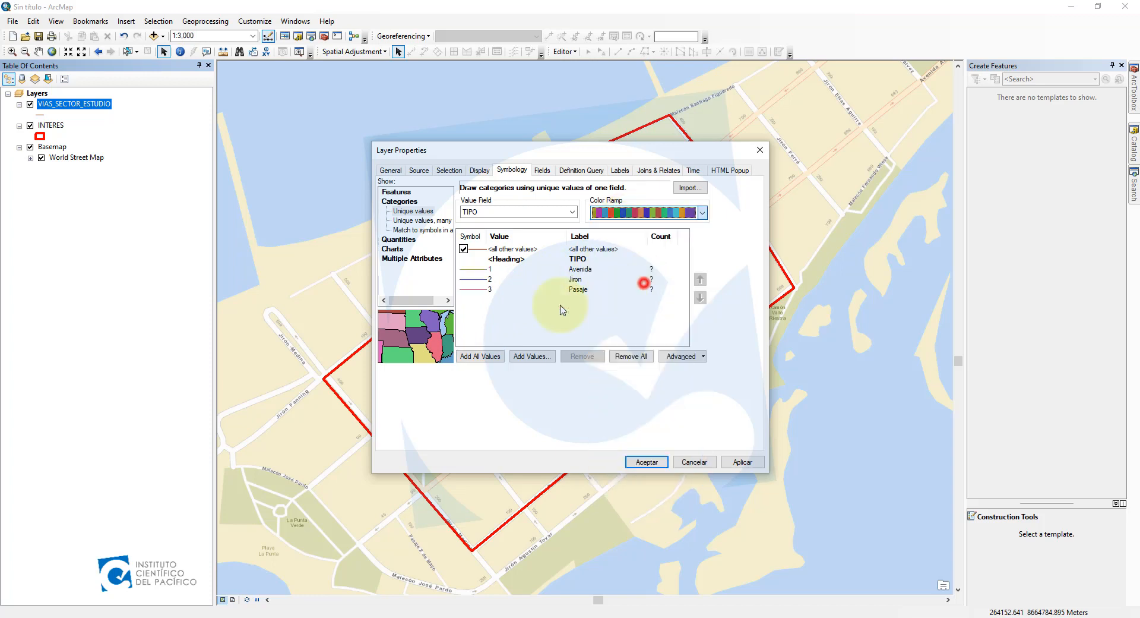
right_click(511, 320)
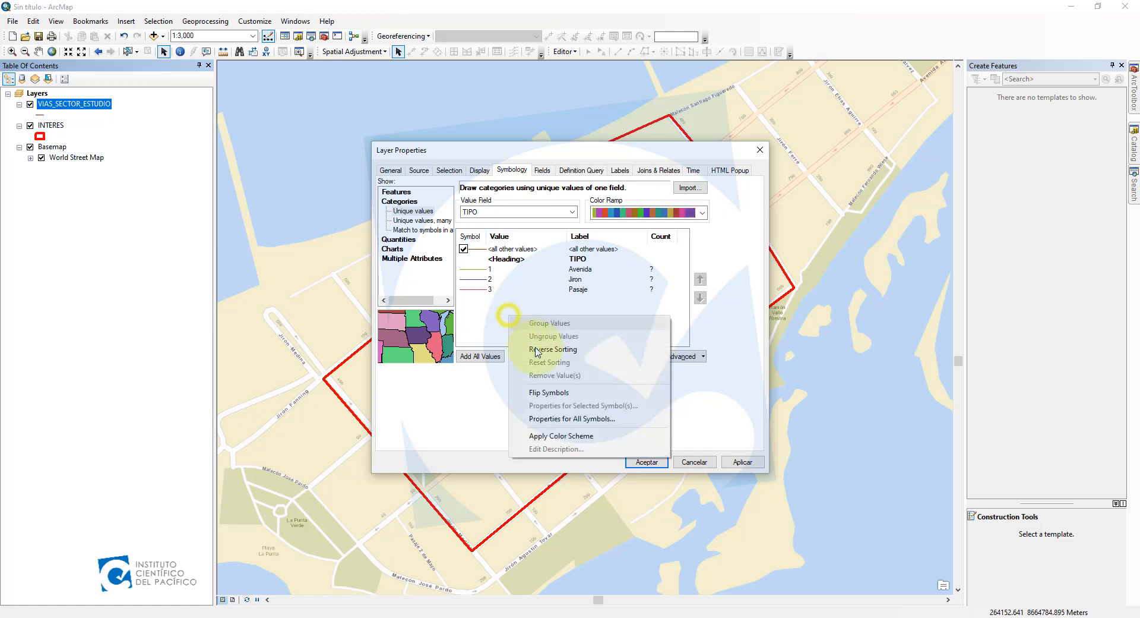
left_click(564, 419)
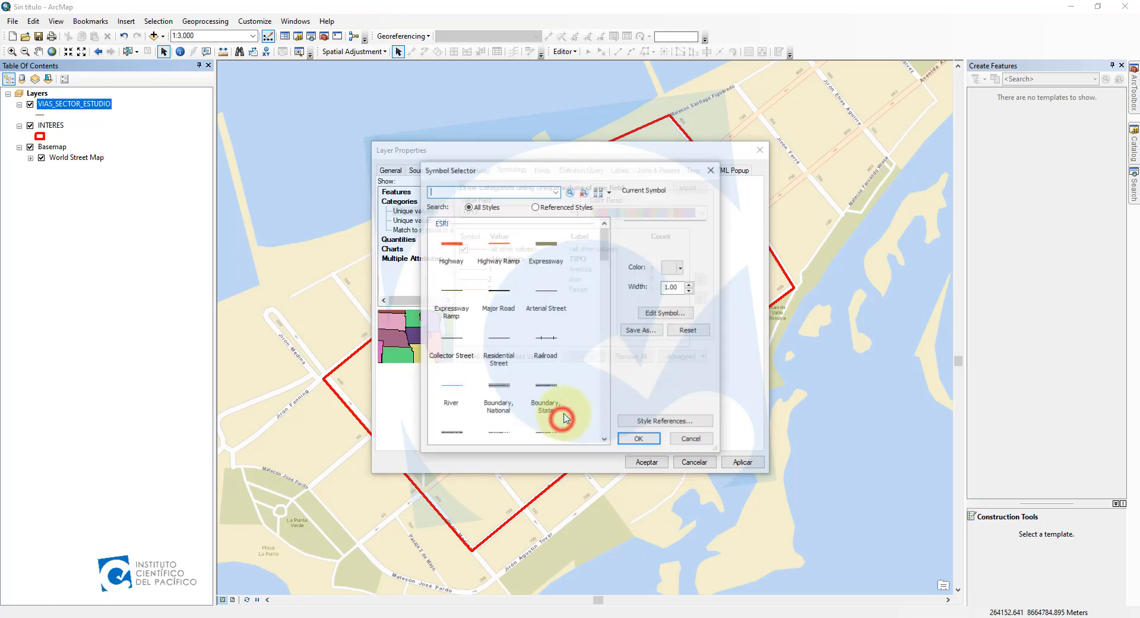
left_click(690, 284)
left_click(691, 285)
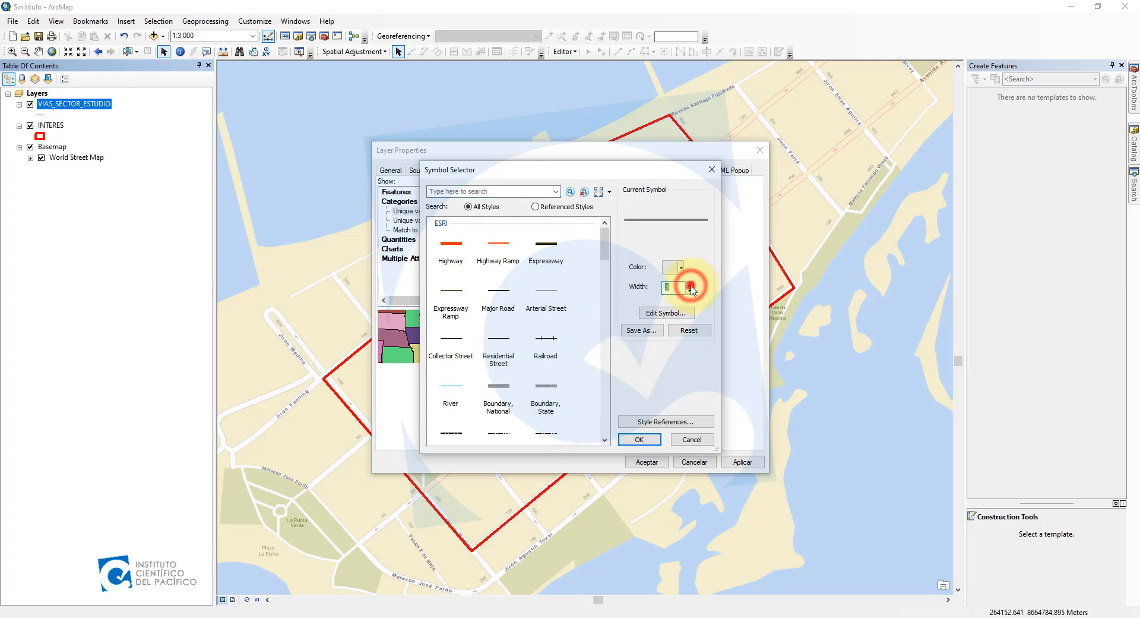
left_click(639, 440)
left_click(647, 462)
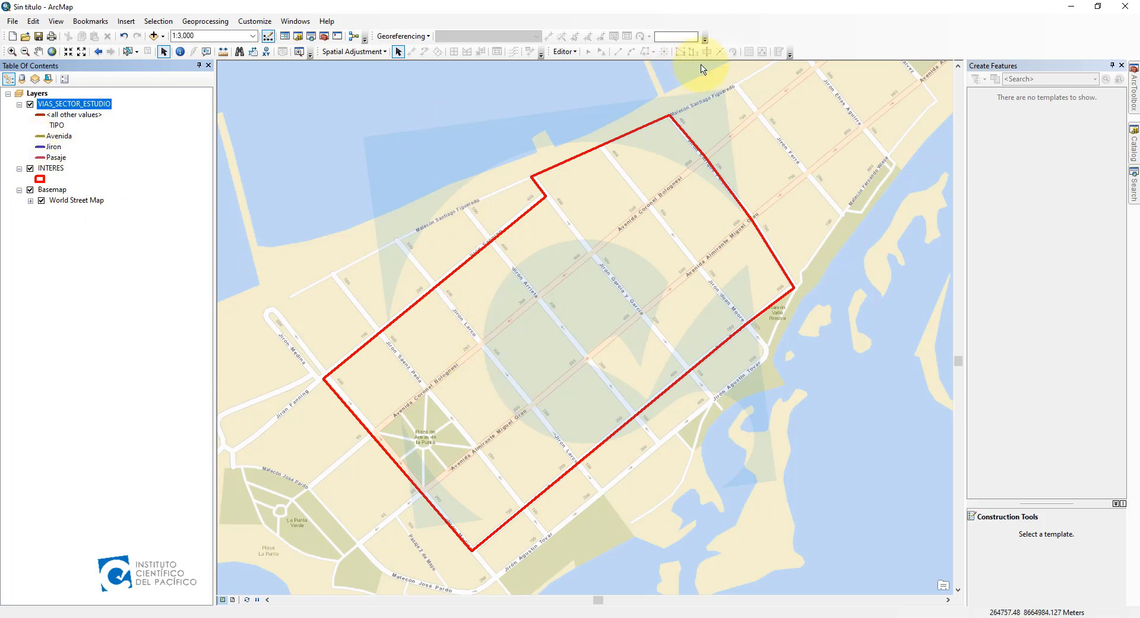
Step: Start an edit session, digitize Avenida Coronel Bolognesi across the INTERES polygon as an Avenida line about 580 m long, and clear the selection
left_click(565, 51)
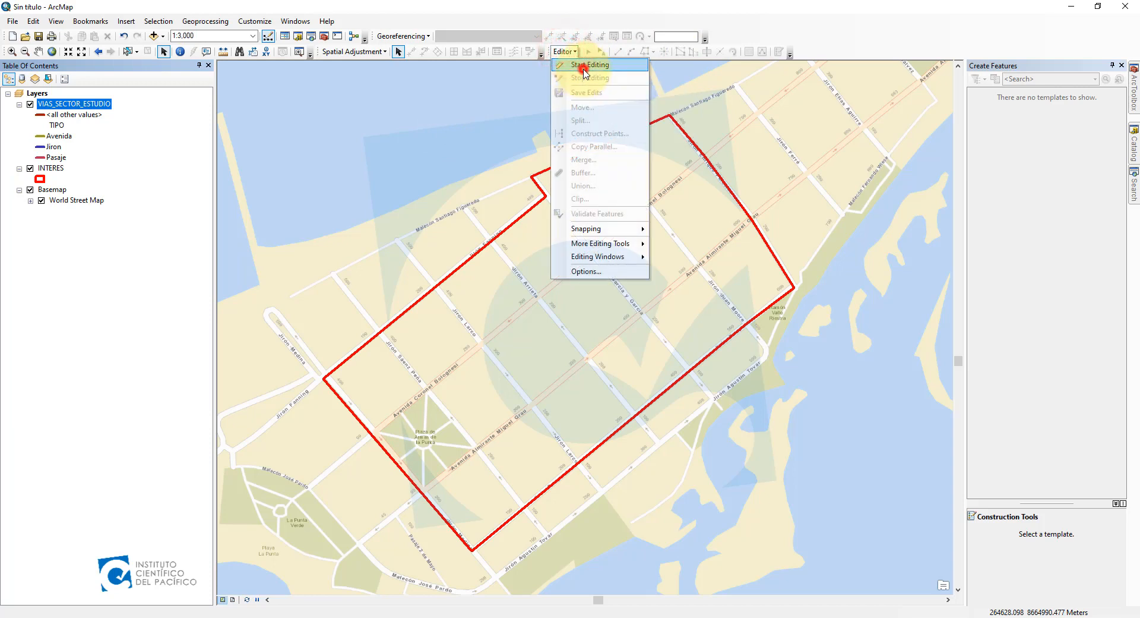
left_click(585, 65)
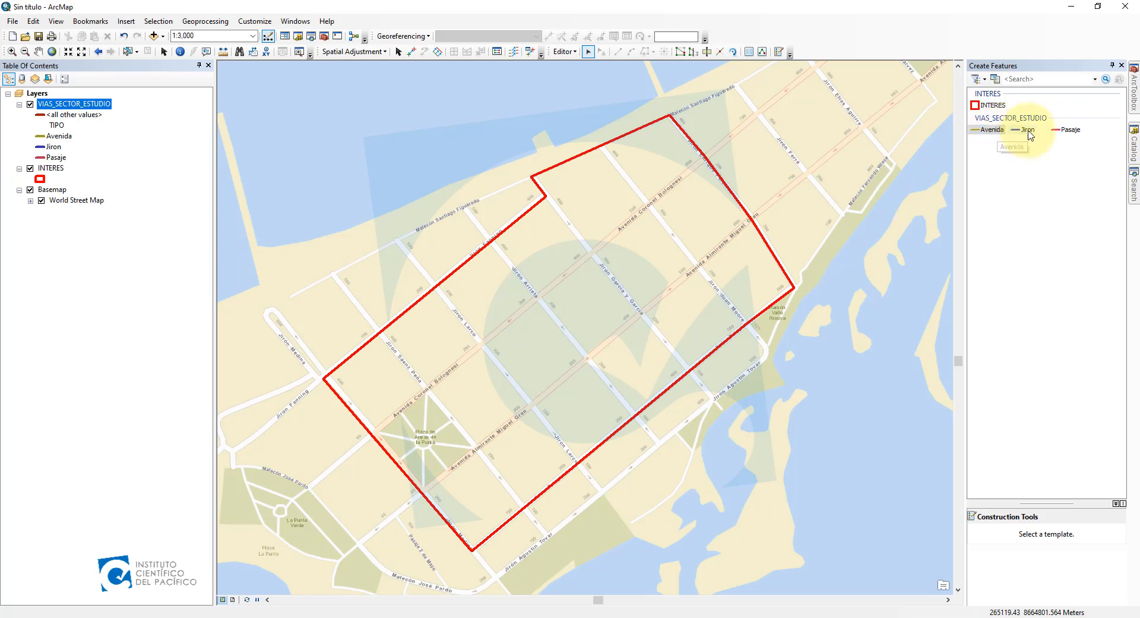
left_click(998, 131)
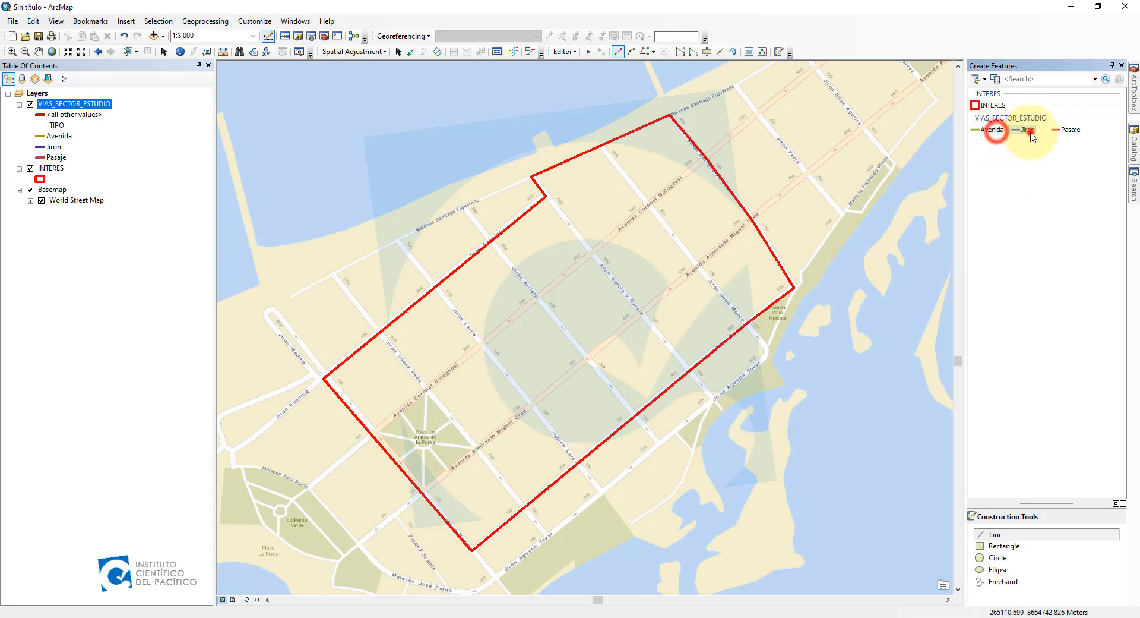
left_click(998, 132)
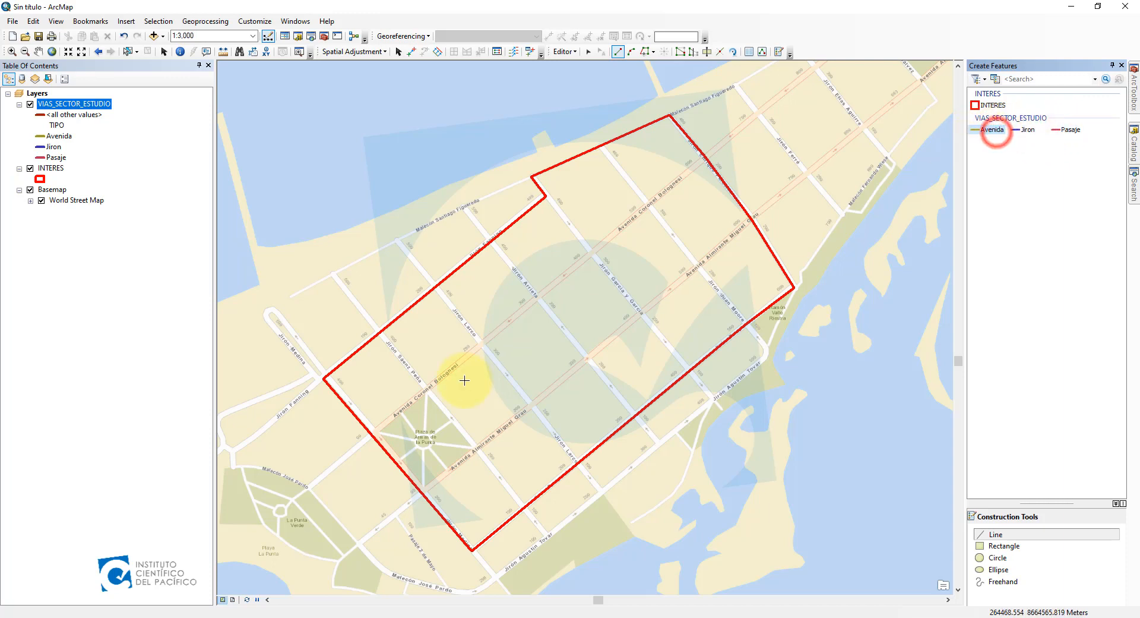
left_click(371, 434)
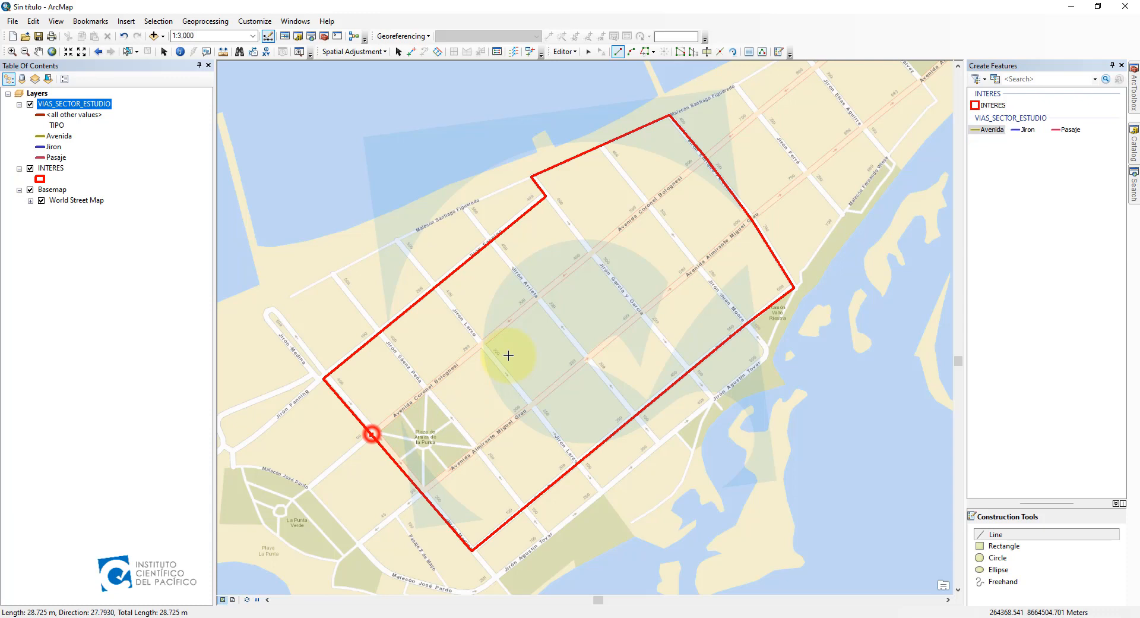
left_click(537, 295)
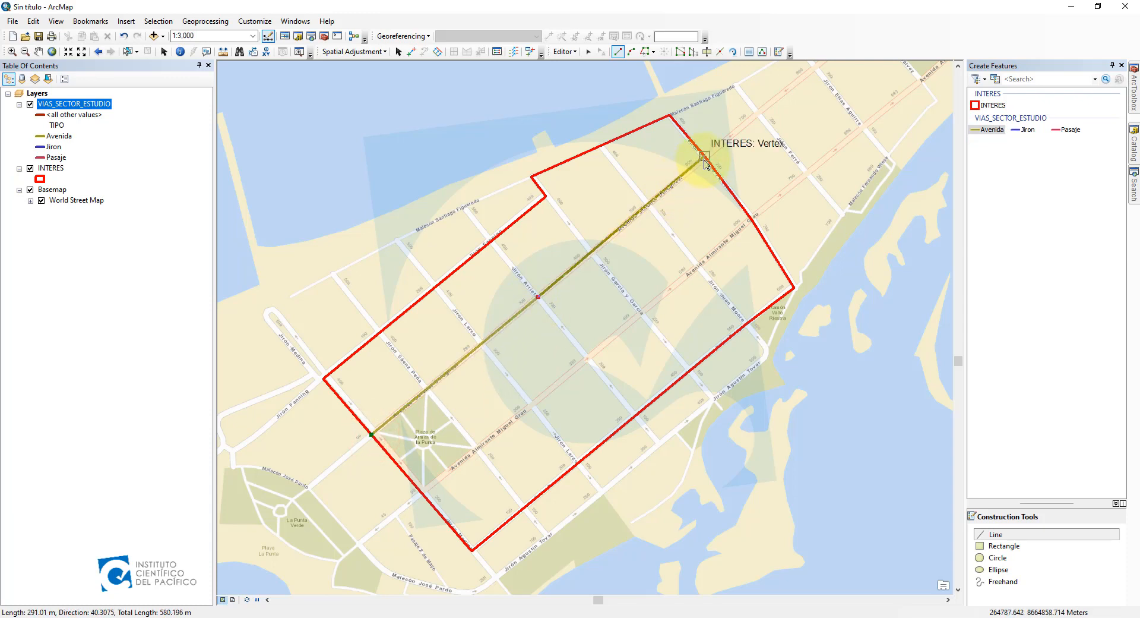
left_click(705, 159)
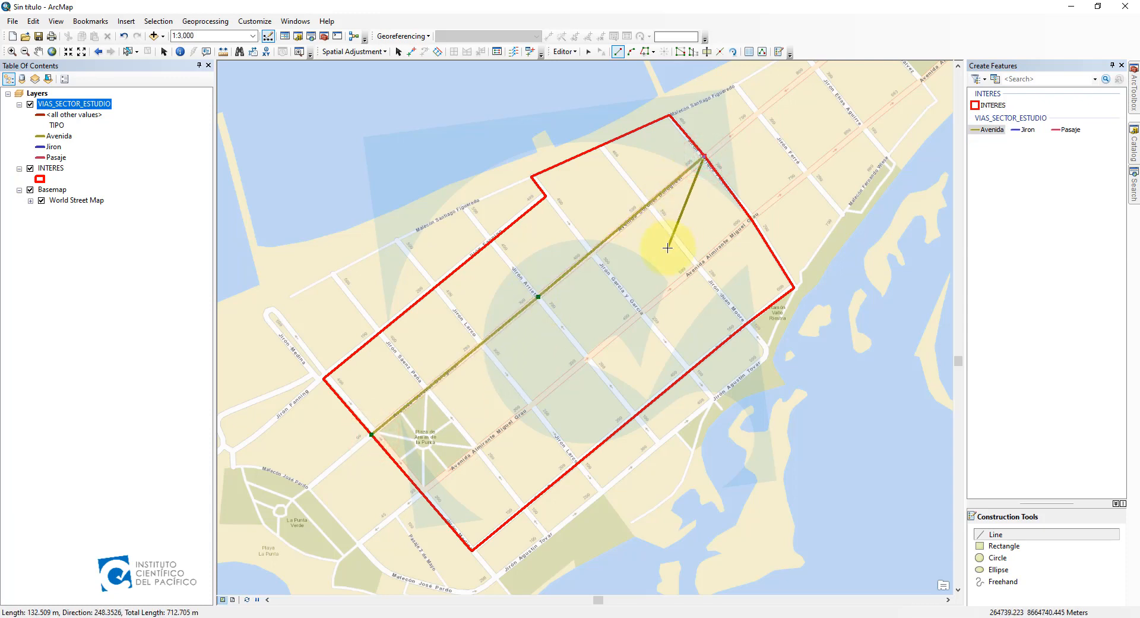
key("F2")
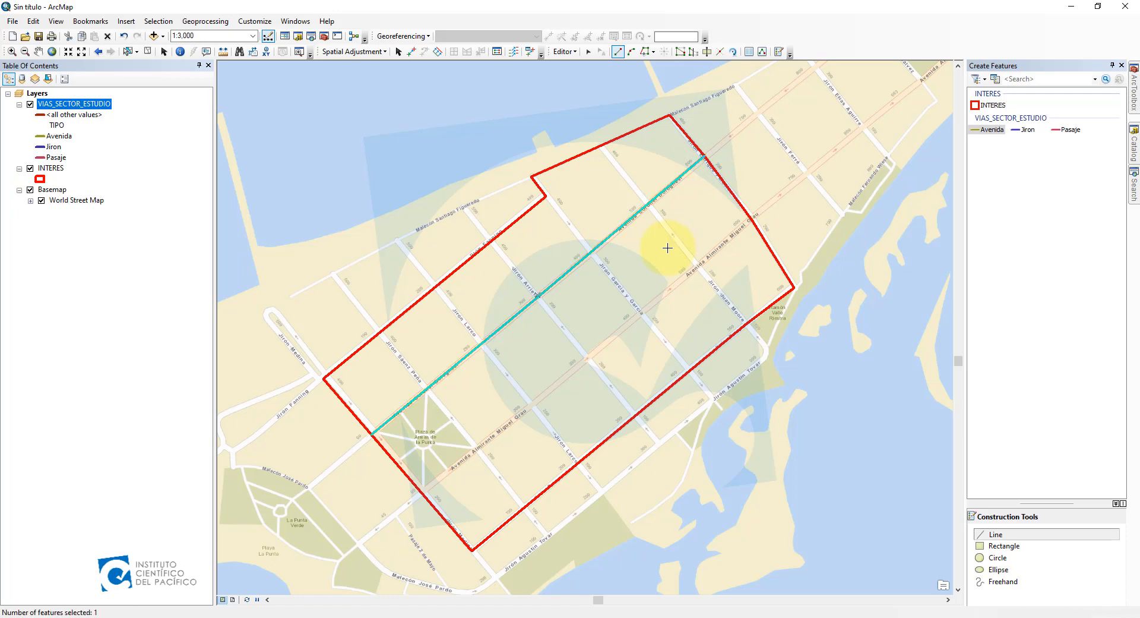
left_click(147, 52)
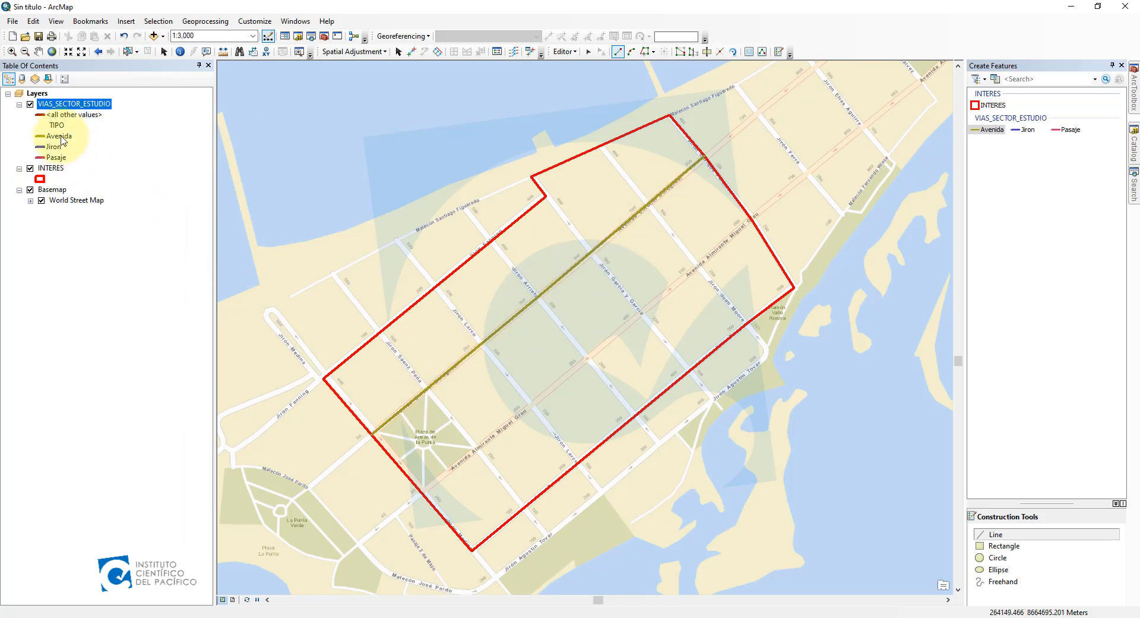
Step: Check the TIPO value of the new line in the VIAS_SECTOR_ESTUDIO attribute table and close the table
right_click(69, 104)
left_click(119, 143)
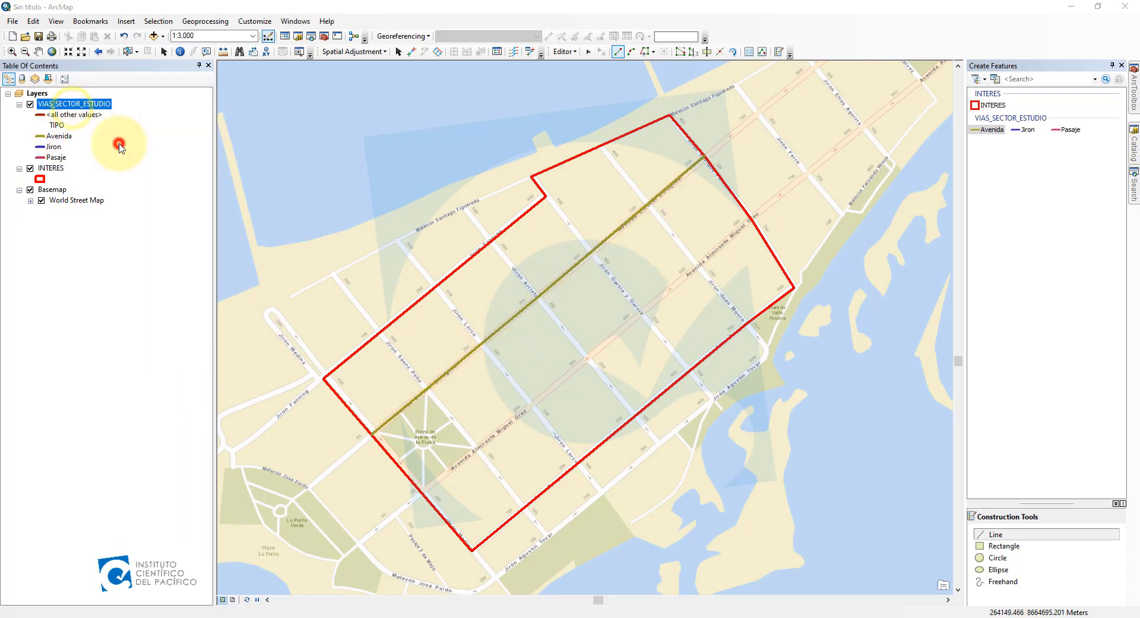
left_click_drag(476, 374, 490, 375)
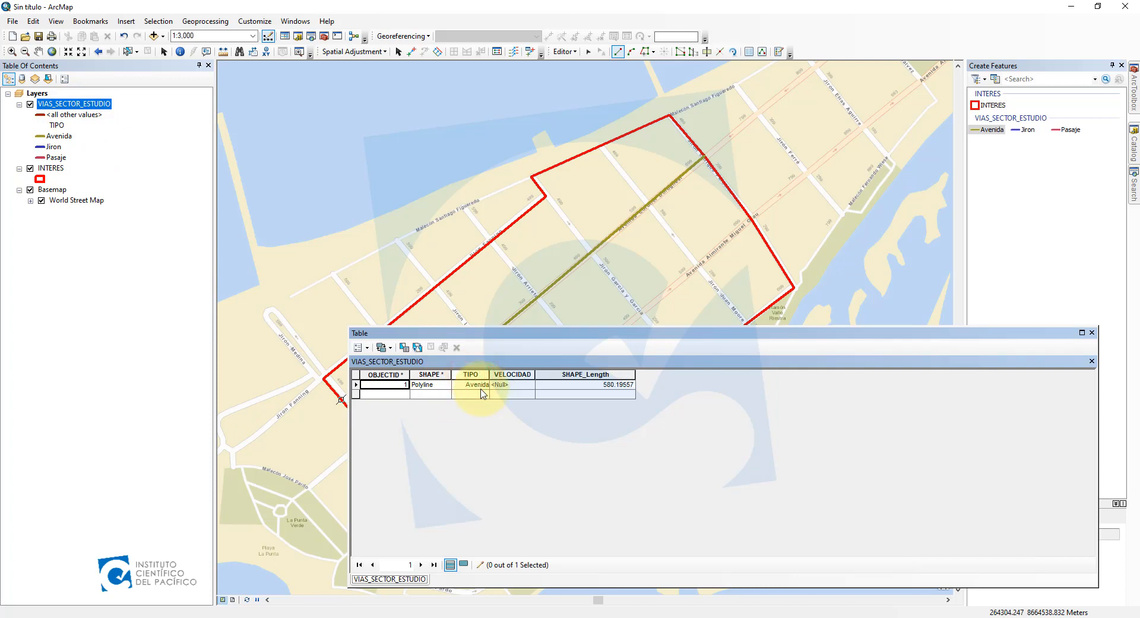
left_click(1092, 332)
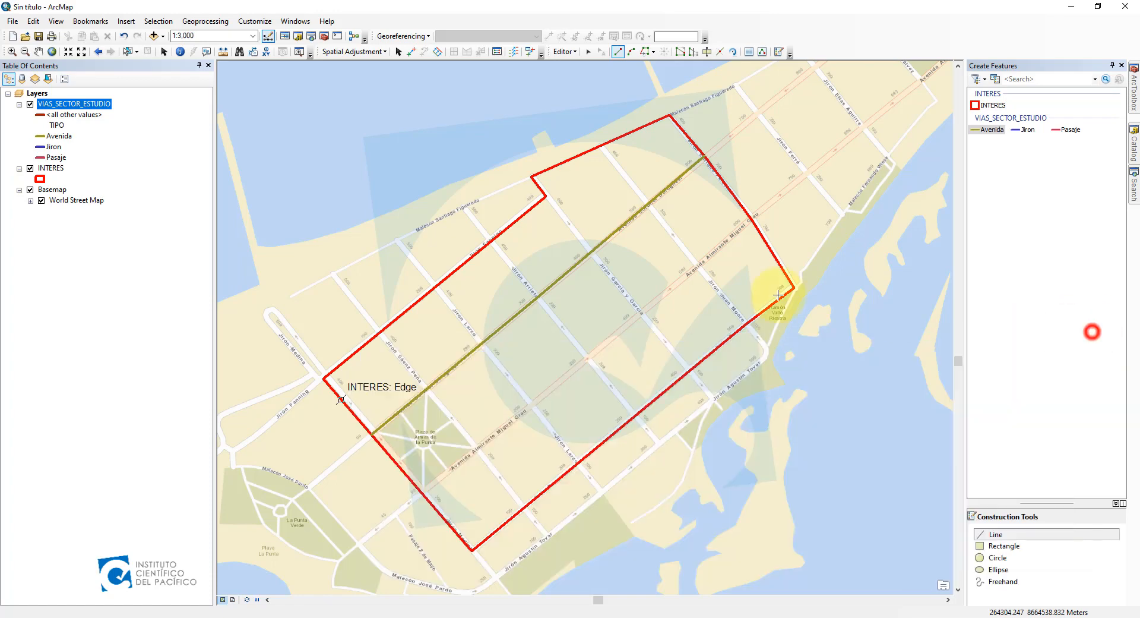
Step: Digitize Avenida Almirante Miguel Grau as an Avenida line from the southwest to the northeast edge of the INTERES polygon
left_click(999, 131)
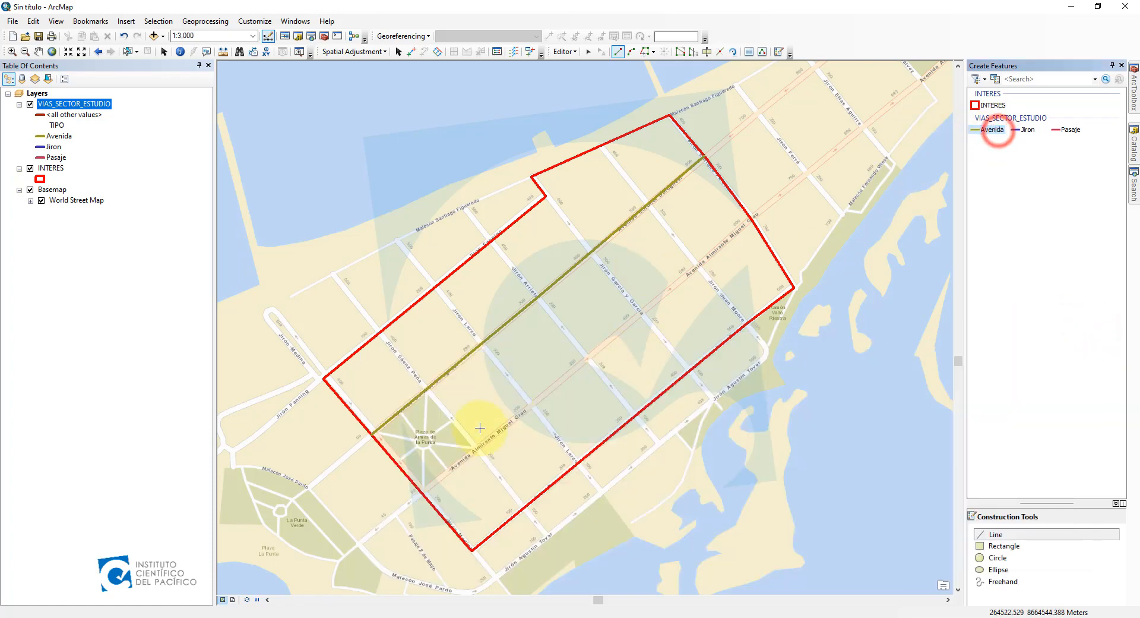
left_click(423, 492)
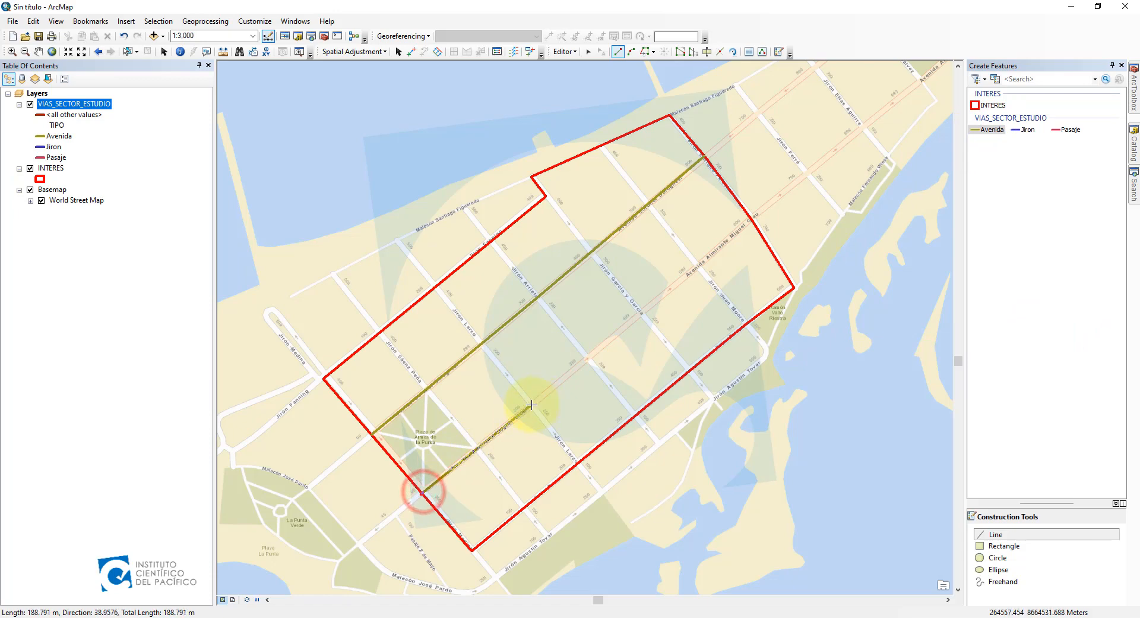
left_click(532, 405)
left_click(642, 313)
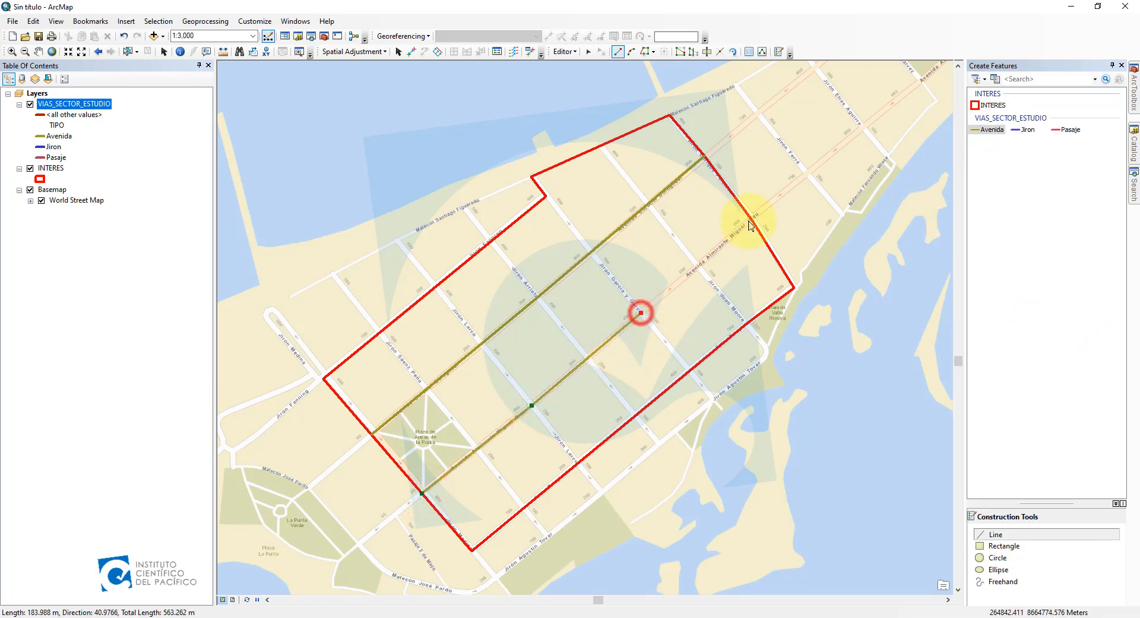
left_click(748, 217)
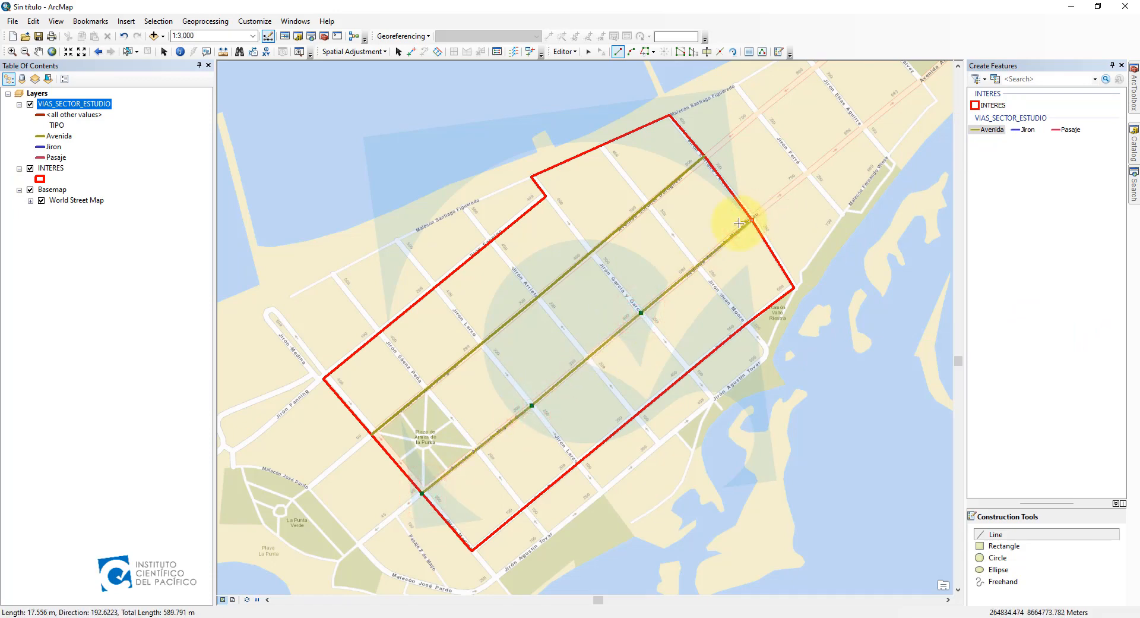
double_click(749, 217)
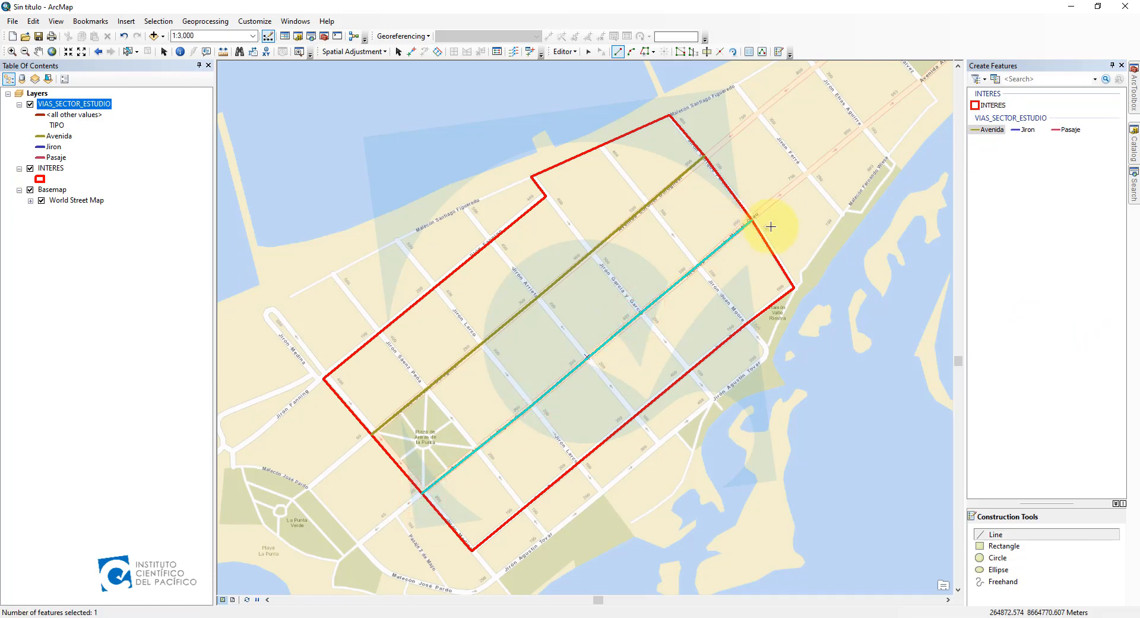
Step: Digitize the northeasternmost cross street as a Jiron line from the polygon's southeast edge to its northwest edge, with vertices at both avenues
left_click(1029, 131)
left_click(746, 323)
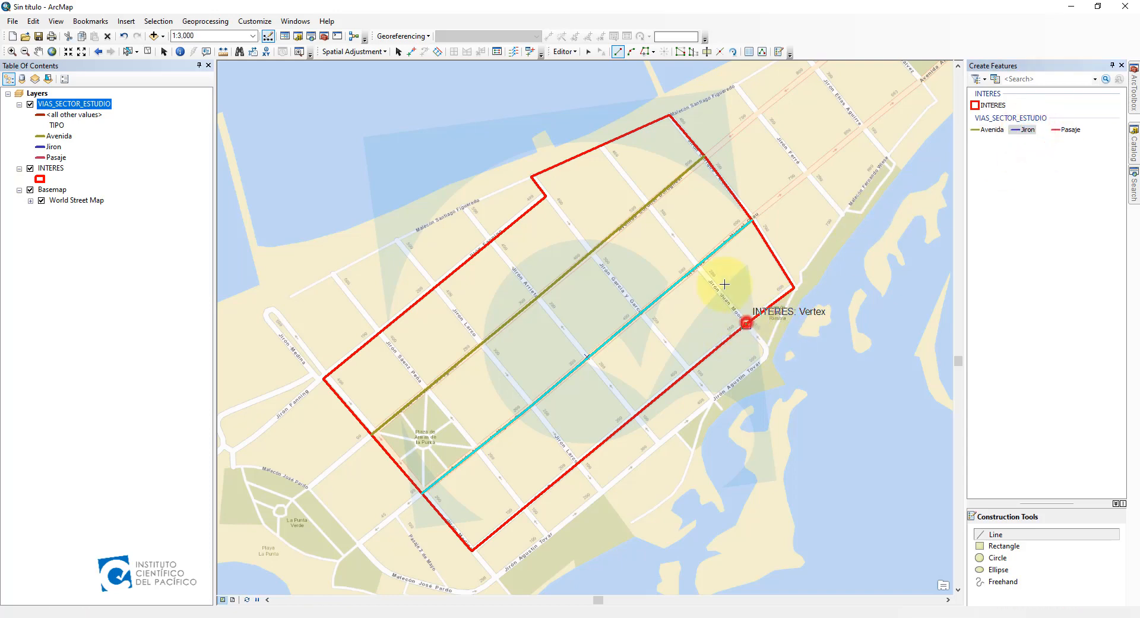
left_click(699, 265)
left_click(648, 204)
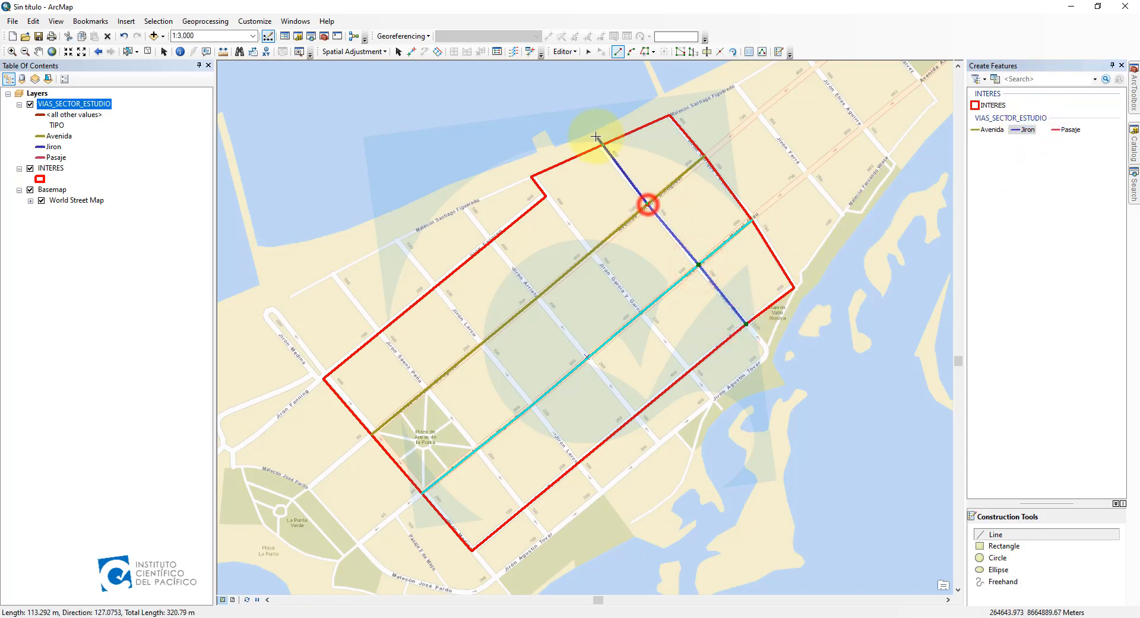
left_click(602, 149)
key("F2")
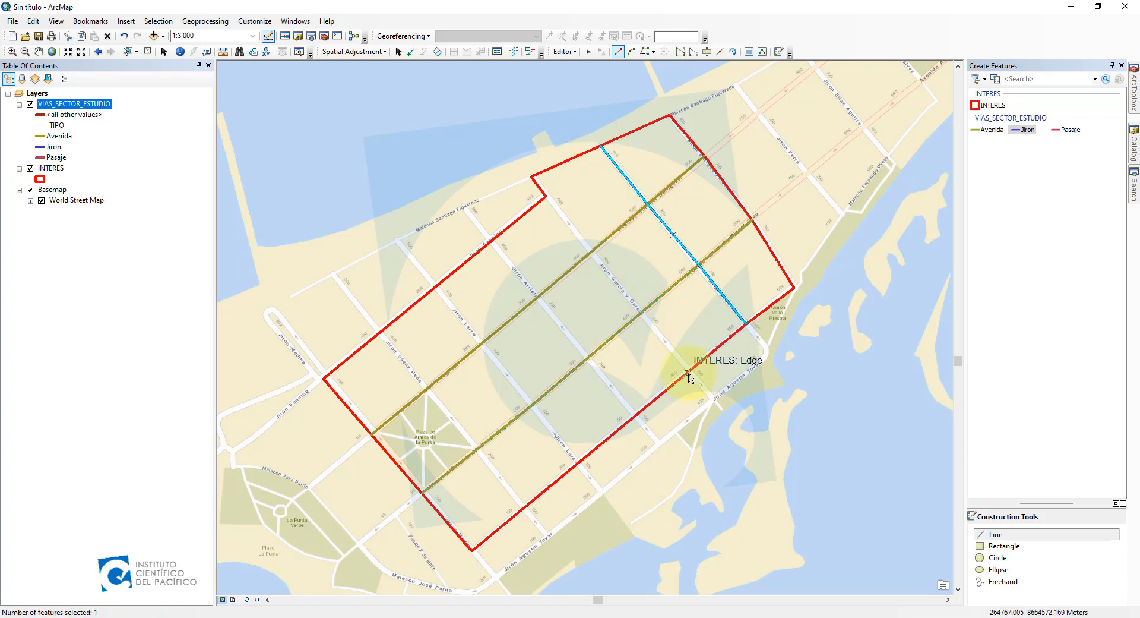
Step: Digitize Jiron Garcia y Garcia as a Jiron line between the polygon's southeast edge and its inner northwest corner, with vertices at both avenues
left_click(690, 370)
left_click(642, 312)
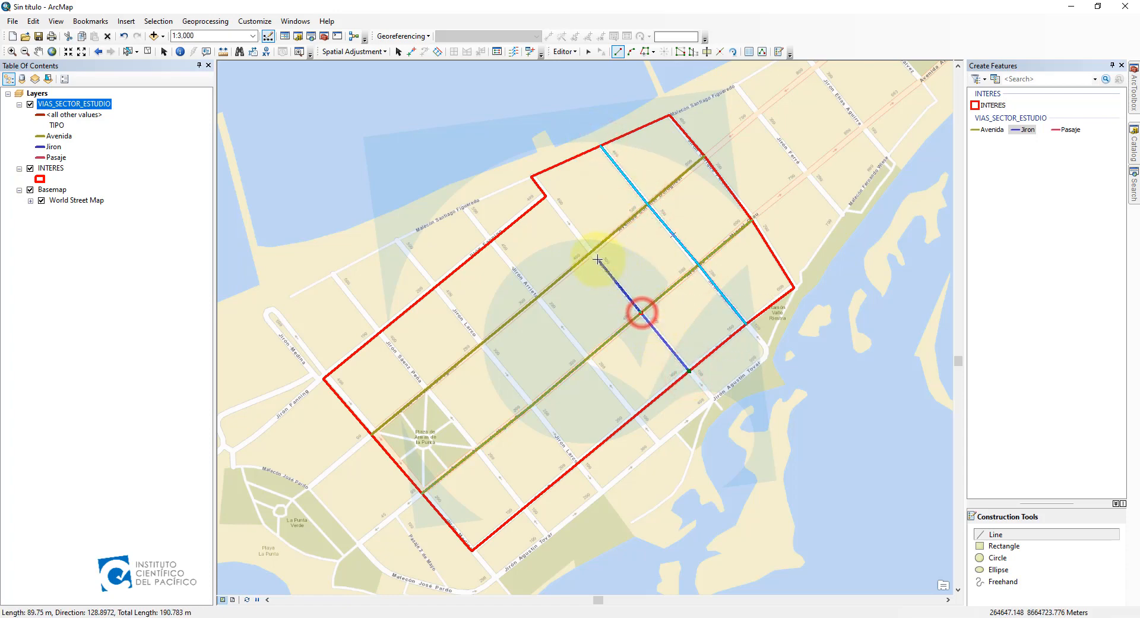
left_click(593, 254)
left_click(546, 196)
key("F2")
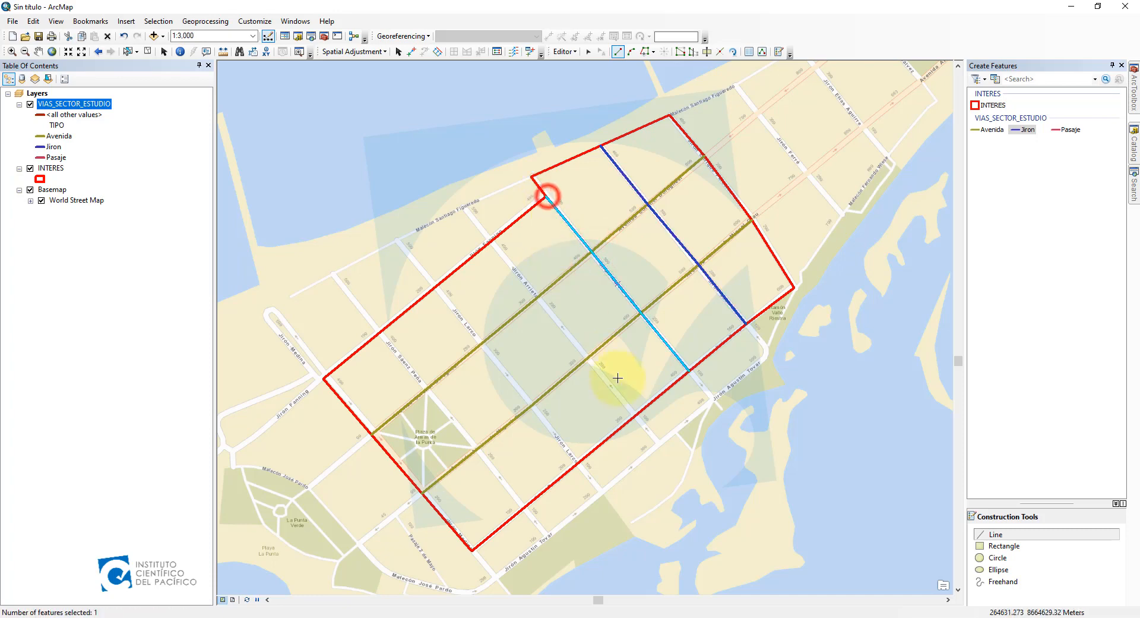
Step: Digitize Jiron Arrieta as a Jiron line from the polygon's southeast edge to its northwest edge, with vertices at both avenues
left_click(635, 414)
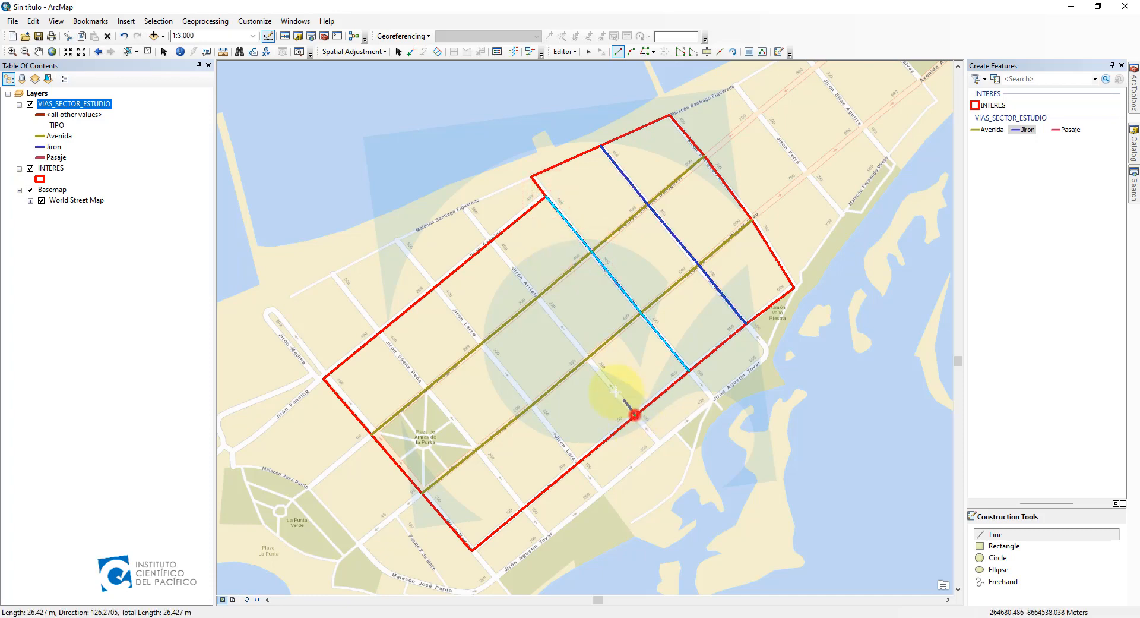
left_click(588, 357)
left_click(537, 295)
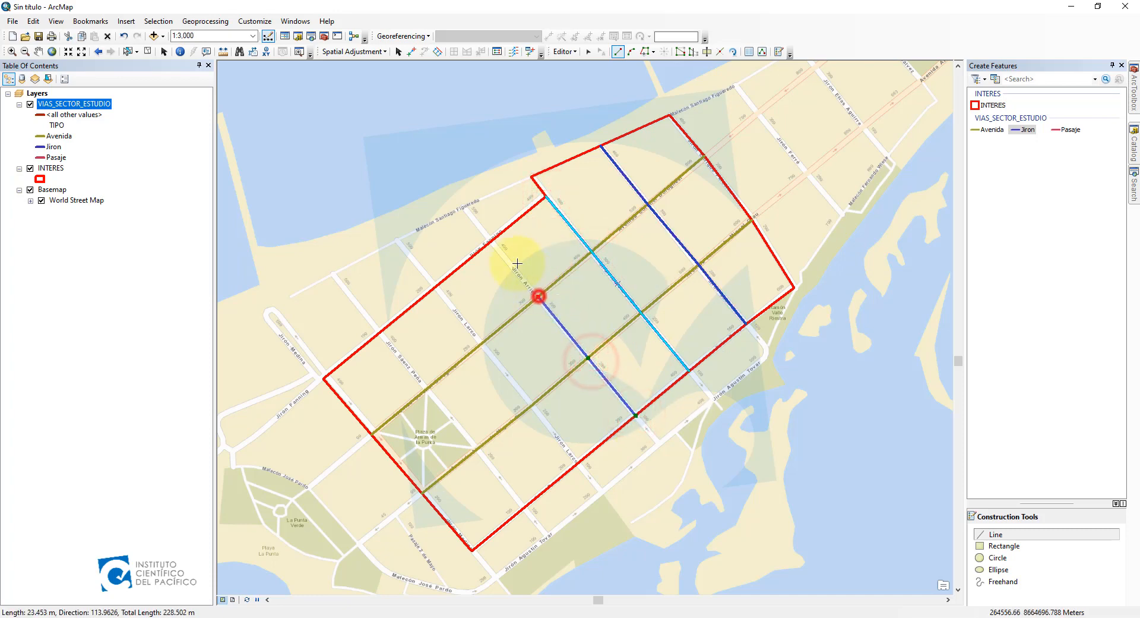
left_click(490, 244)
key("F2")
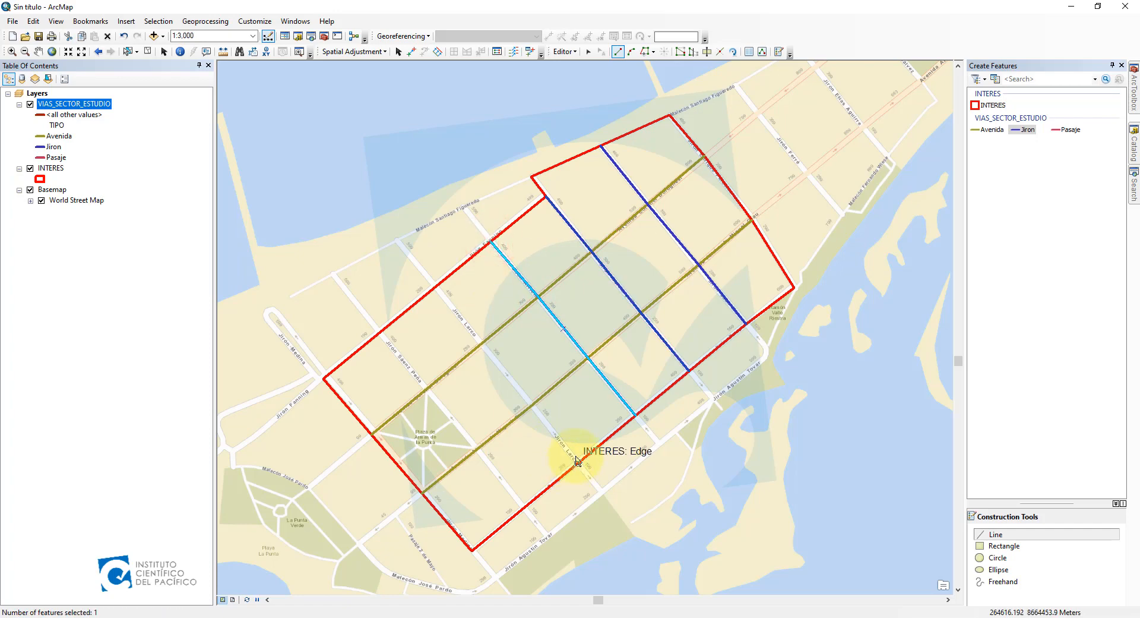
Step: Digitize the cross street just southwest of Jiron Arrieta as a Jiron line from the polygon's southeast edge to its northwest edge, with vertices at both avenues
left_click(571, 446)
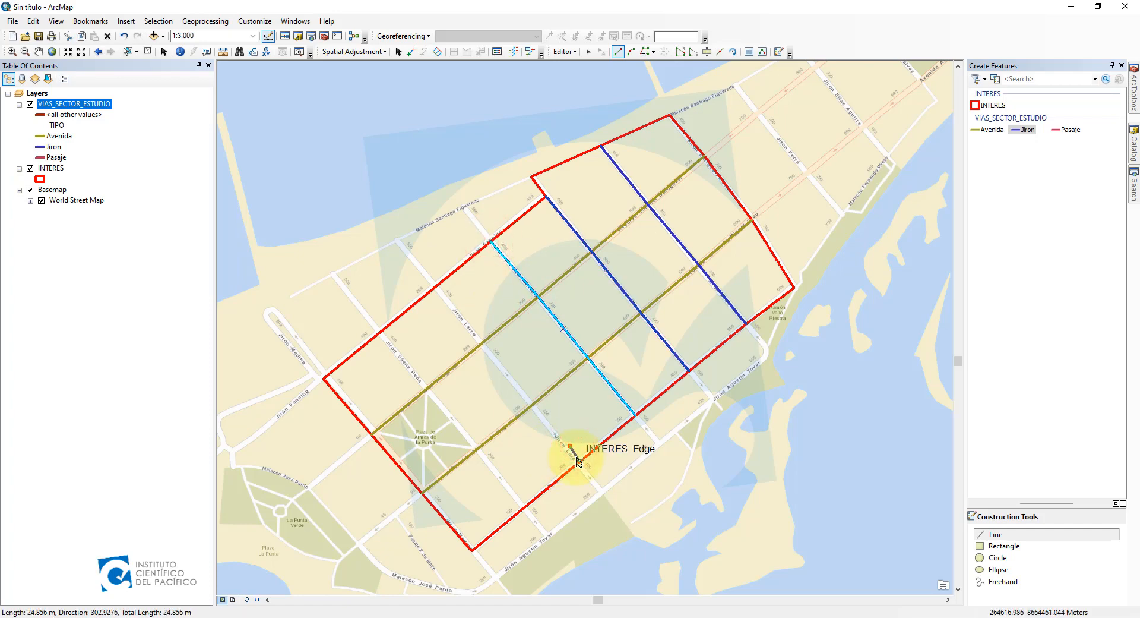
key("Escape")
left_click(578, 463)
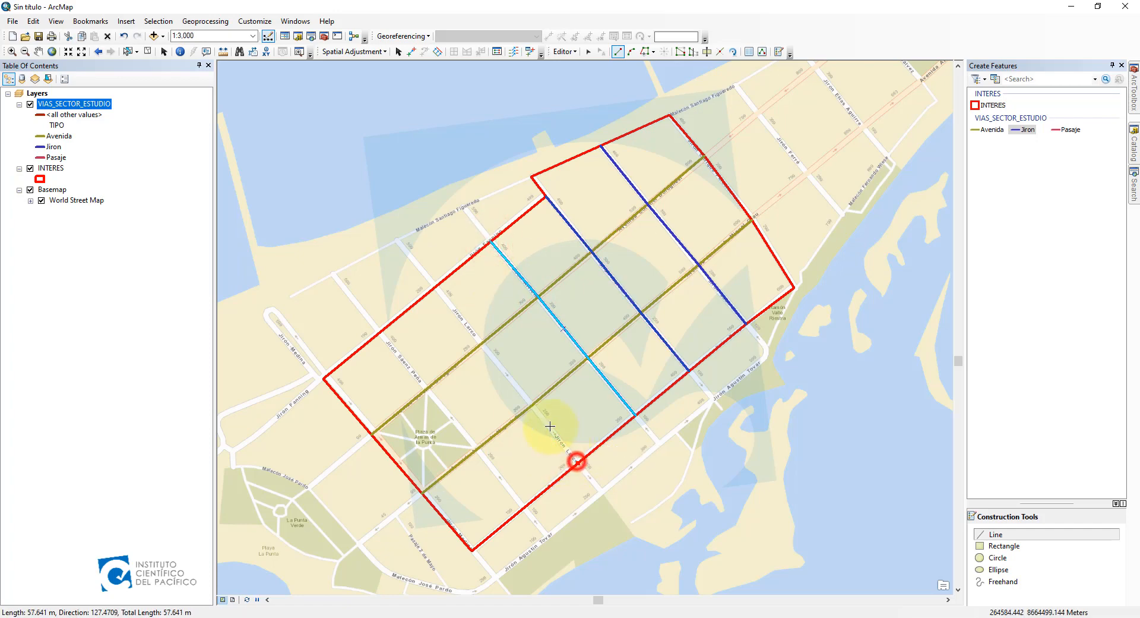
left_click(532, 405)
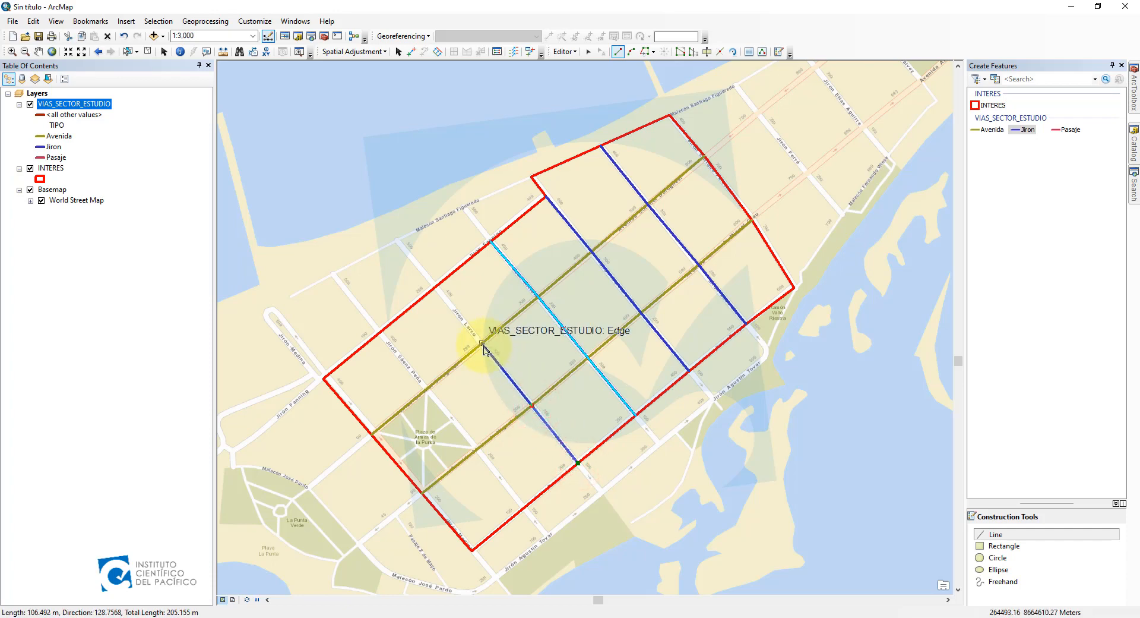
left_click(483, 345)
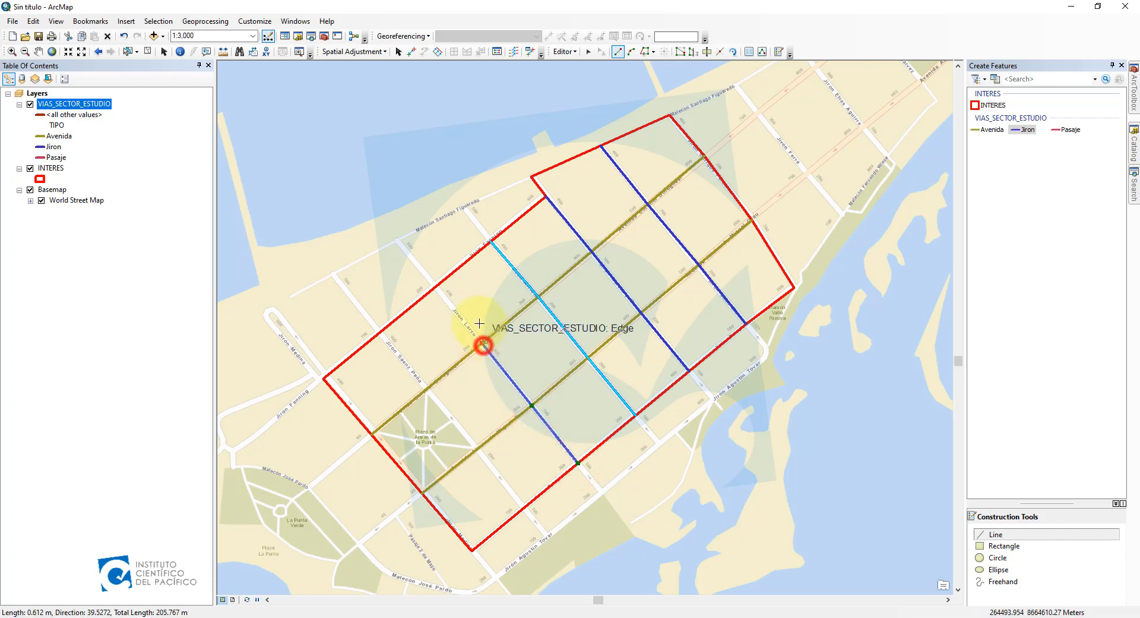
double_click(439, 289)
Step: Digitize Jiron Saenz Peña as a Jiron line from the polygon's southeast edge to its northwest edge, with vertices at both avenues, and clear the selection
left_click(524, 508)
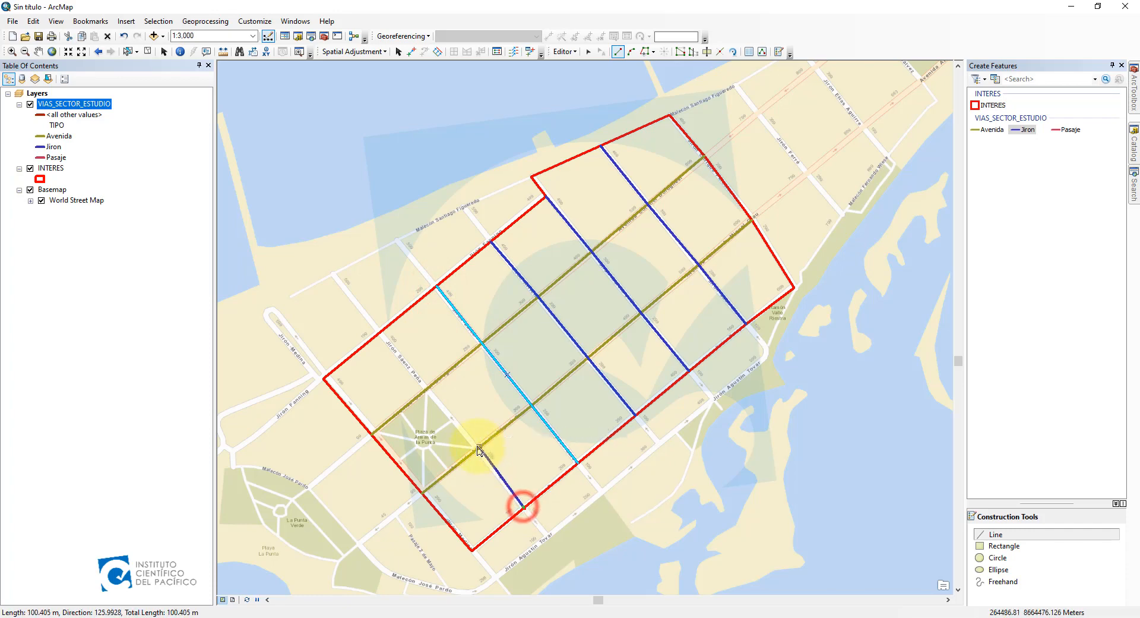
left_click(477, 448)
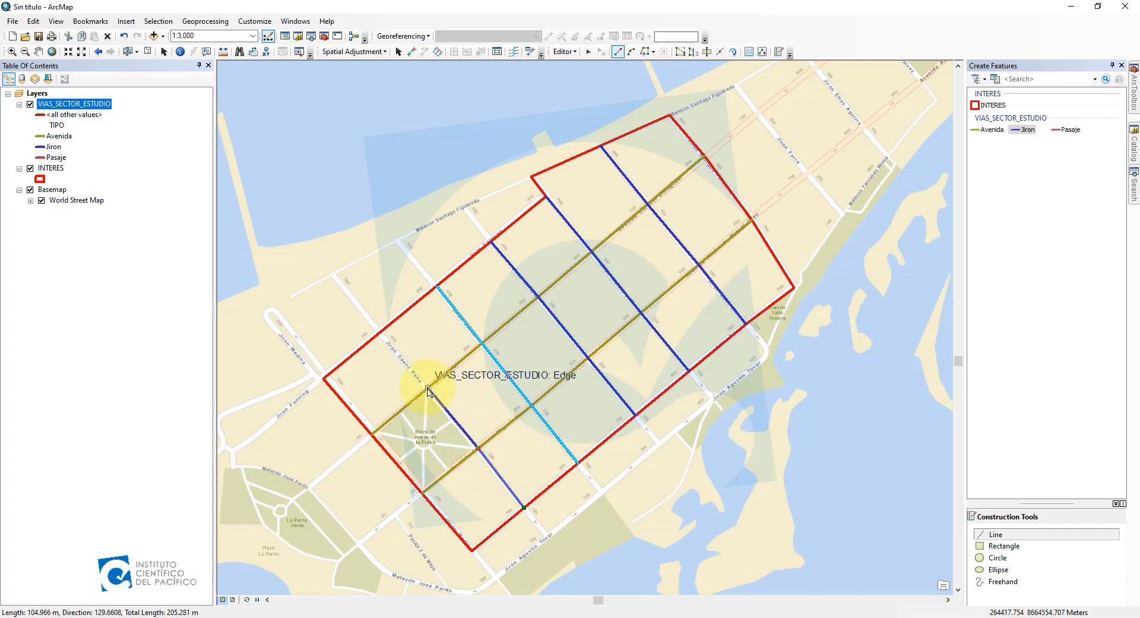
left_click(427, 390)
double_click(380, 334)
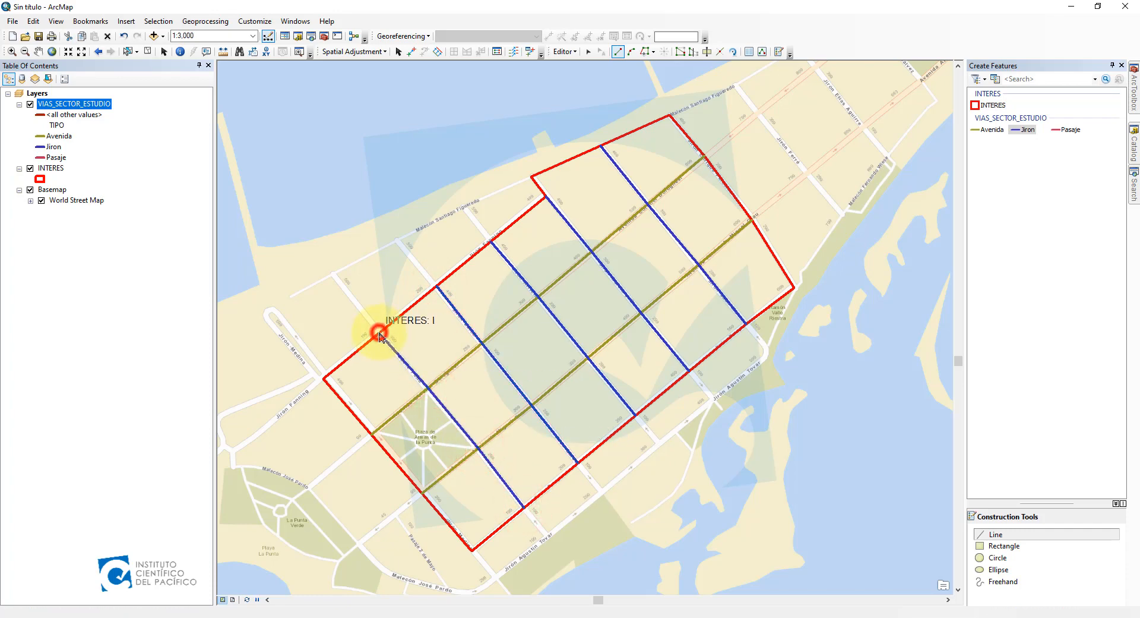
left_click(147, 51)
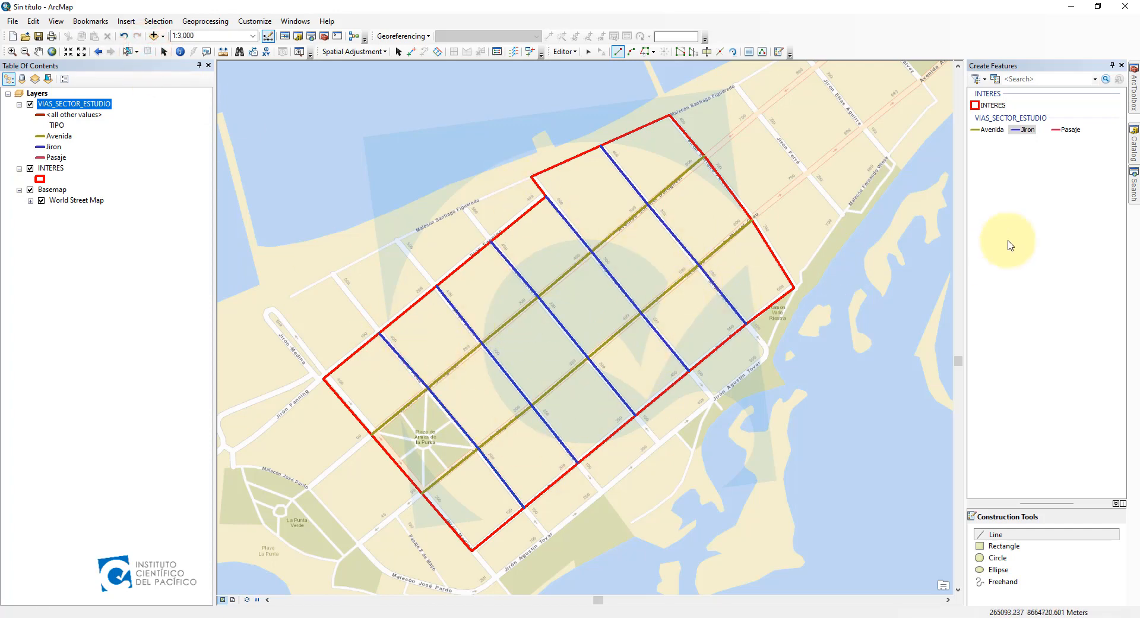
Step: Open the VIAS_SECTOR_ESTUDIO attribute table, widen its TIPO column and reduce the table window's height to expose more of the map
right_click(85, 108)
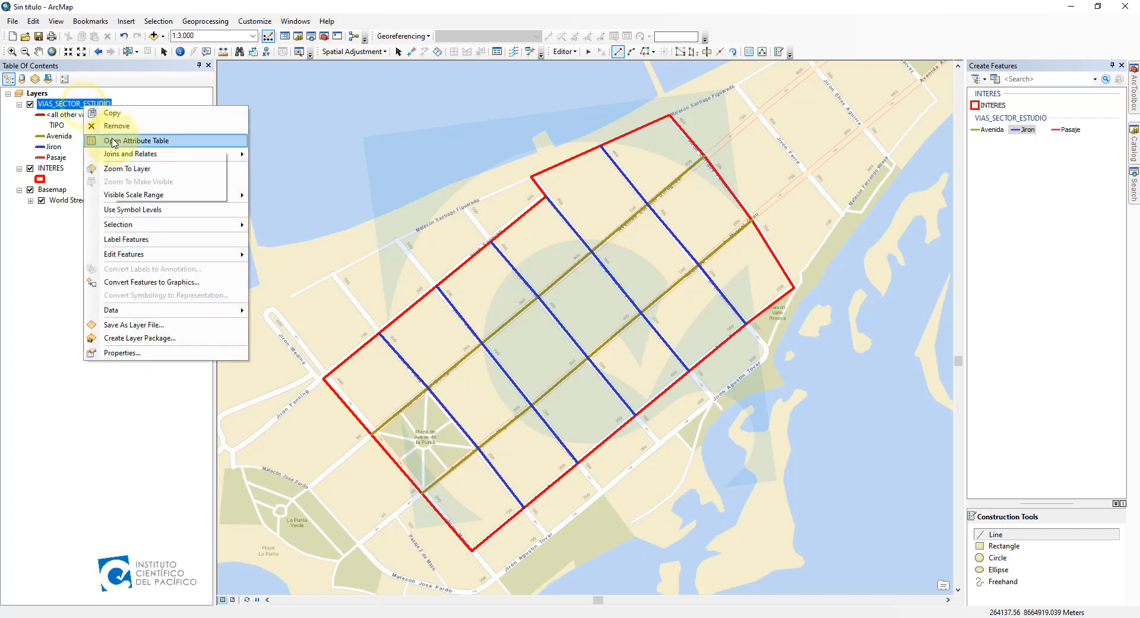
left_click(112, 137)
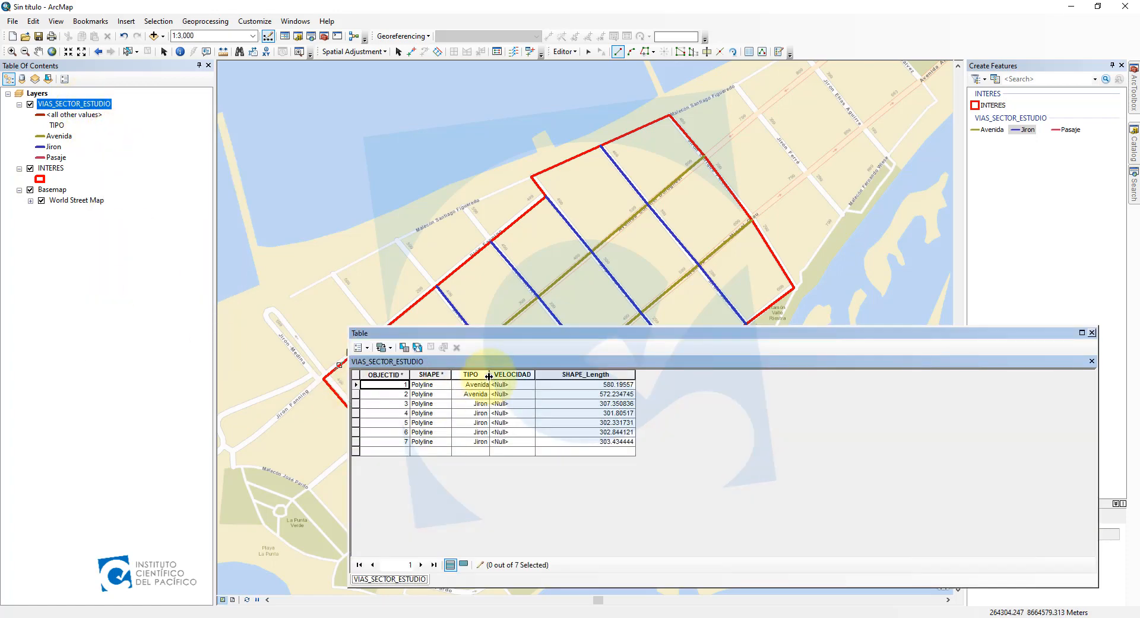
left_click_drag(490, 375, 498, 376)
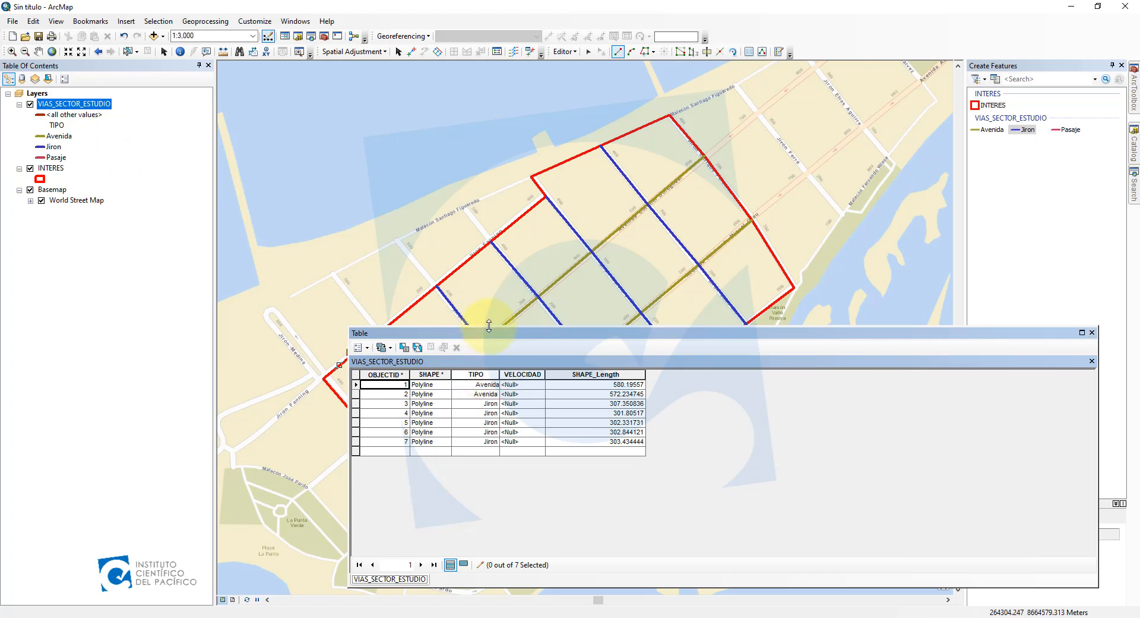
left_click_drag(488, 325, 484, 389)
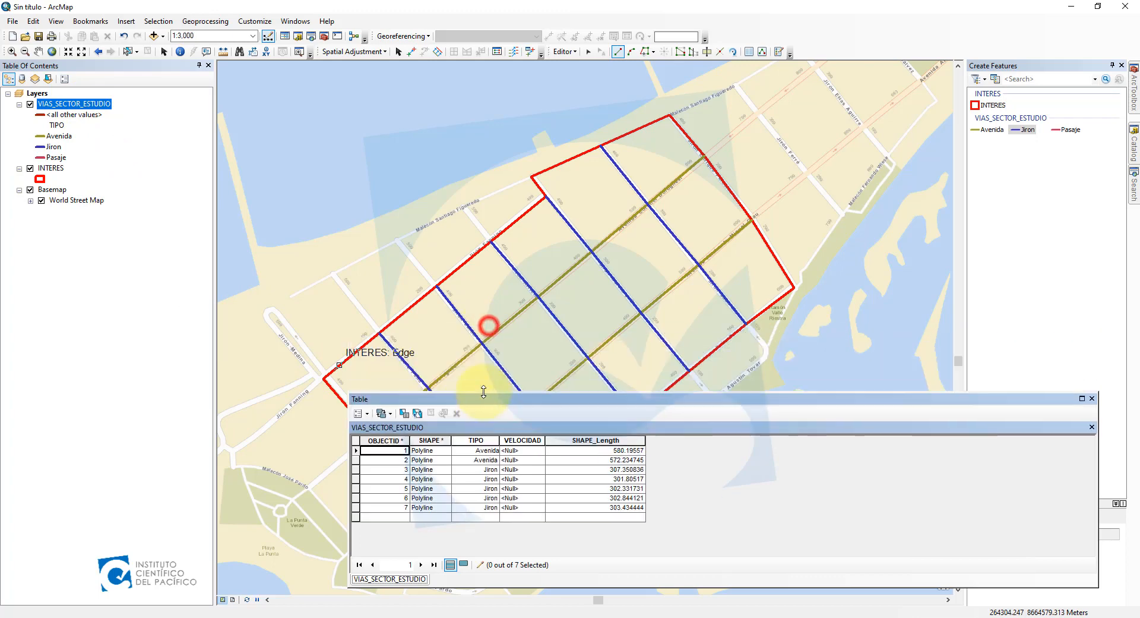
left_click(559, 51)
left_click(719, 456)
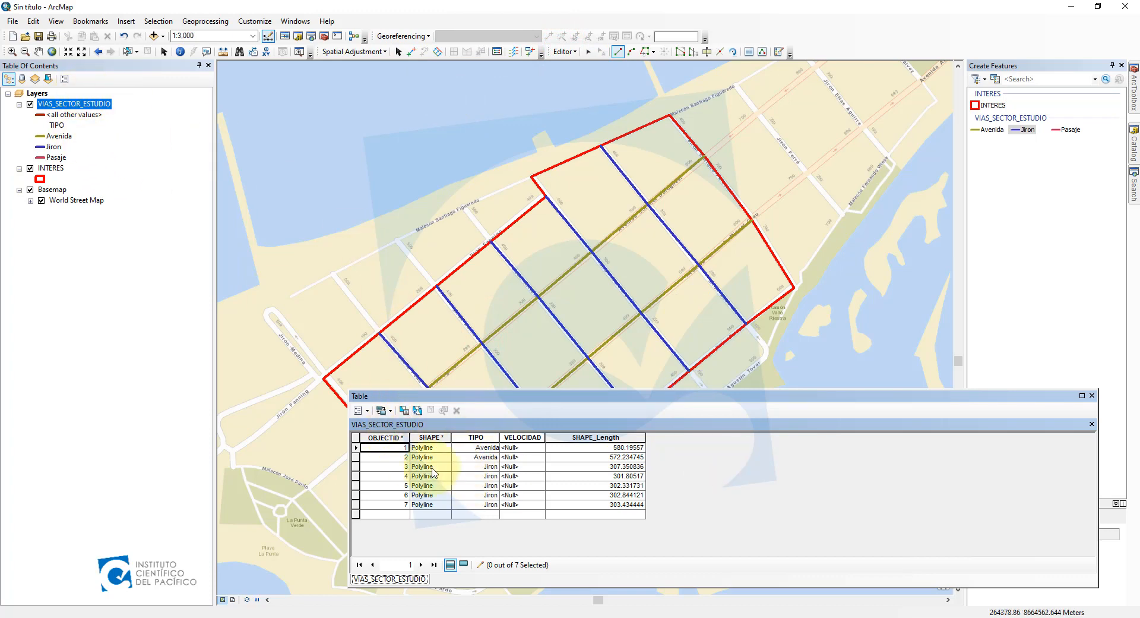
Step: Change the TIPO subtype of the record with OBJECTID 3 to Avenida and check its symbol on the map
left_click(468, 467)
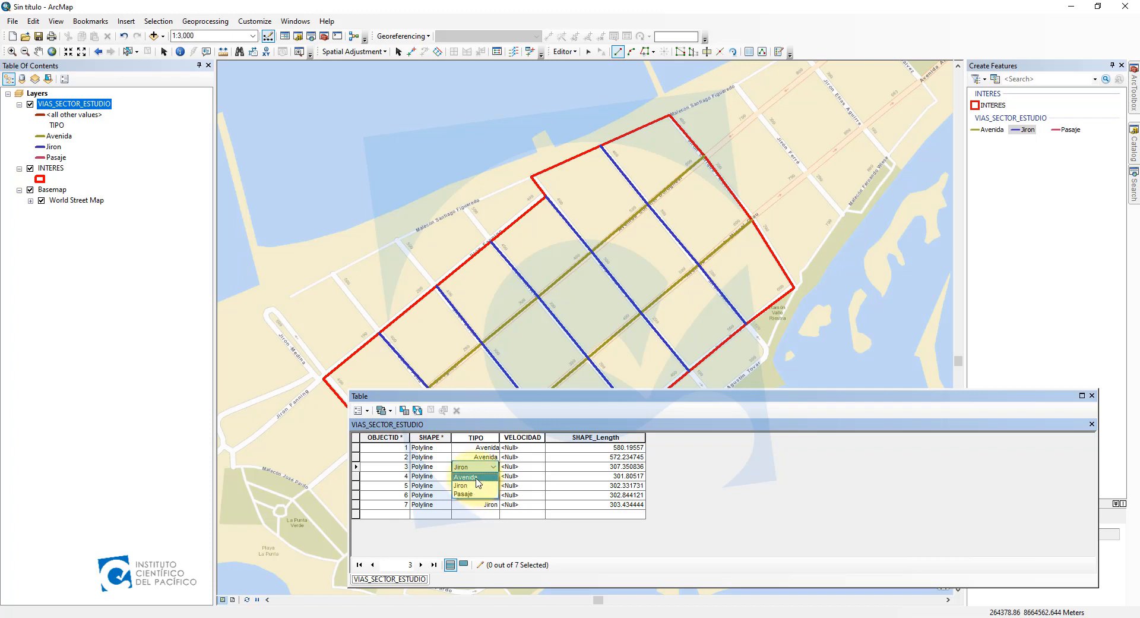
left_click(477, 477)
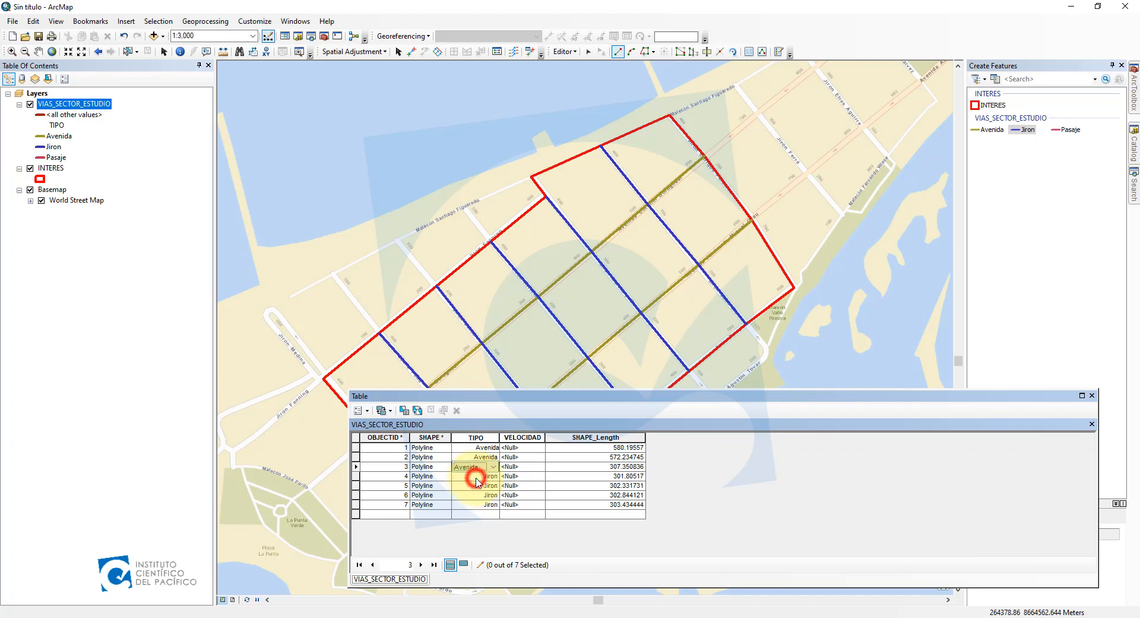
left_click(735, 515)
left_click(515, 532)
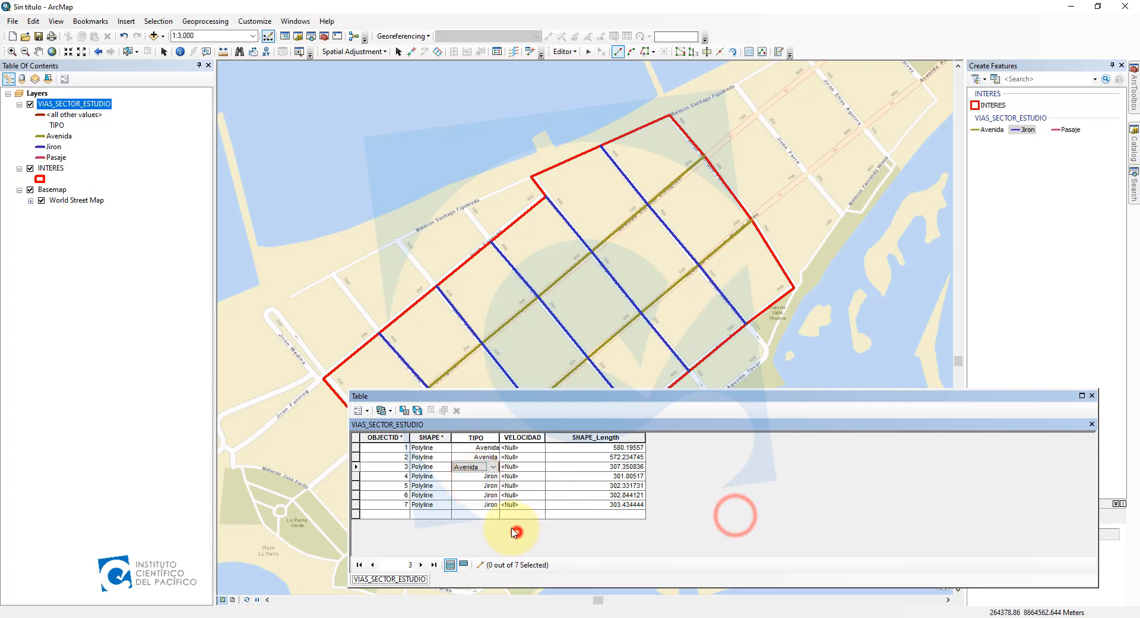
left_click(395, 494)
left_click_drag(510, 370, 550, 292)
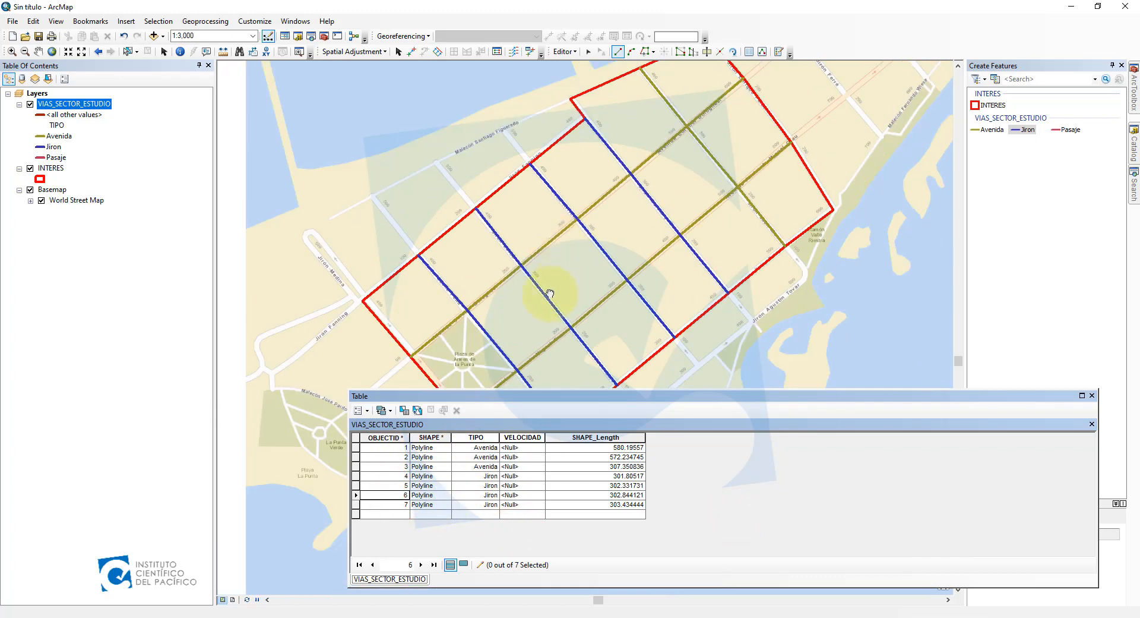
scroll(764, 233, "up", 1)
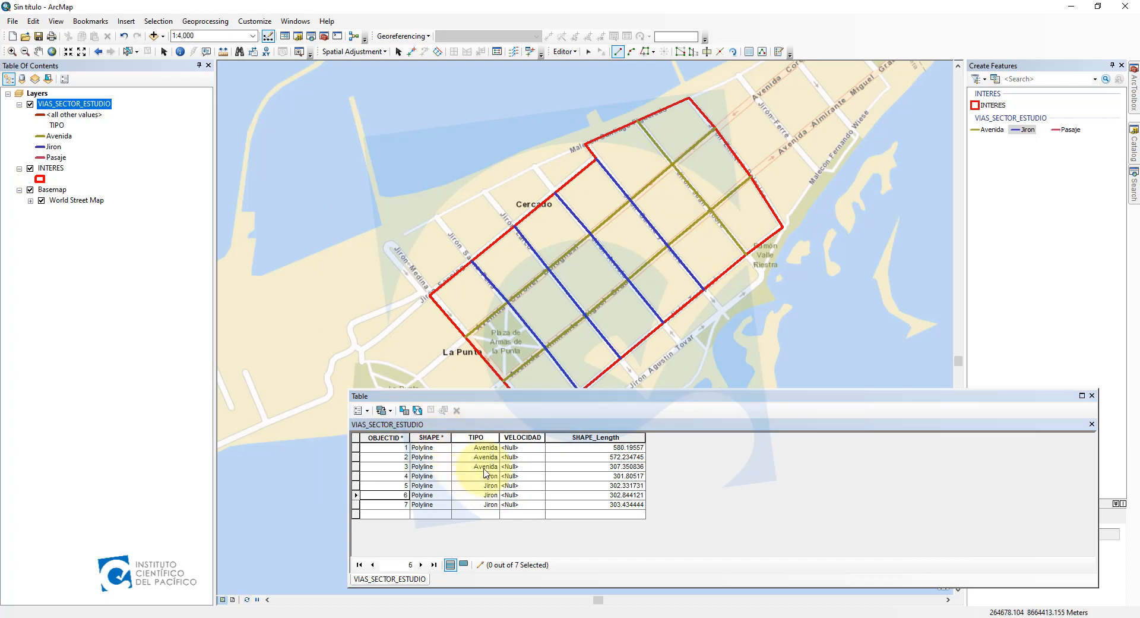
Step: Set the TIPO subtype of the record with OBJECTID 3 back to Jiron and clear the record selection
left_click(356, 457)
left_click(355, 466)
left_click(466, 467)
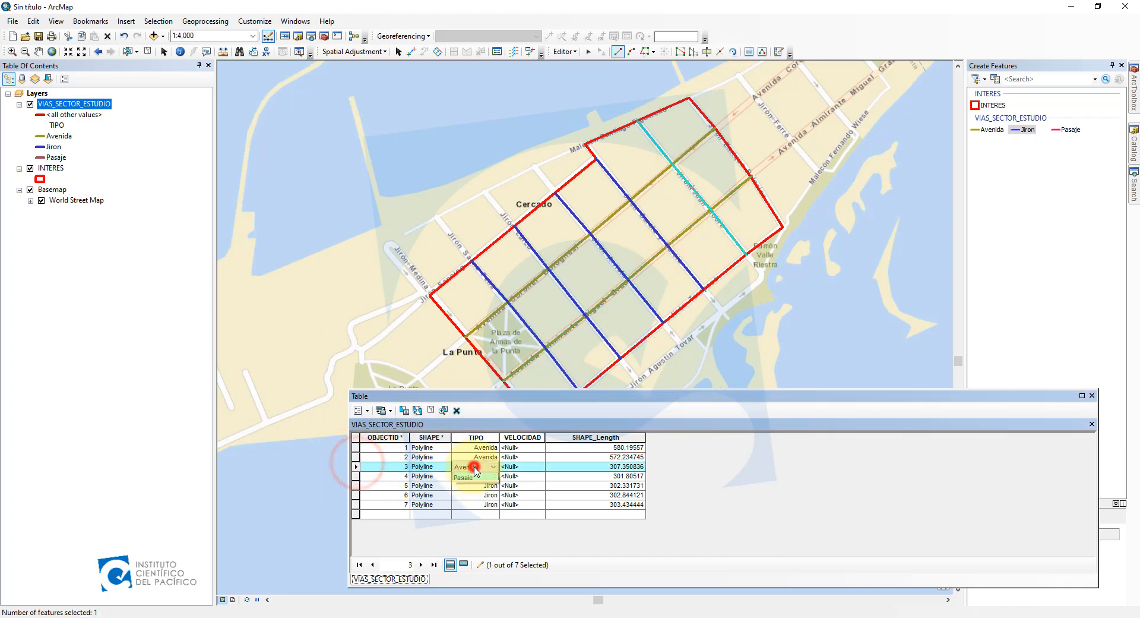
left_click(476, 466)
left_click(472, 486)
left_click(356, 439)
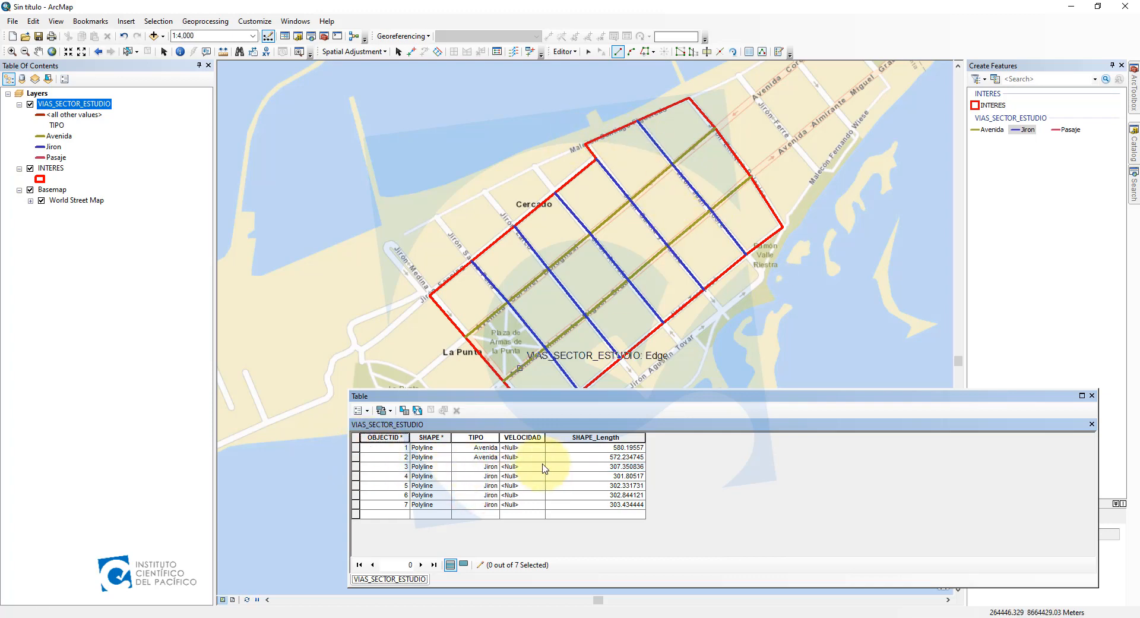
Step: Save the edits made to the street layer and stop the editing session
left_click(564, 51)
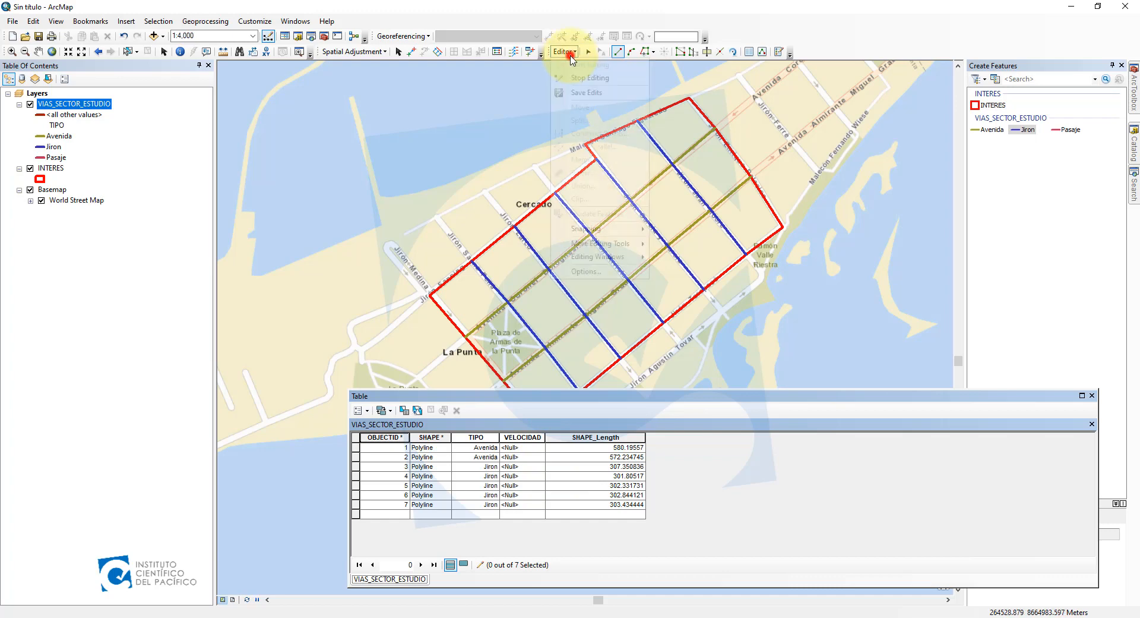
left_click(597, 94)
left_click(564, 51)
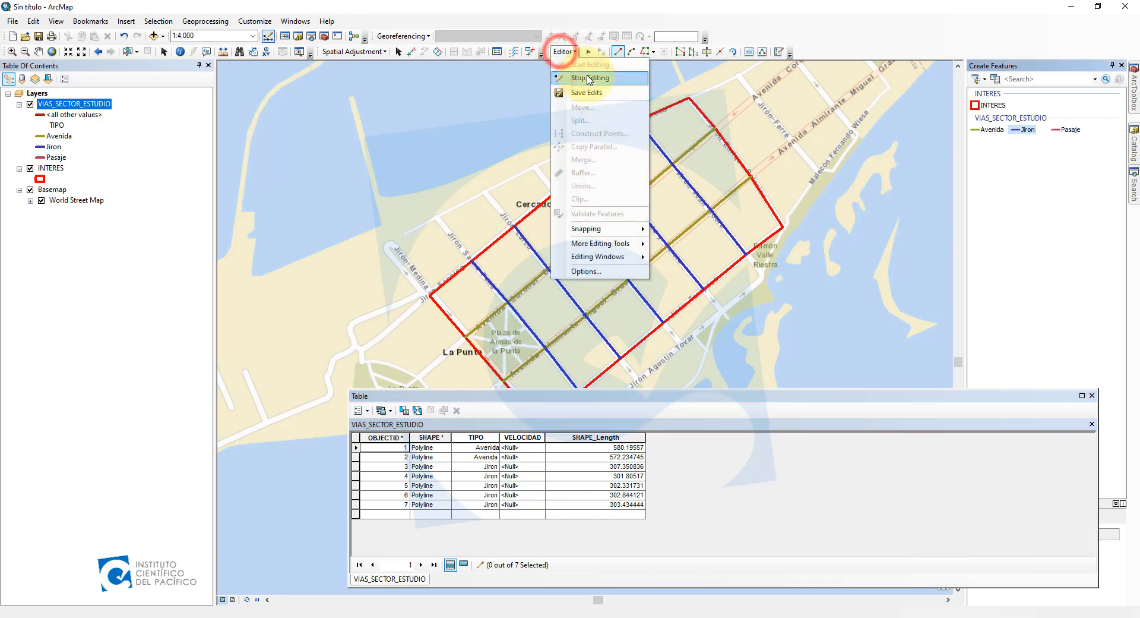
left_click(588, 78)
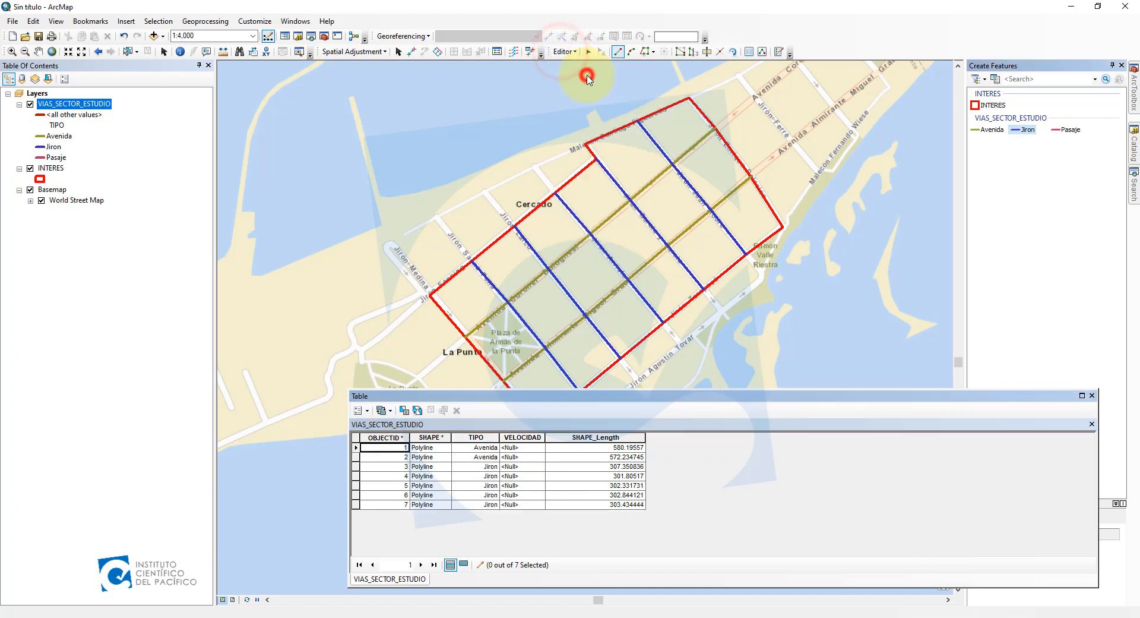
Step: Examine the TIPO and VELOCIDAD fields of the Avenida and Jiron records in the attribute table against the digitized streets on the map
left_click(537, 438)
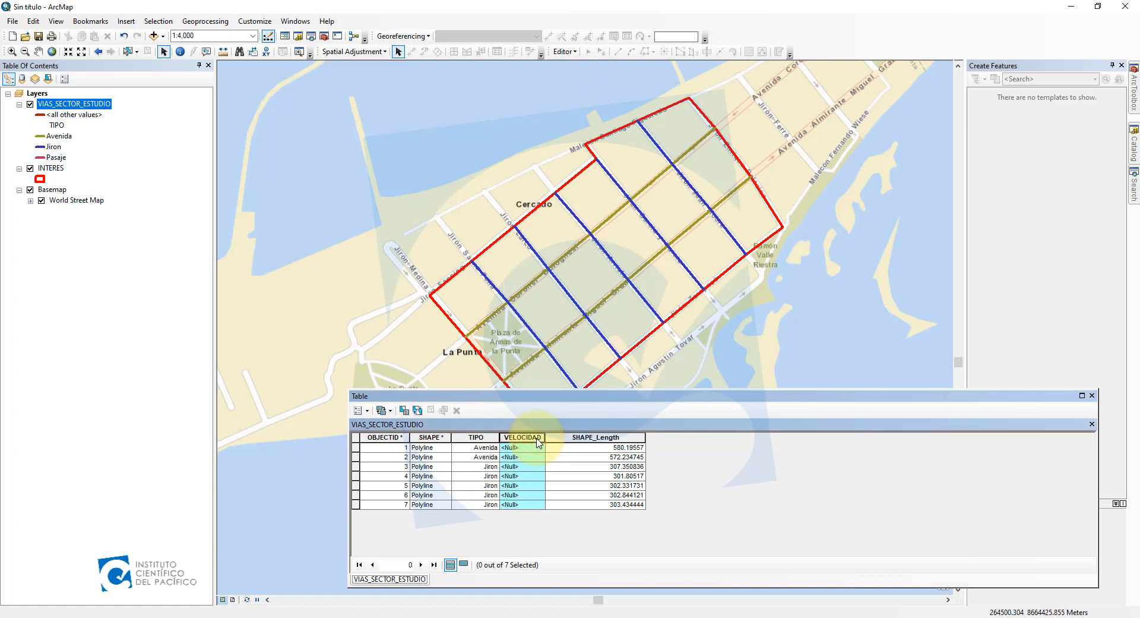
left_click(522, 449)
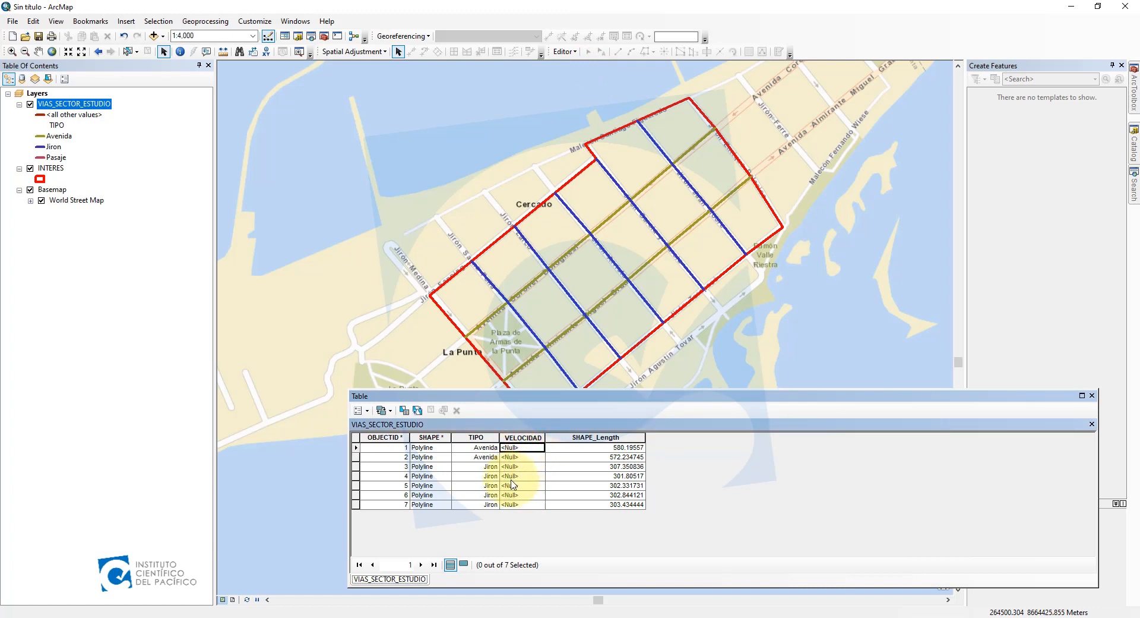
left_click(480, 437)
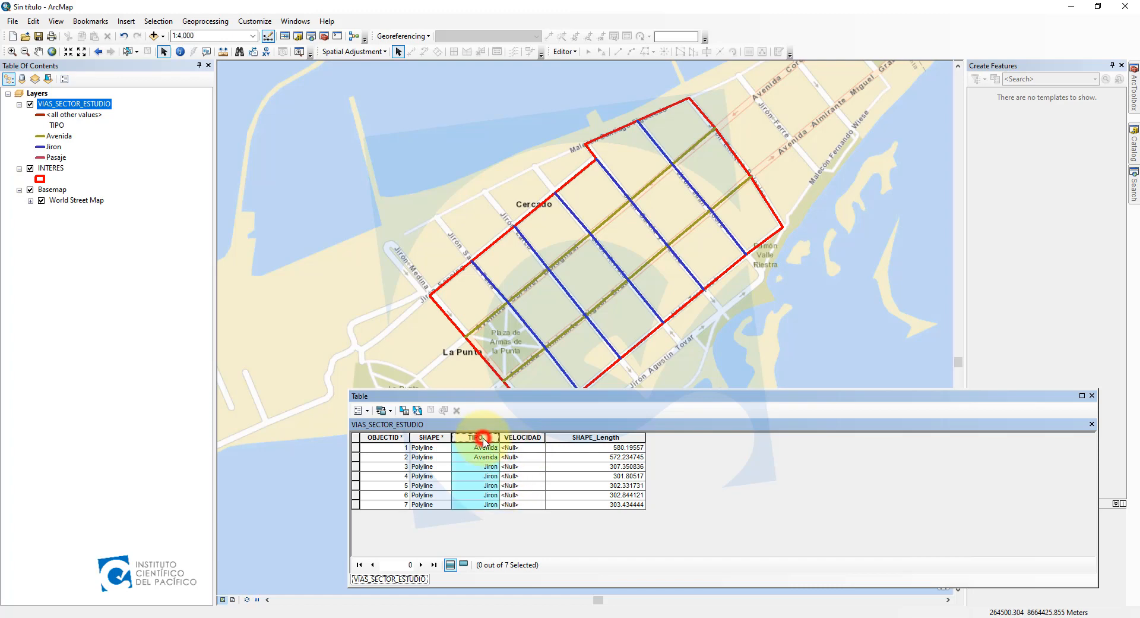
left_click(482, 476)
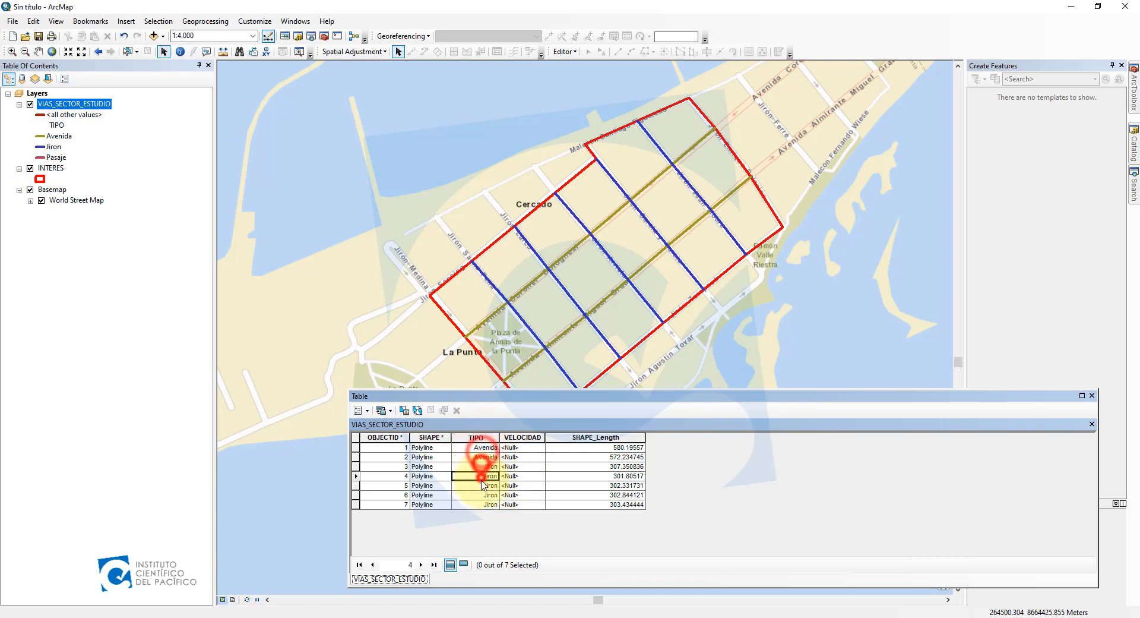
left_click(481, 448)
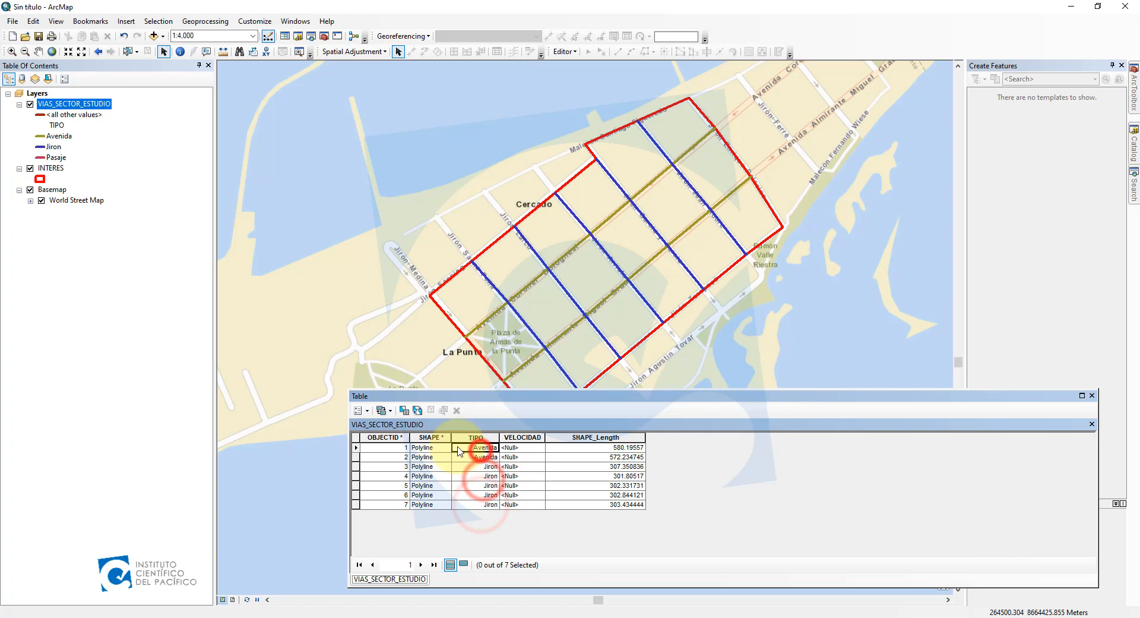
left_click(356, 438)
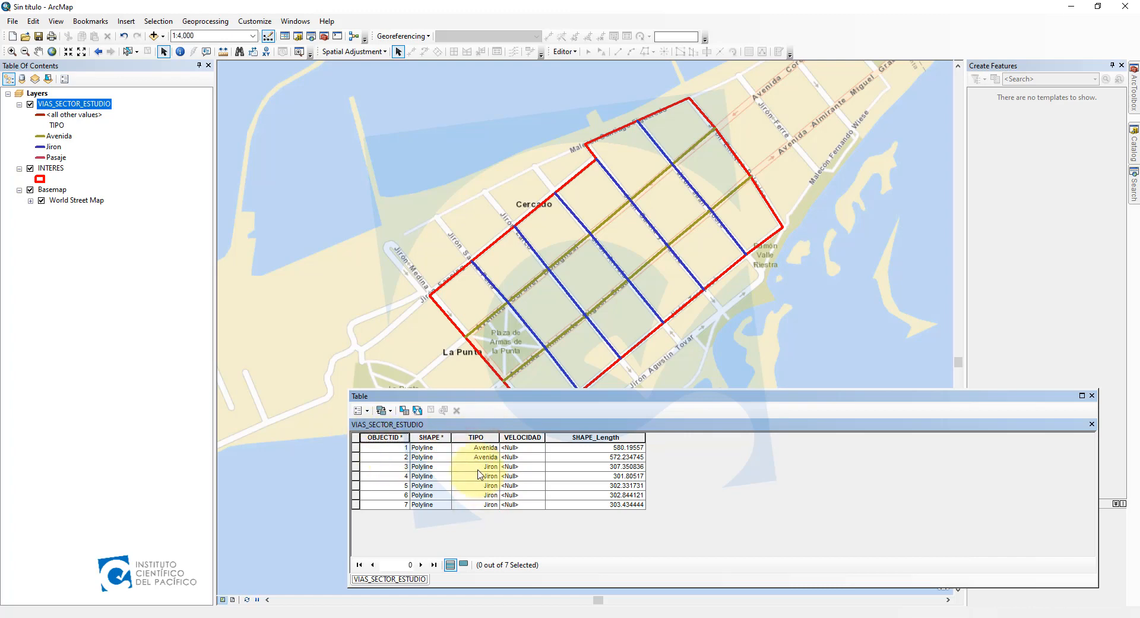
left_click(484, 457)
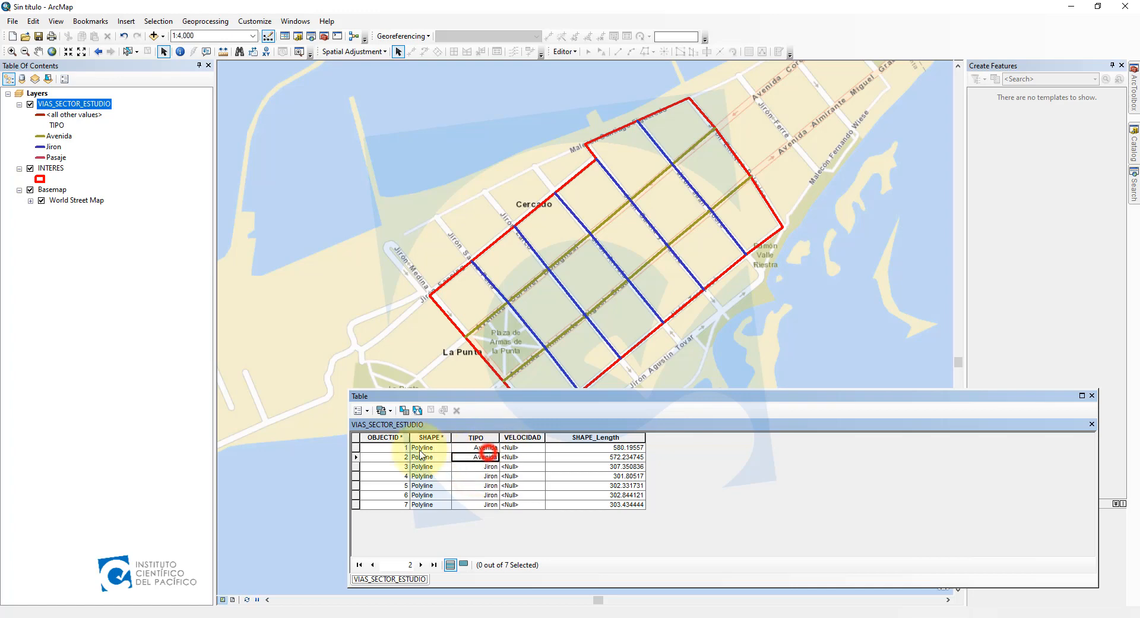
left_click(356, 438)
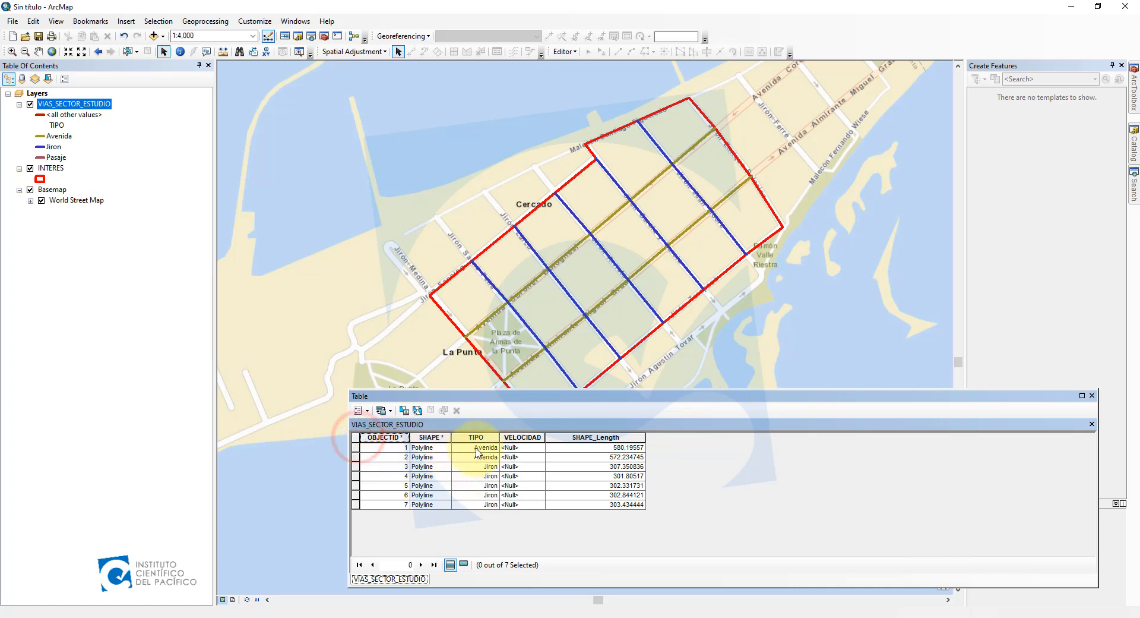
left_click(475, 449)
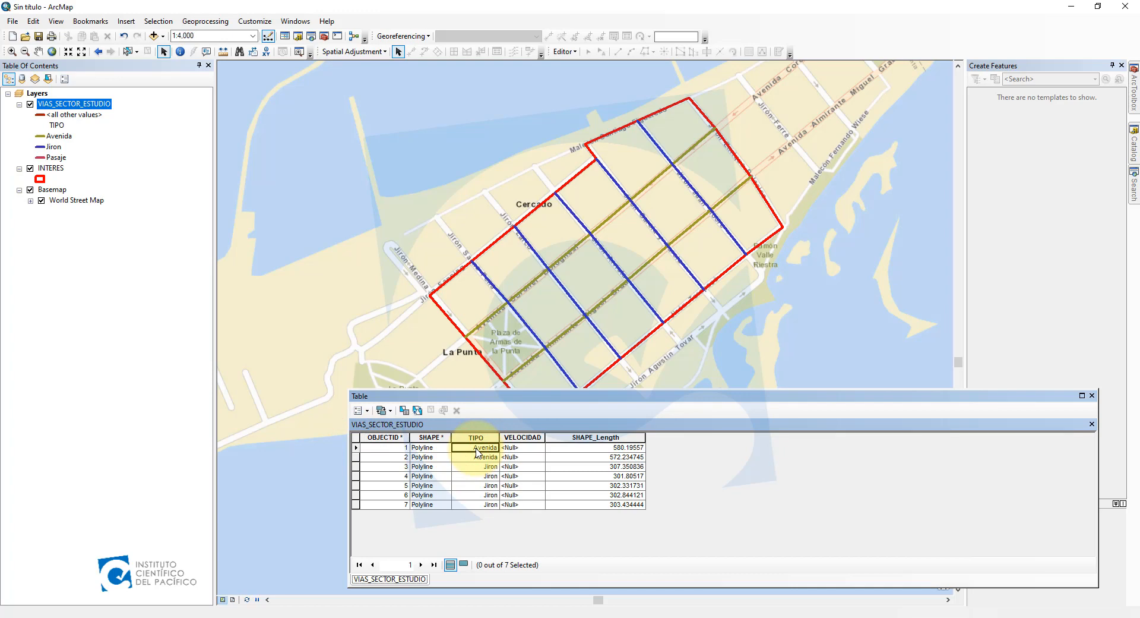
left_click_drag(547, 305, 580, 274)
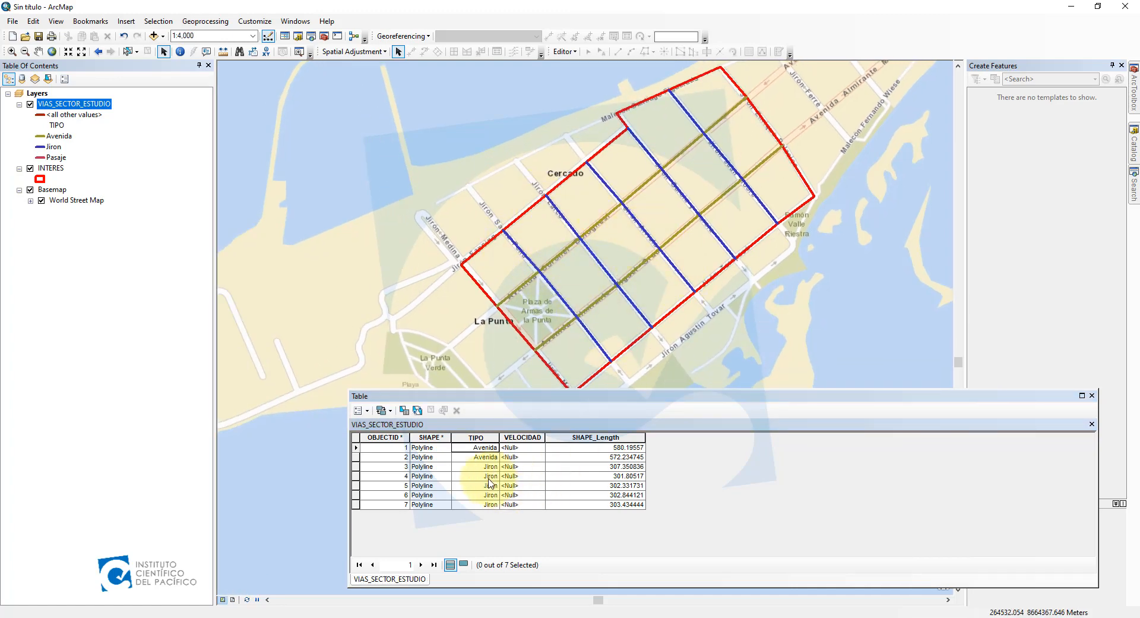
left_click(359, 437)
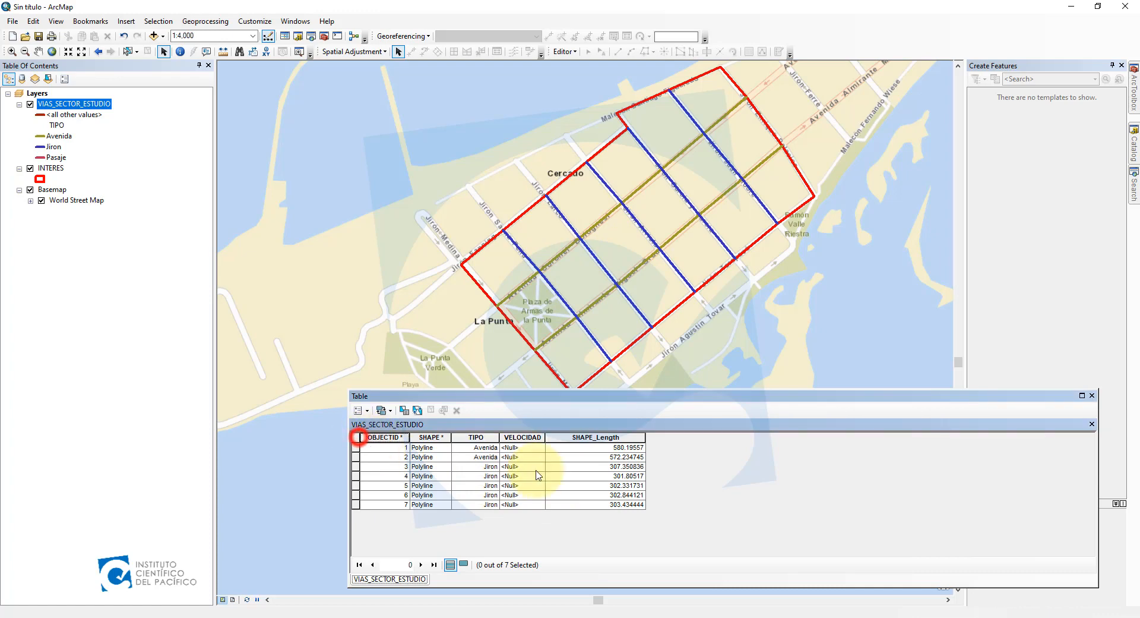
left_click(486, 457)
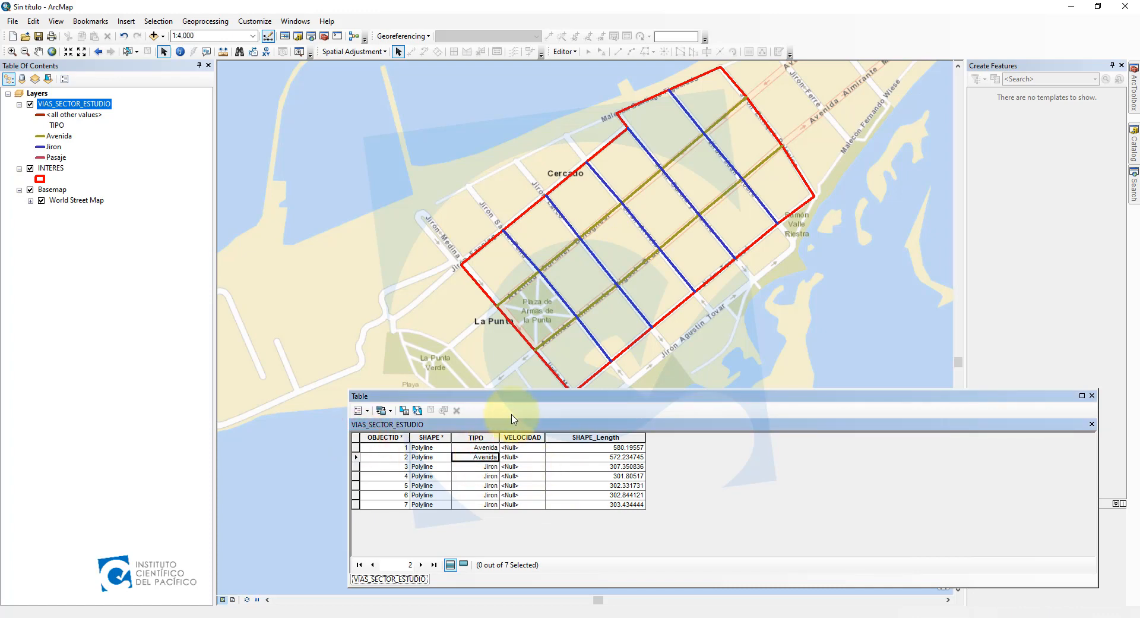
Step: Move and narrow the attribute table window, then check the TIPO field's data type in its field properties without changing anything
left_click_drag(516, 397, 418, 395)
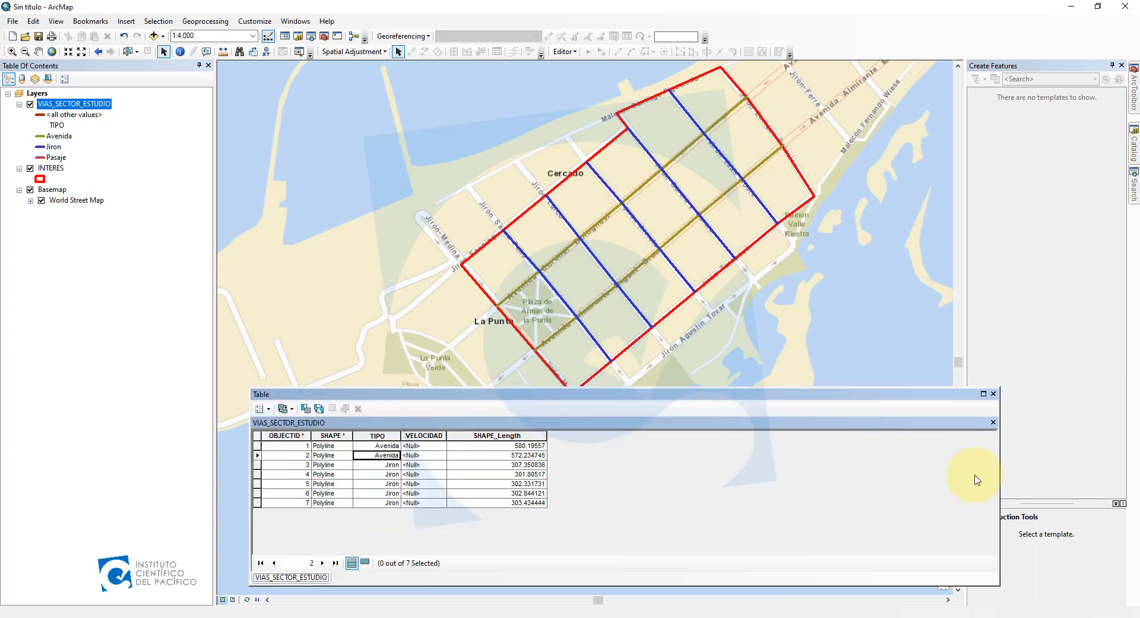
left_click_drag(1000, 474, 929, 476)
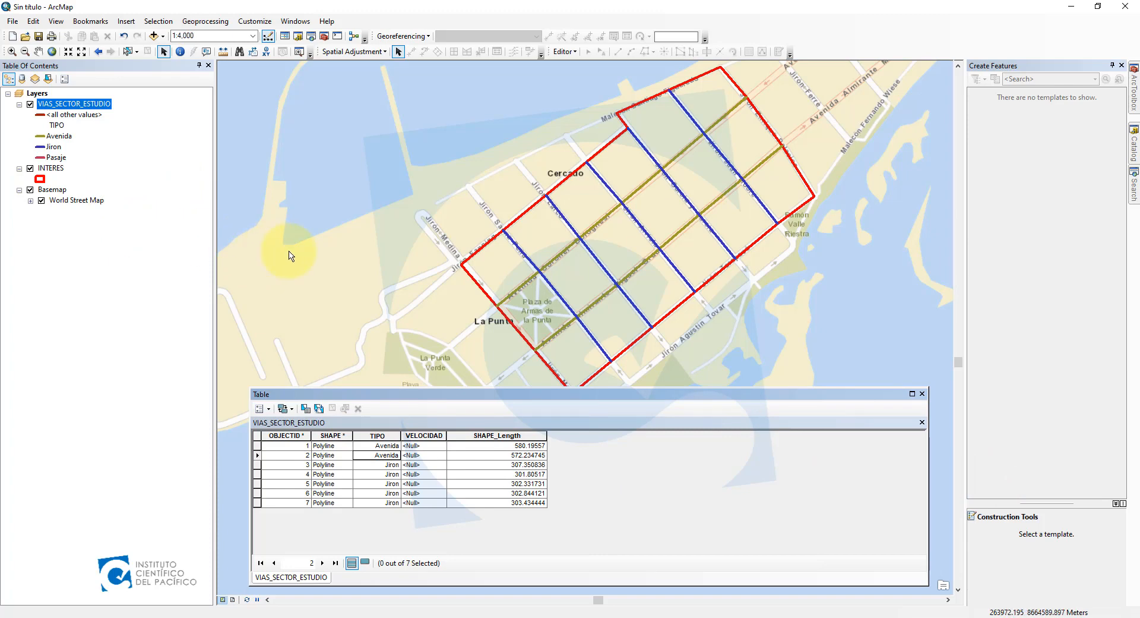
left_click(379, 436)
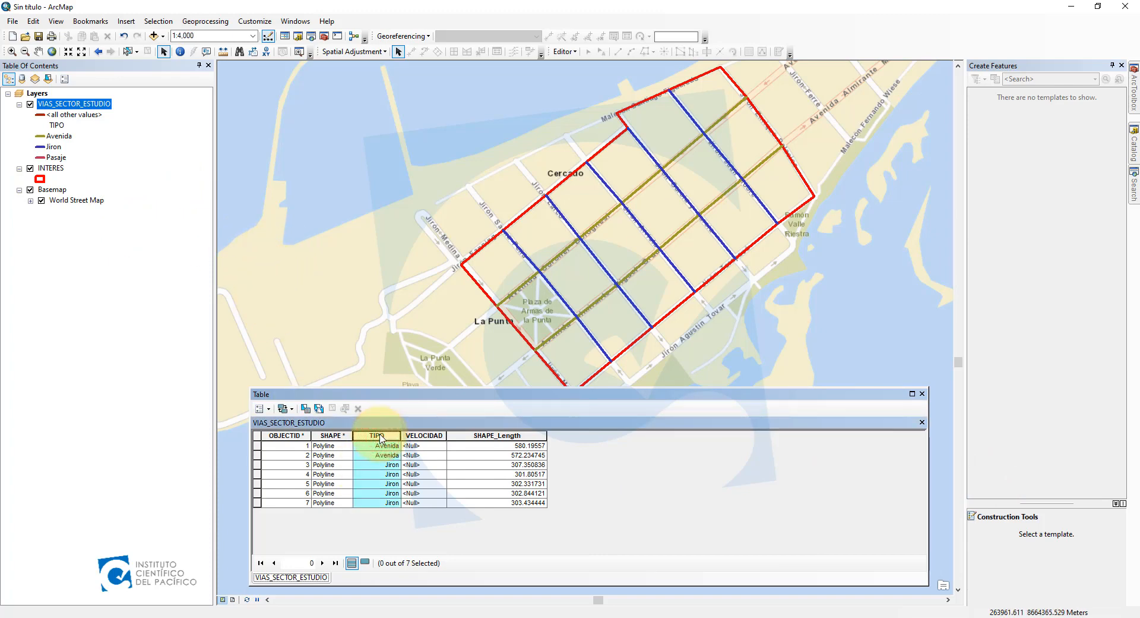
right_click(380, 439)
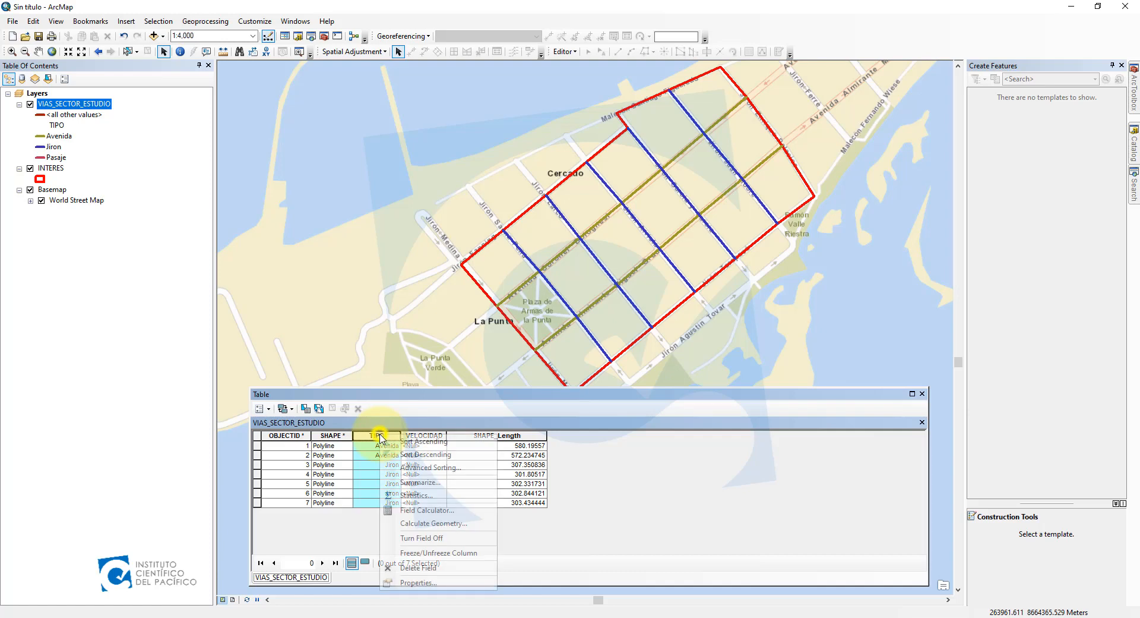
left_click(411, 585)
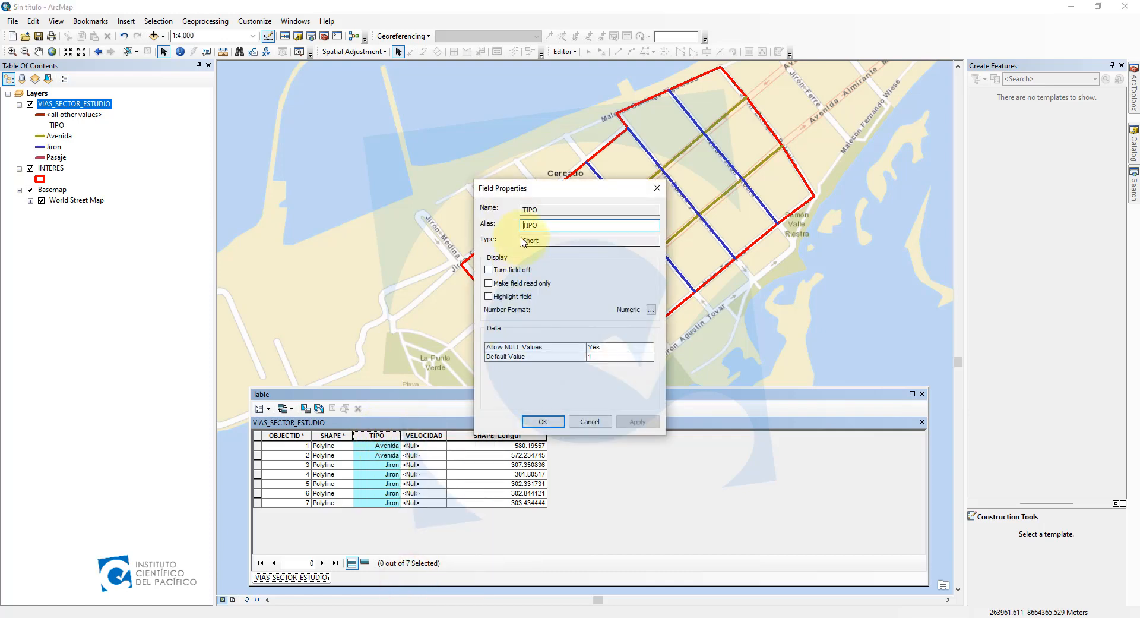
left_click_drag(525, 239, 579, 245)
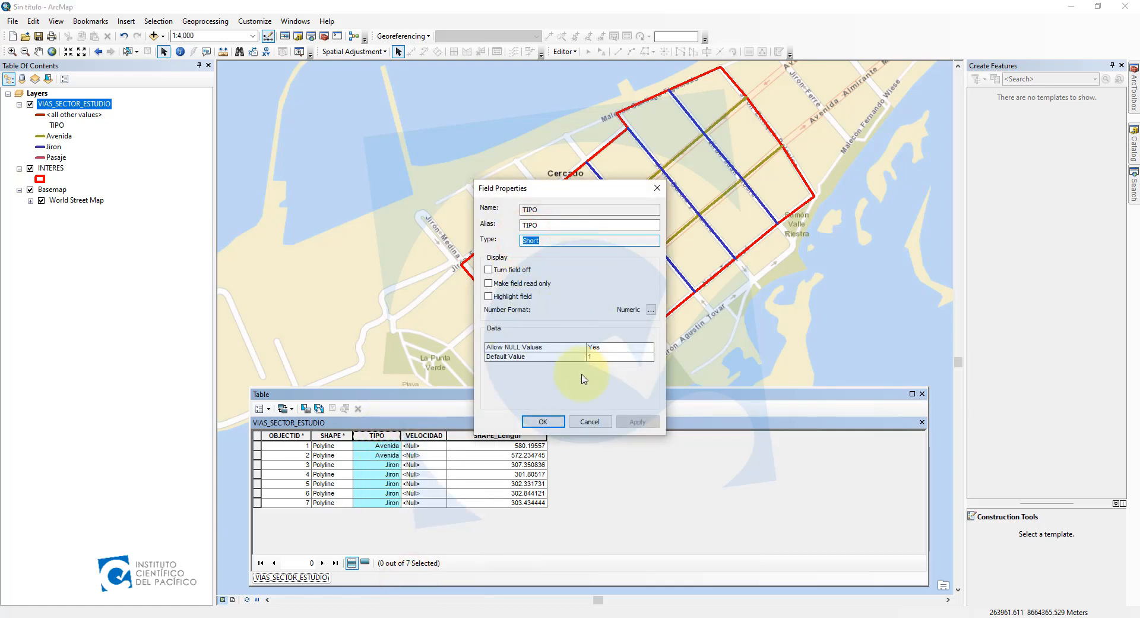
left_click(588, 421)
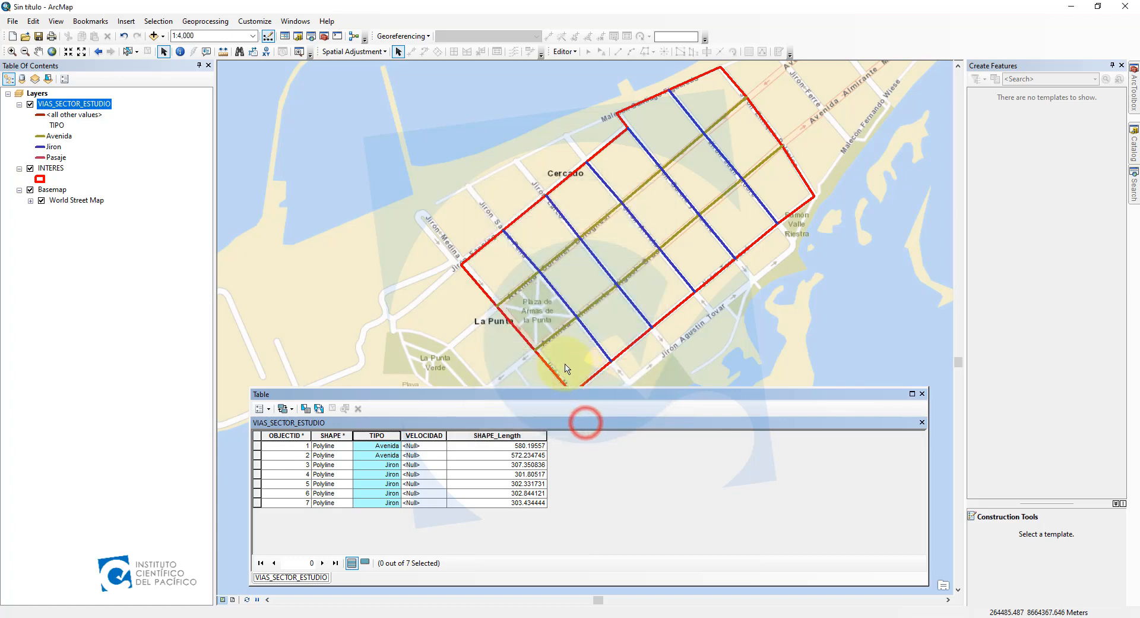
right_click(87, 105)
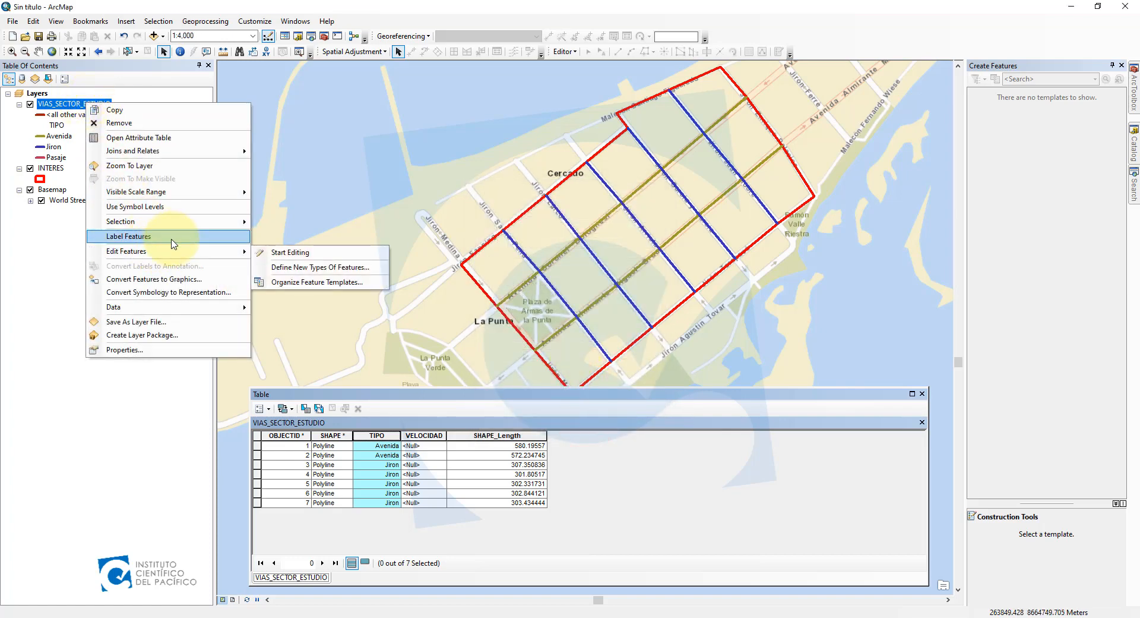
mouse_move(208, 306)
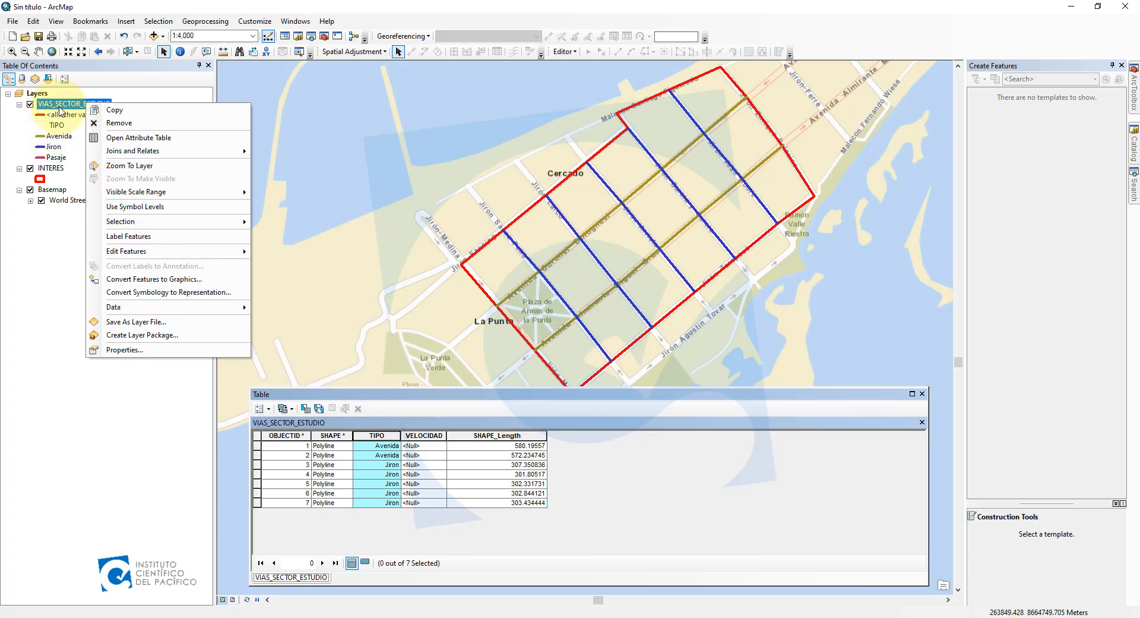
left_click(59, 257)
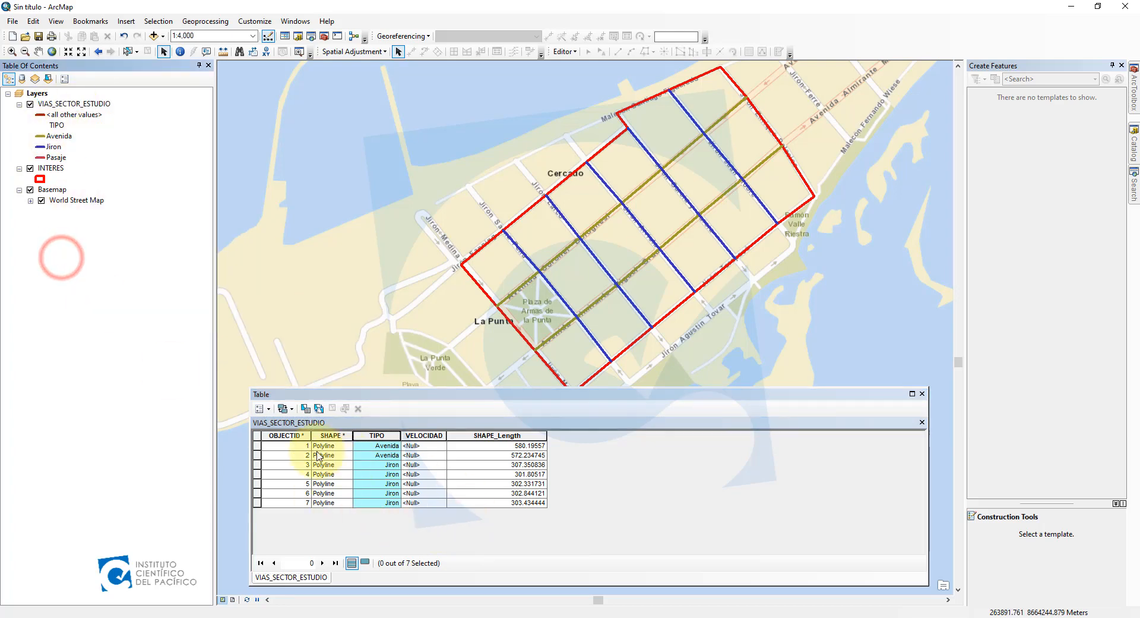
left_click(260, 442)
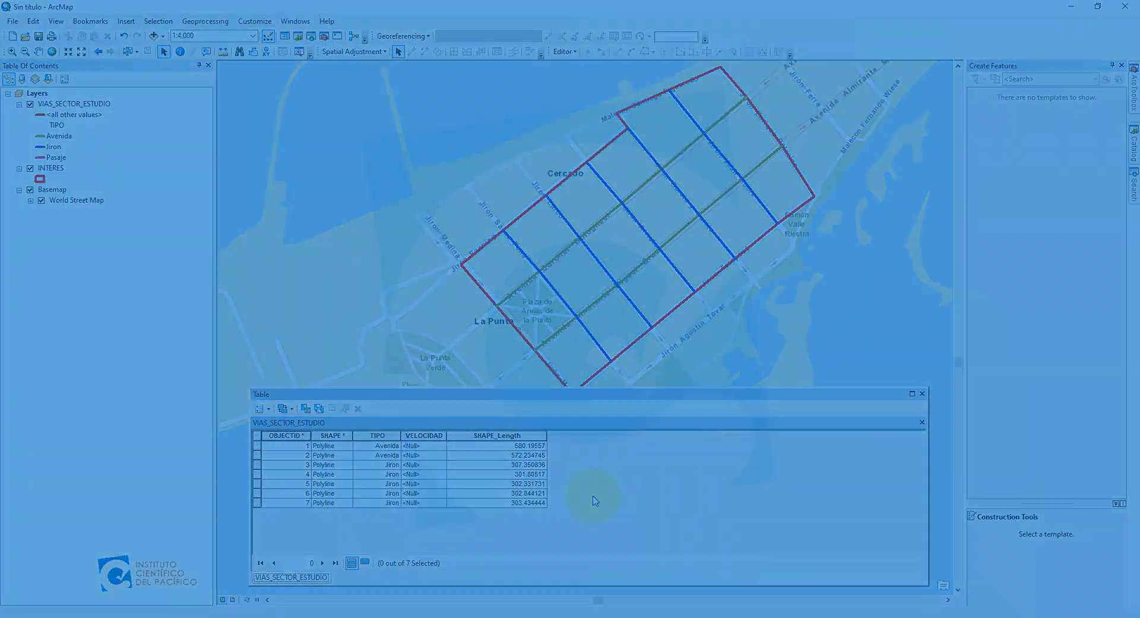